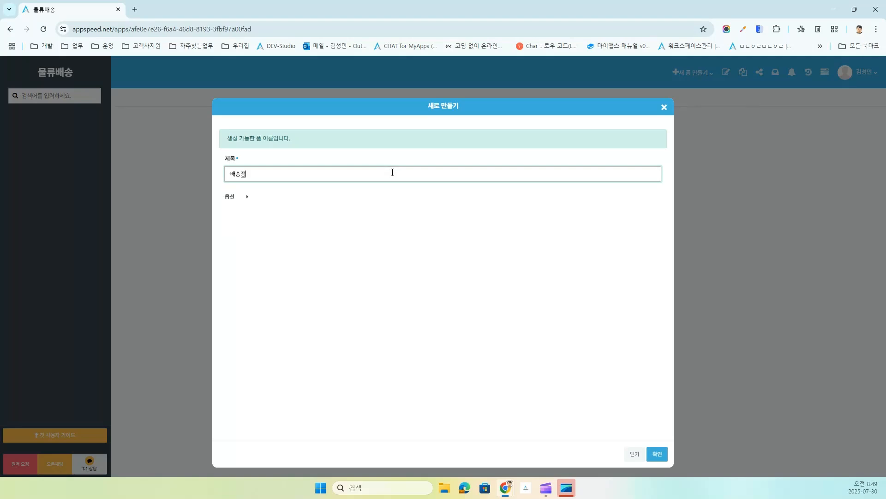
Step: Confirm the new form titled 배송정보 so its designer opens
click(656, 453)
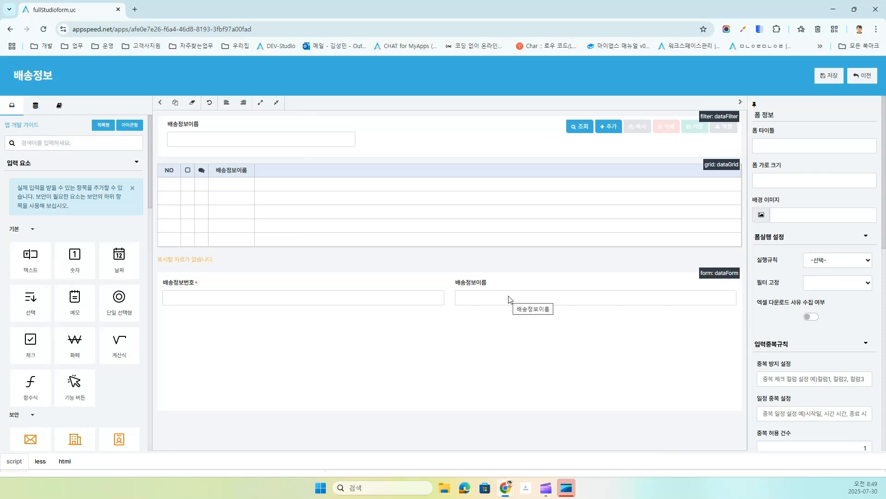
Step: Add a 배송차량 selection field with option codes 일반5463 and 고속3589
drag(29, 303, 390, 322)
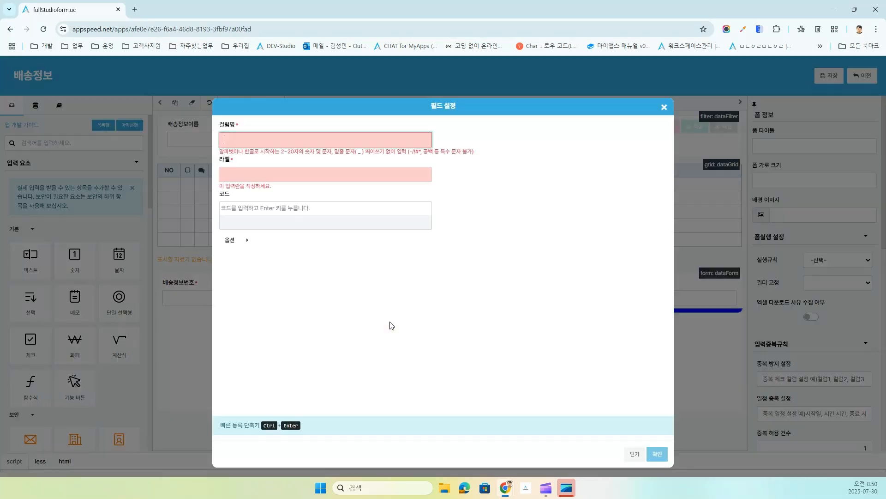
text(배송차량)
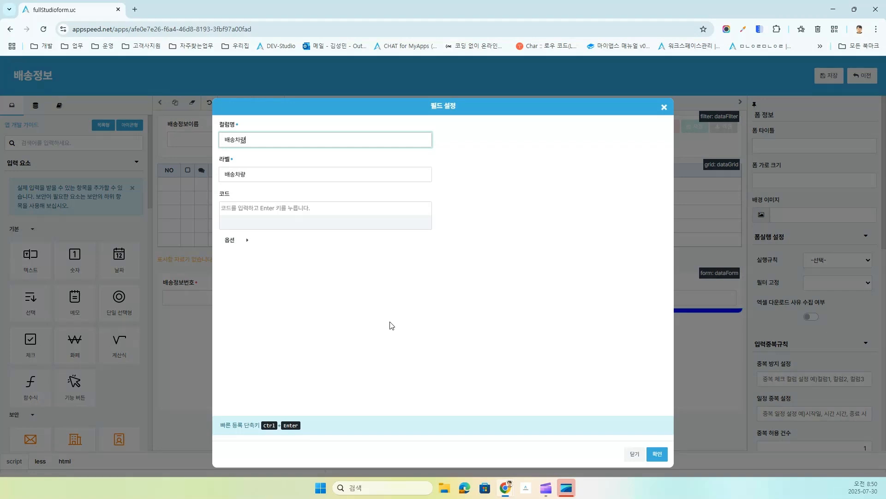
click(260, 208)
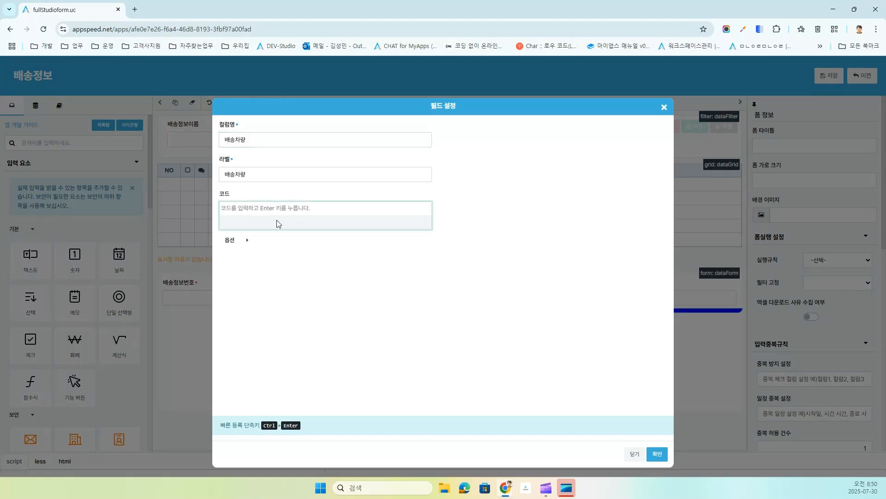
text(이)
text(반5463)
key(Return)
text(고)
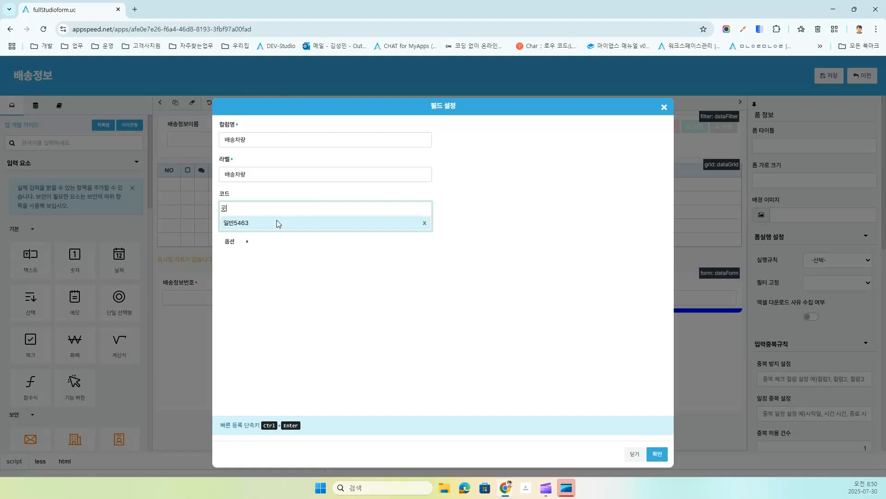
text(속3589)
key(Return)
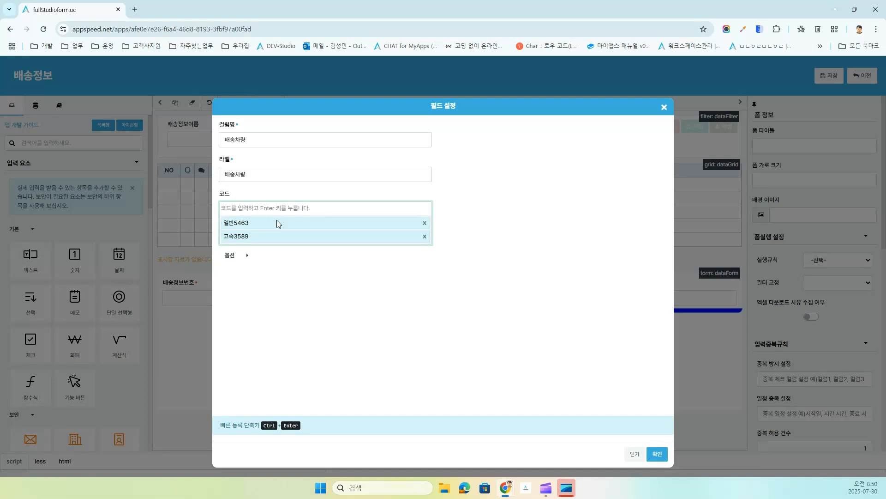
click(658, 454)
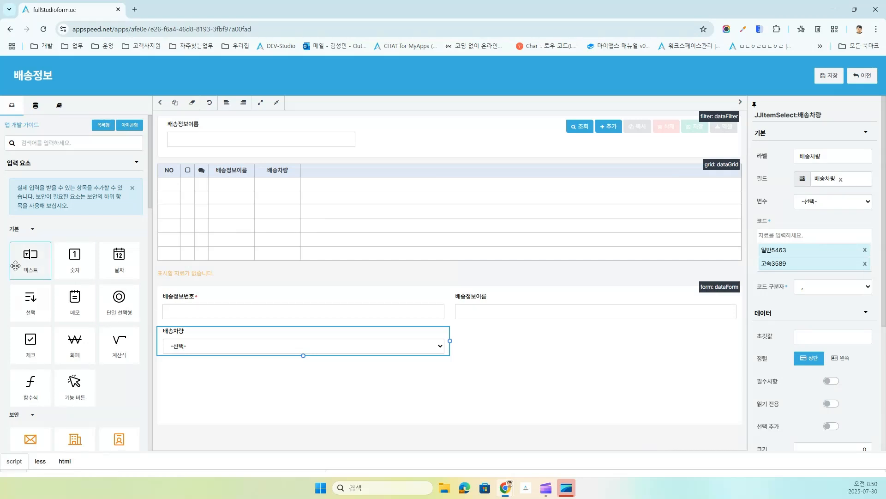
Step: Add a 예정일 date field below 배송차량
drag(116, 267, 263, 371)
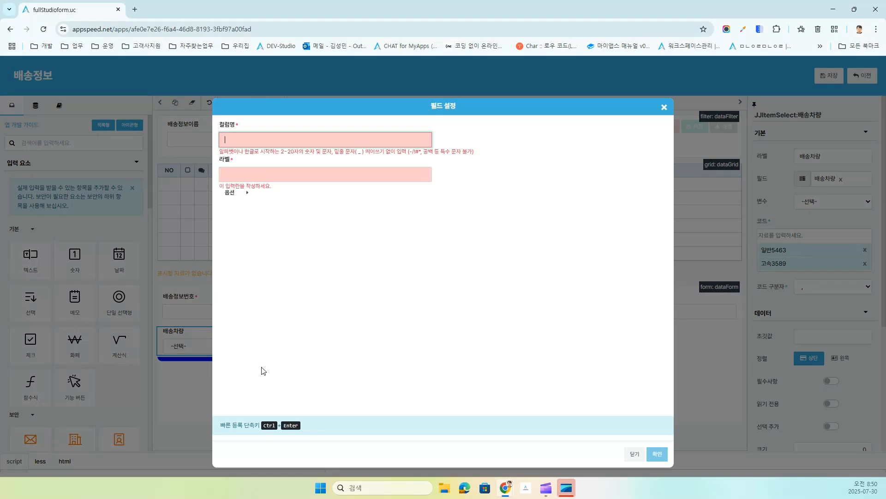
text(예정일)
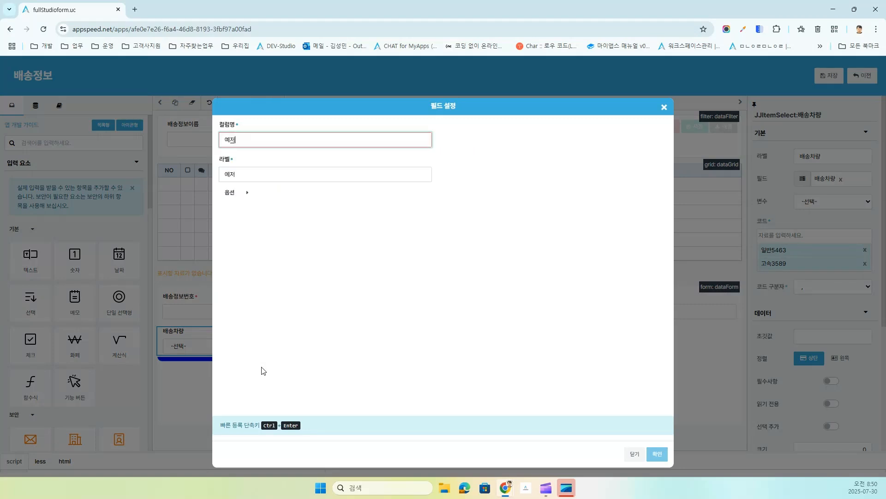
key(ctrl+Return)
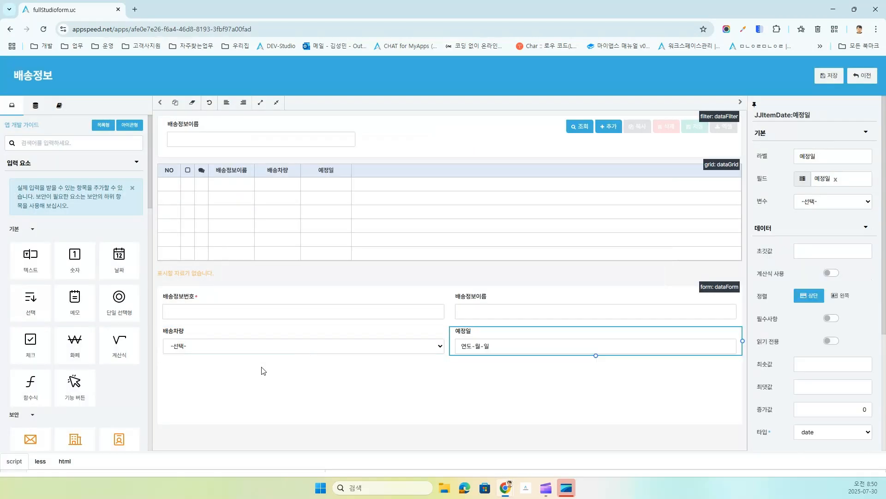
Step: Add a 배송시간 selection field with option codes 10, 11, 12, 13, 14, 15, 16, 17 and 18
drag(31, 298, 539, 345)
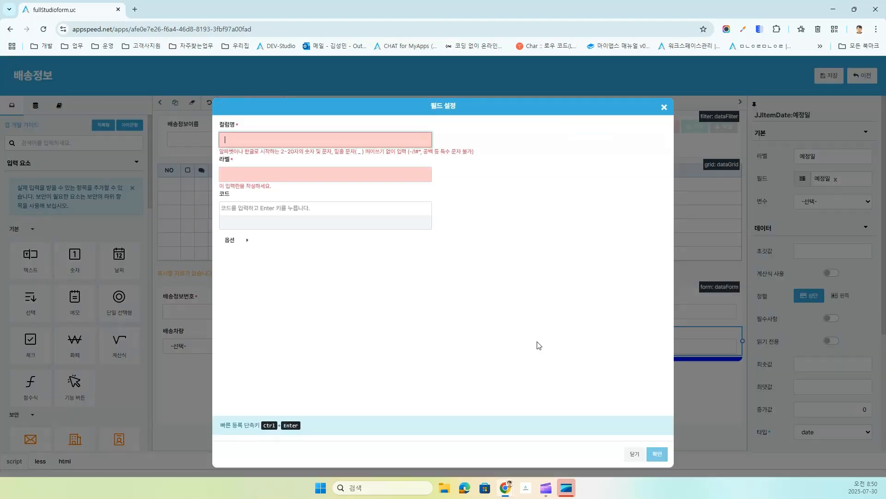
text(배송시개)
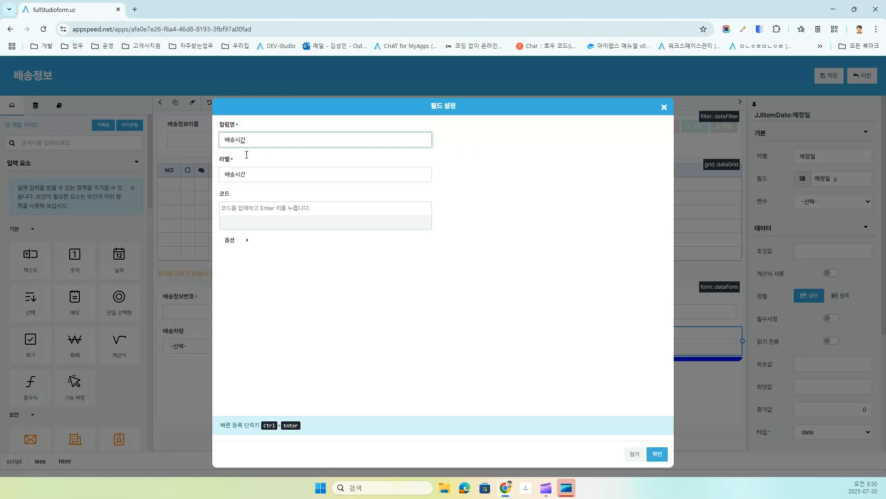
click(237, 212)
text(10)
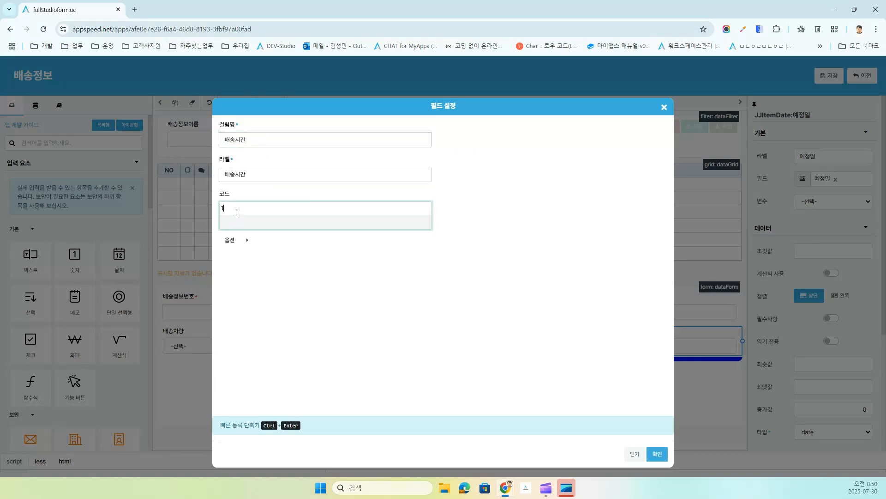
key(Return)
text(11)
key(Return)
text(12)
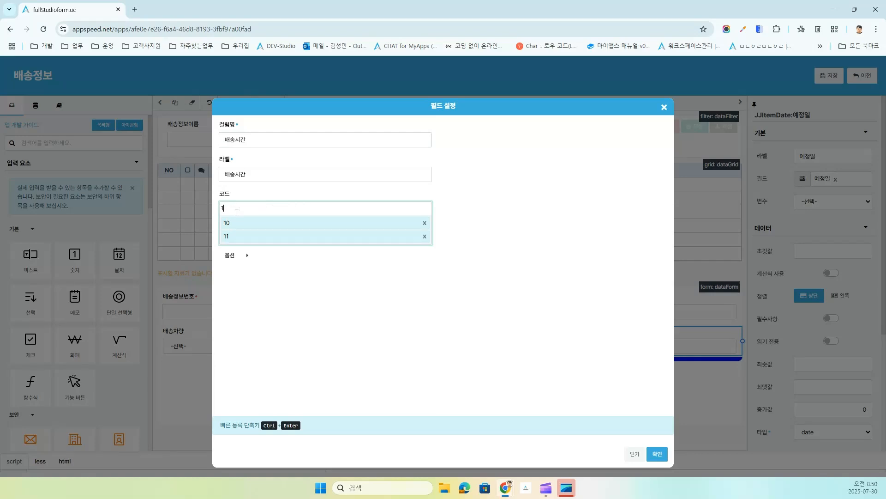
key(Return)
text(13)
key(Return)
text(14)
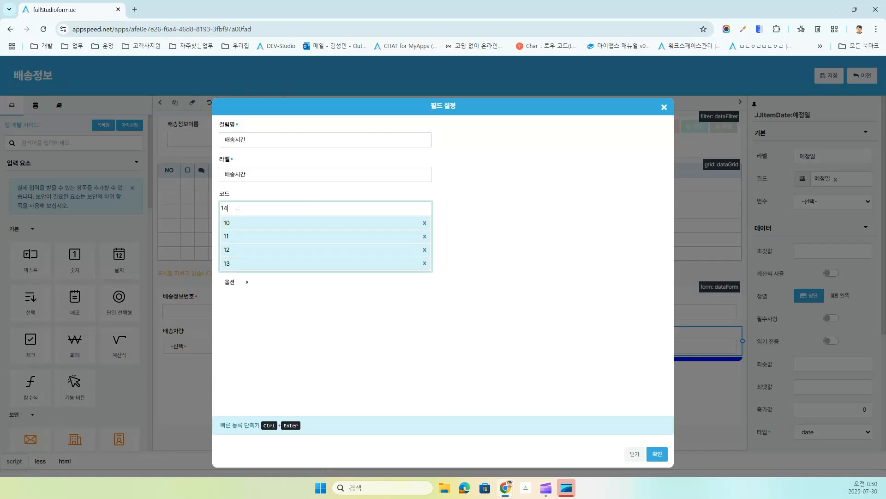
key(Return)
text(15)
key(Return)
text(16)
key(Return)
text(1)
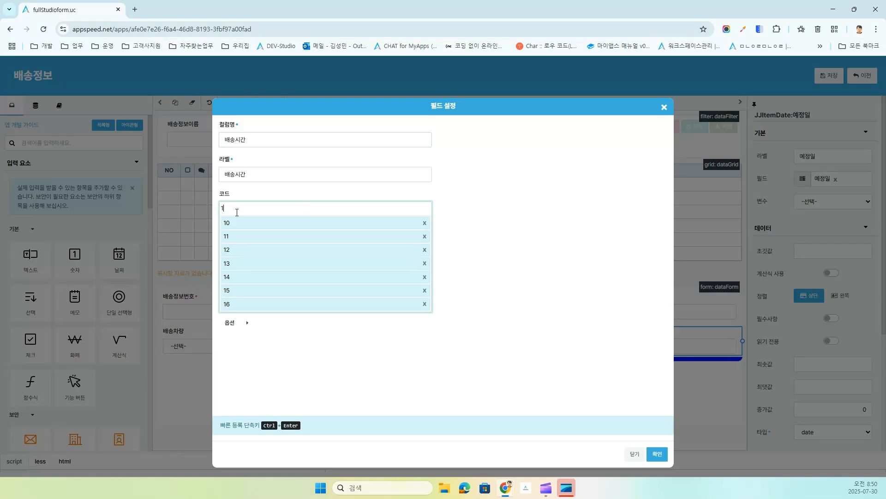
text(7)
key(Return)
text(18)
key(Return)
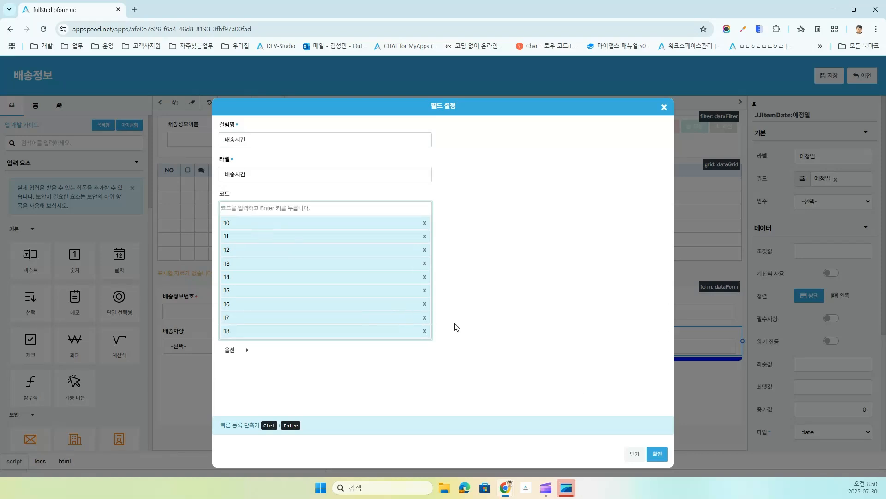
click(657, 454)
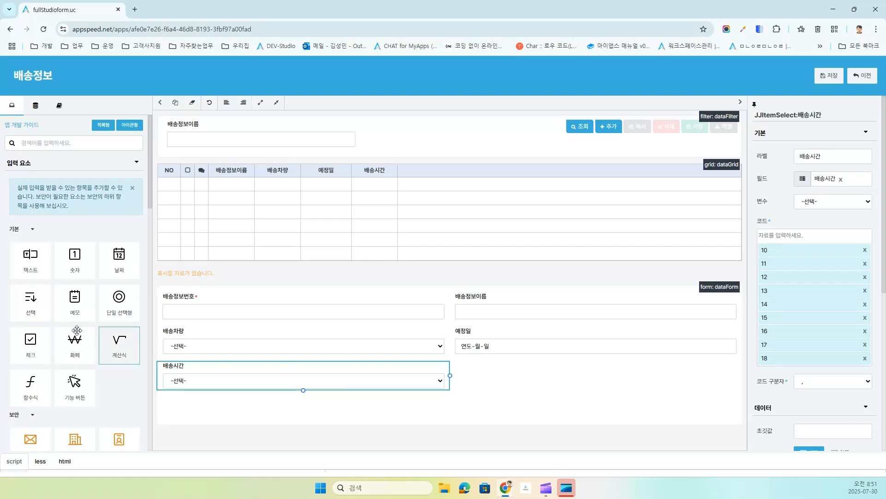
scroll(55, 312, down, 5)
scroll(55, 312, down, 6)
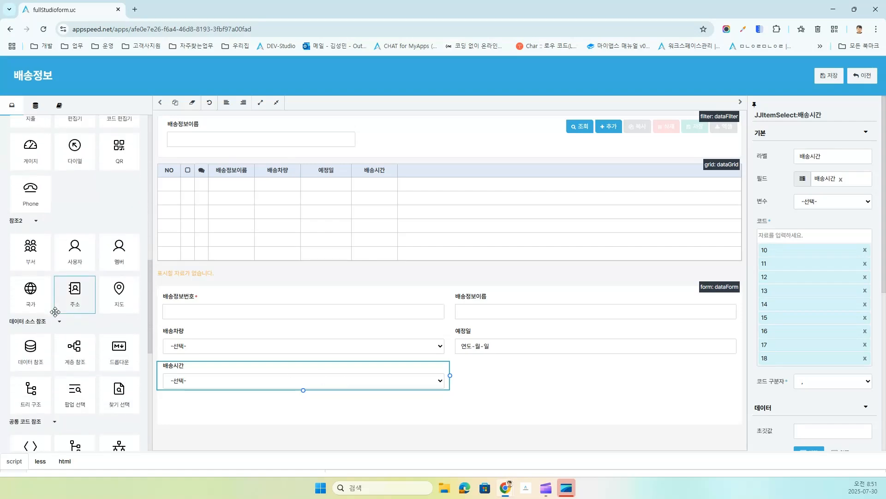
Step: Add a 지도 map field below 배송시간
drag(119, 167, 316, 380)
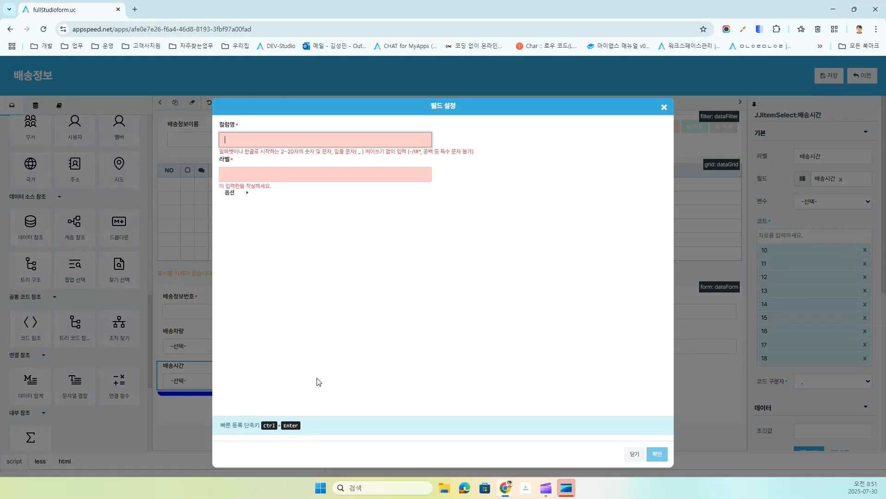
text(지도)
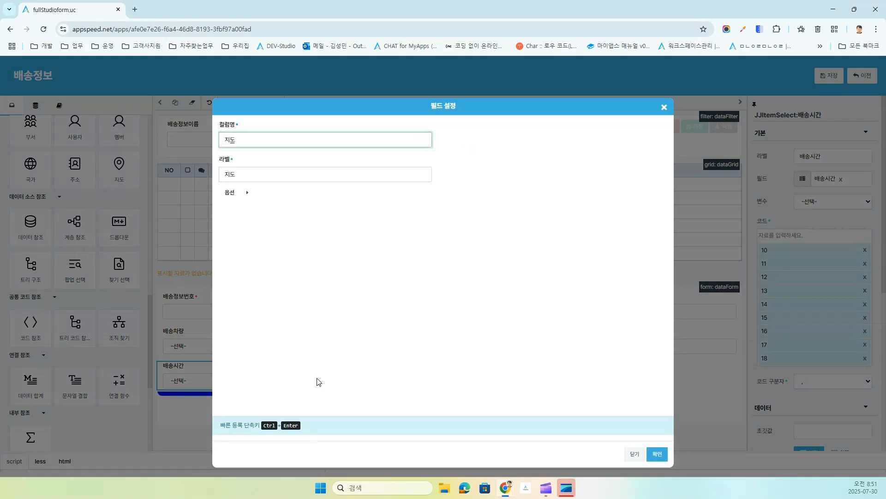
key(ctrl+Return)
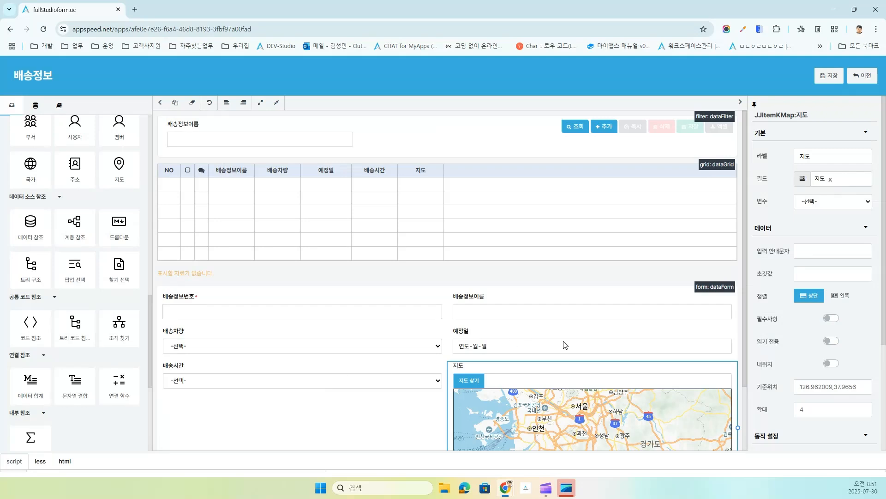
scroll(563, 342, down, 2)
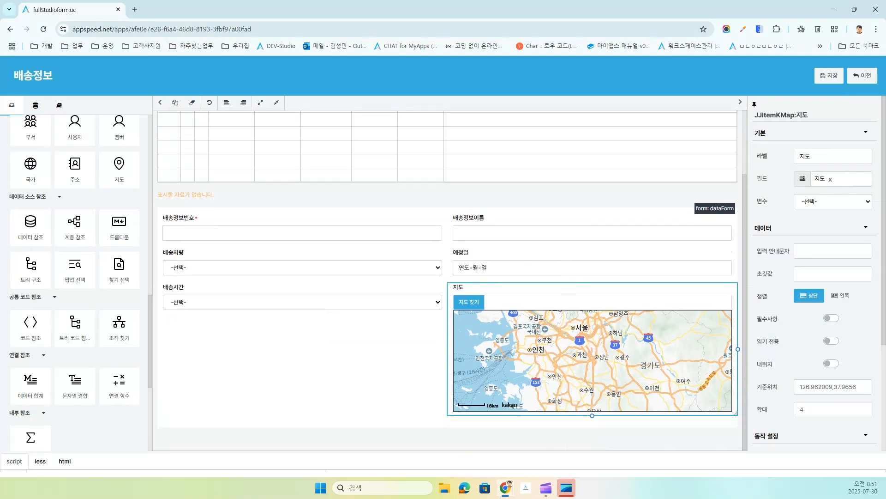
scroll(92, 264, up, 8)
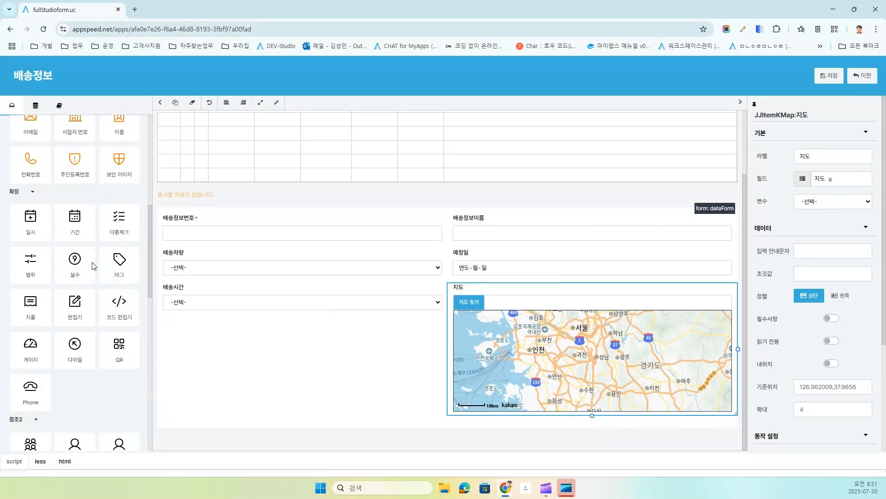
scroll(93, 263, up, 4)
scroll(92, 263, down, 2)
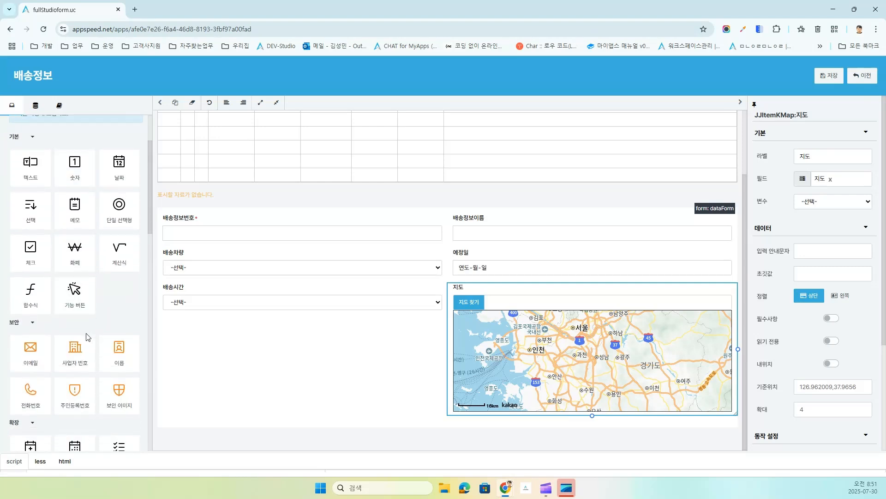
scroll(111, 356, down, 1)
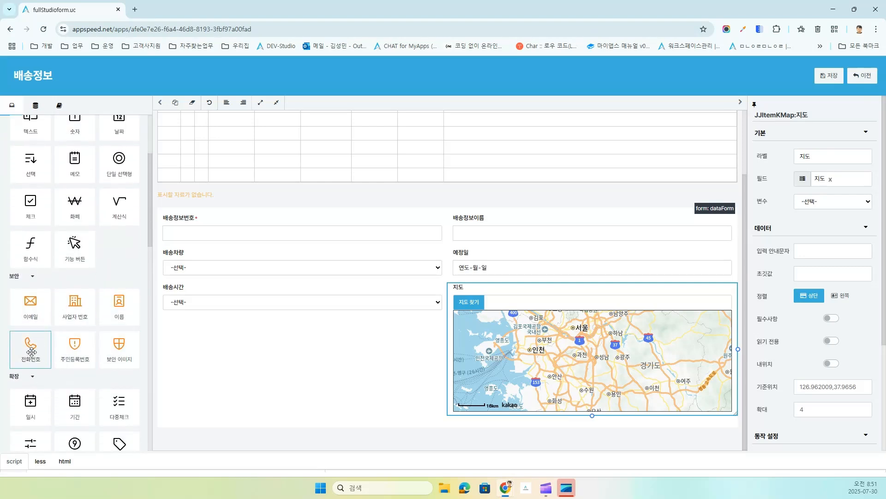
Step: Add a 연락처 phone field to the form
drag(32, 346, 232, 300)
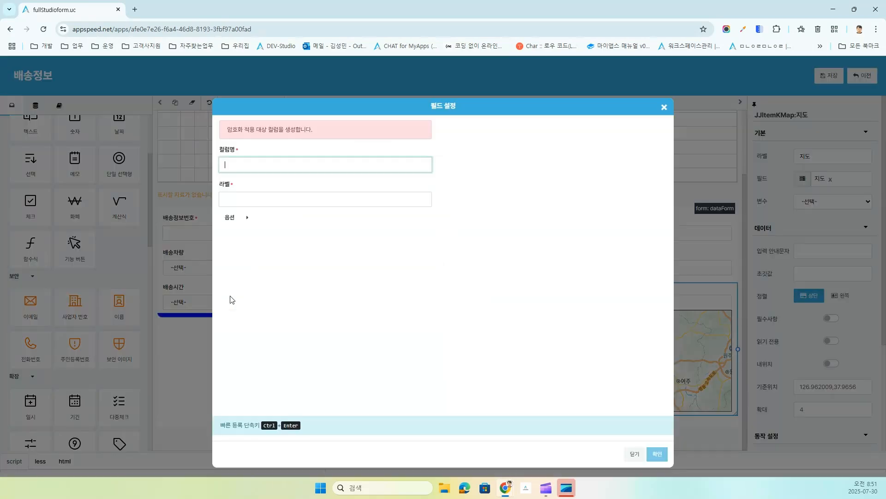
text(연락ㅊ)
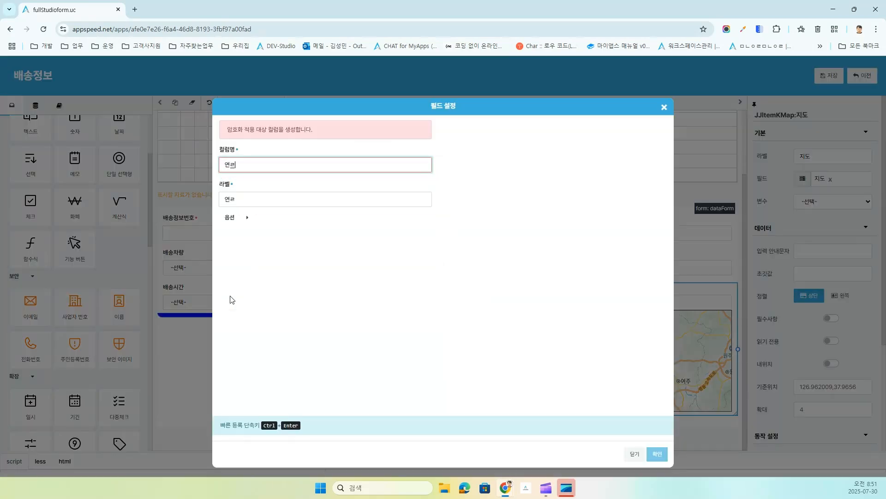
text(ㅓ)
key(ctrl+Return)
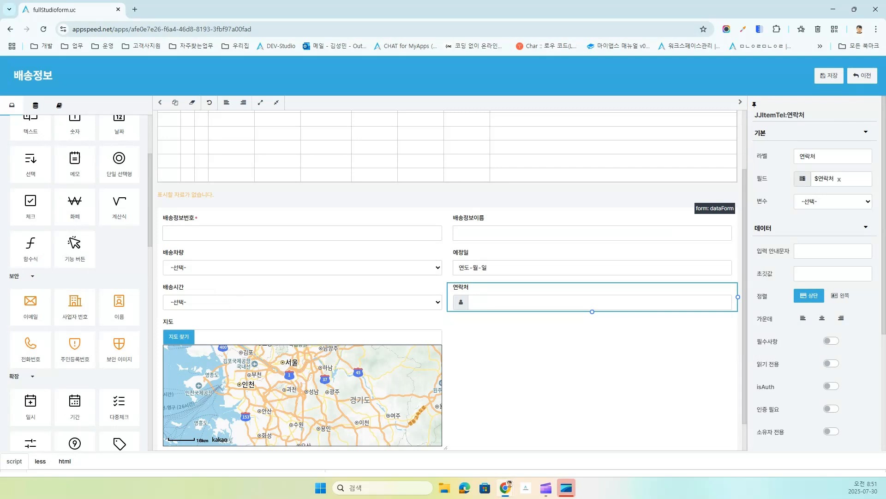
Step: Add a 배송메모 memo text area beside the map
drag(75, 171, 358, 353)
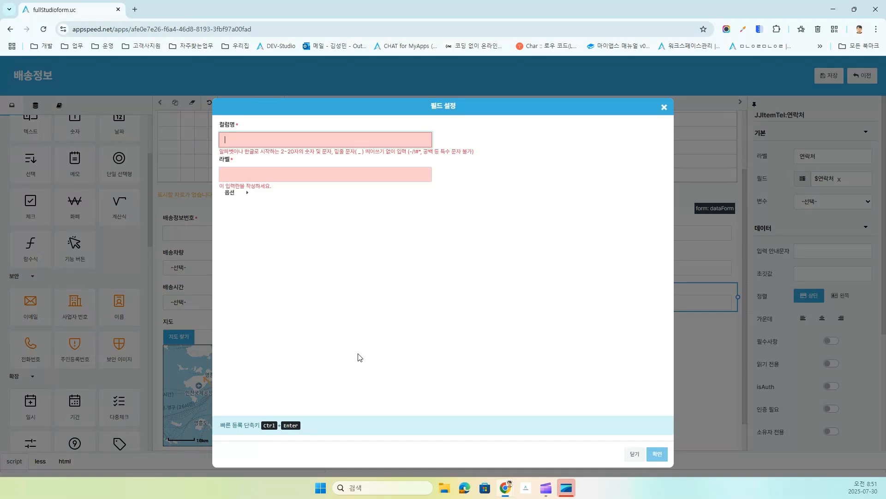
text(ㅂ배송메모)
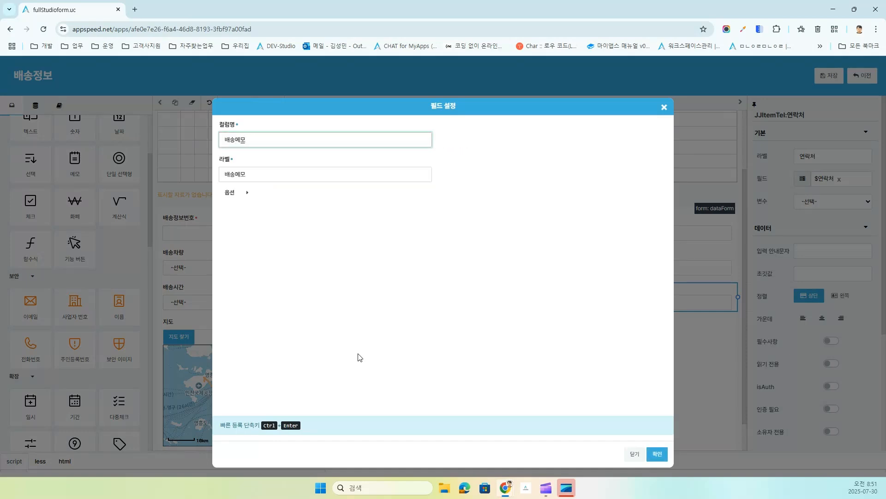
key(ctrl+Return)
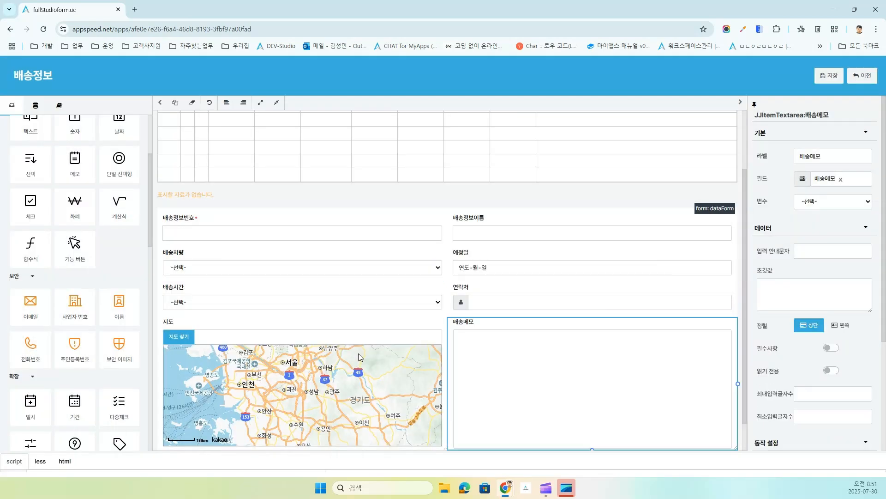
Step: Save the form layout and open the 배송정보 data page in the app
click(830, 83)
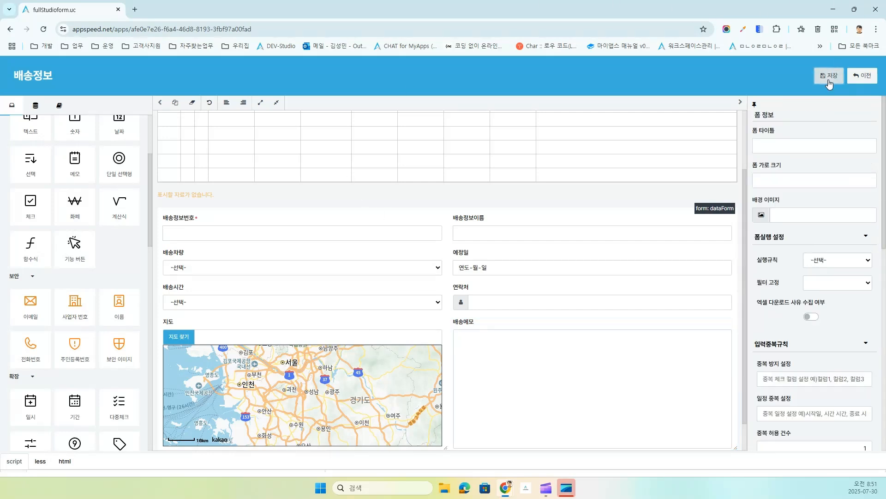
click(865, 78)
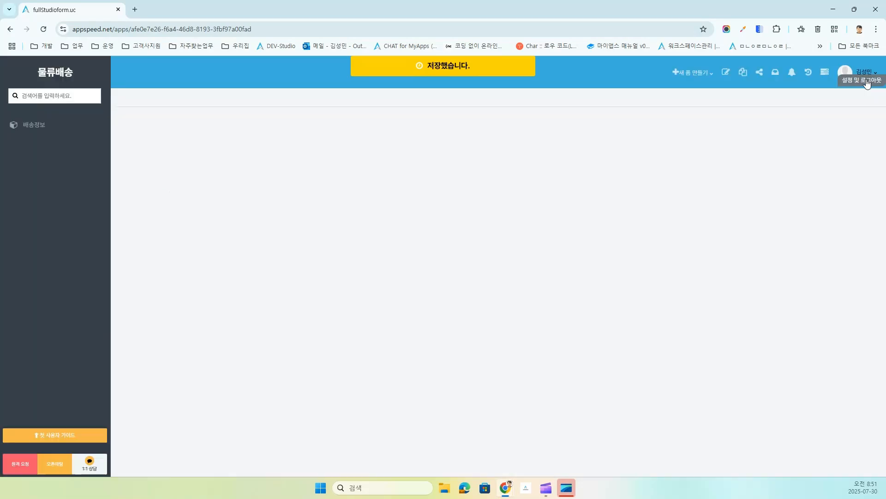
click(34, 127)
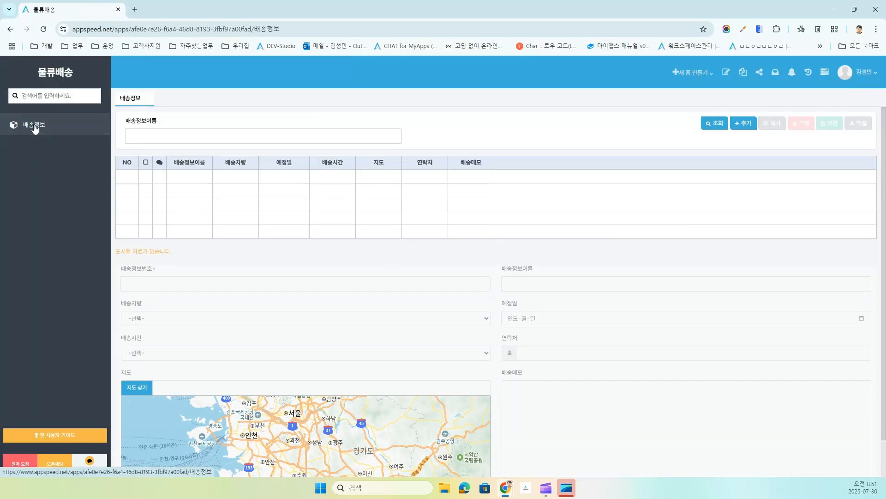
Step: Add a delivery record with 배송차량 일반5463 and 배송시간 11
click(740, 126)
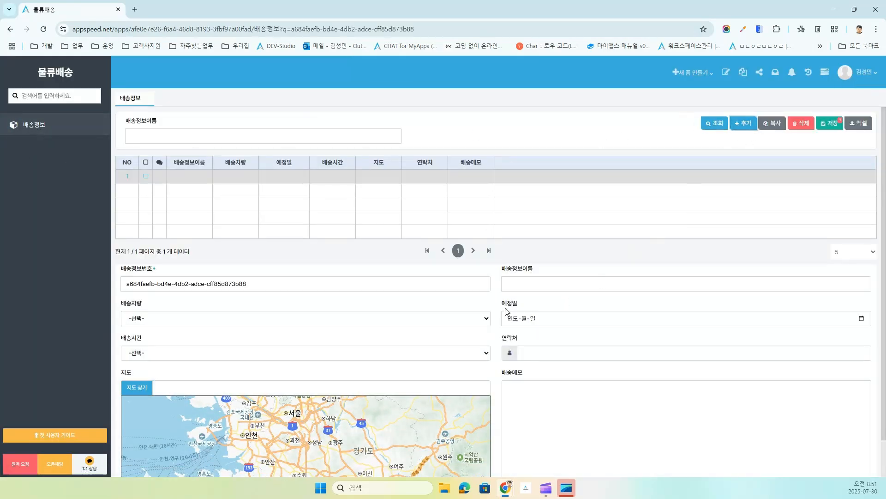
click(304, 319)
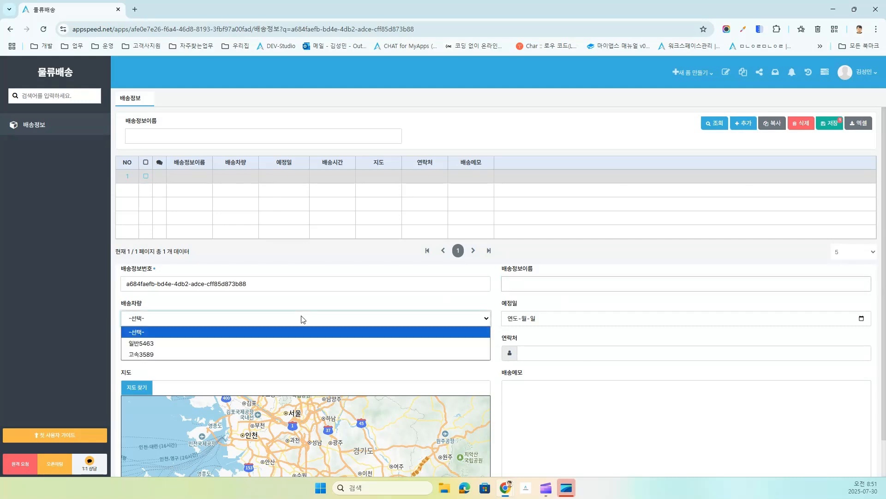
click(280, 342)
click(297, 354)
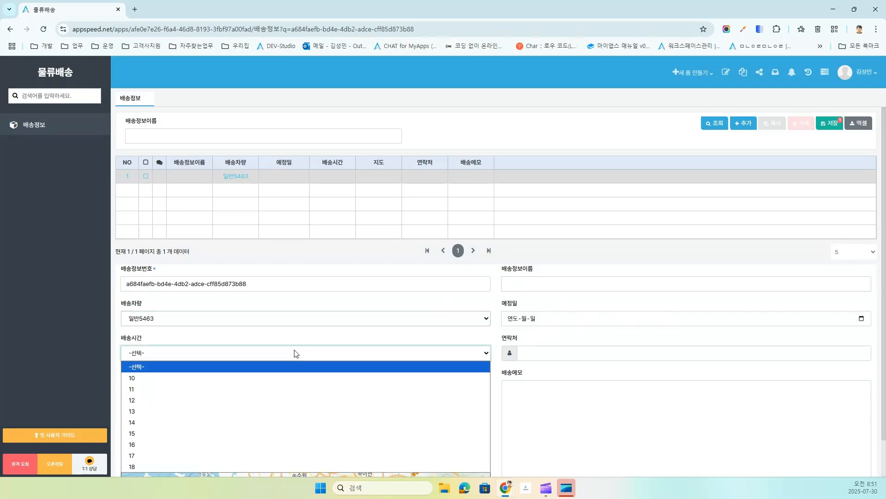
click(261, 394)
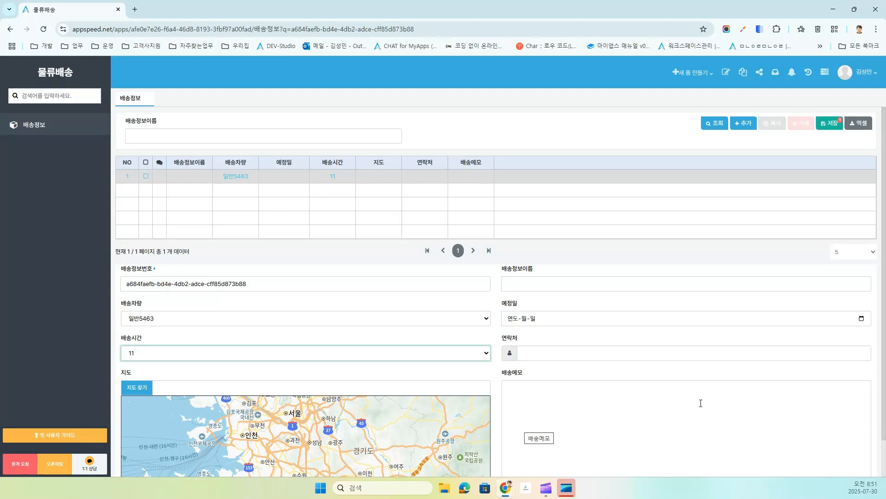
Step: Delete the 배송정보번호 field and move the map into the left column
click(727, 74)
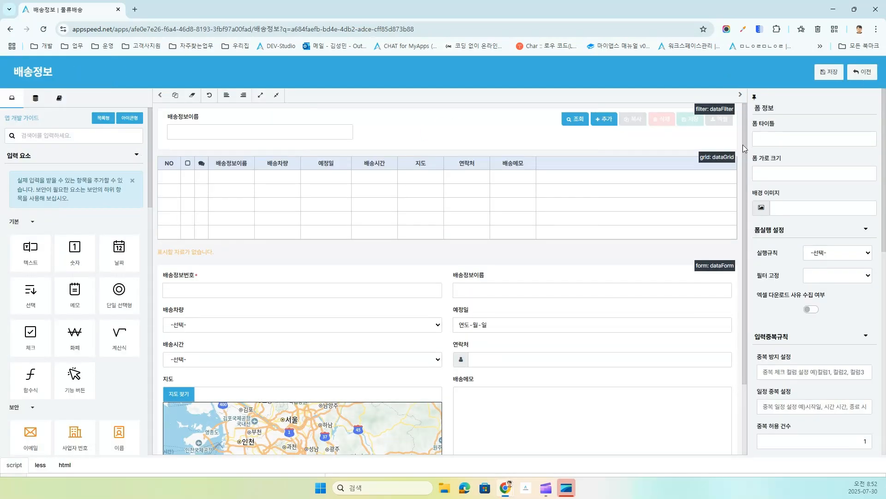
click(170, 295)
key(Delete)
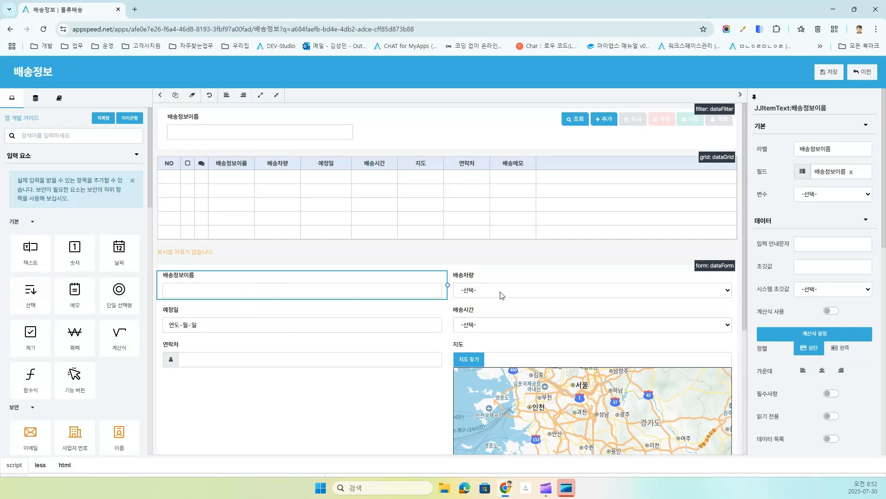
drag(467, 347, 247, 311)
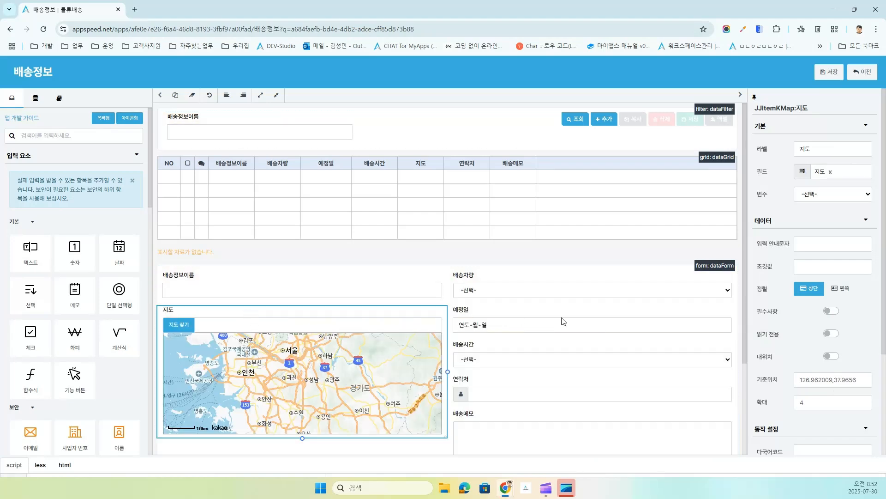
Step: Narrow the 배송시간 field so it sits beside 예정일
click(583, 331)
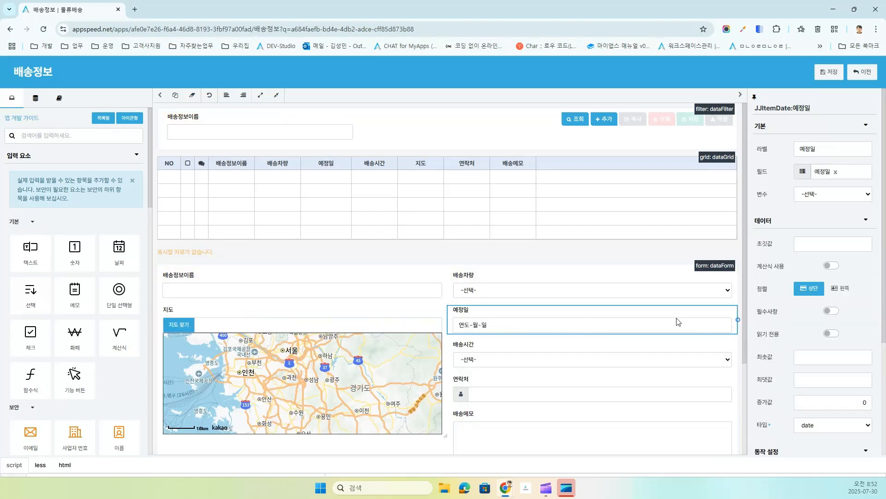
click(582, 366)
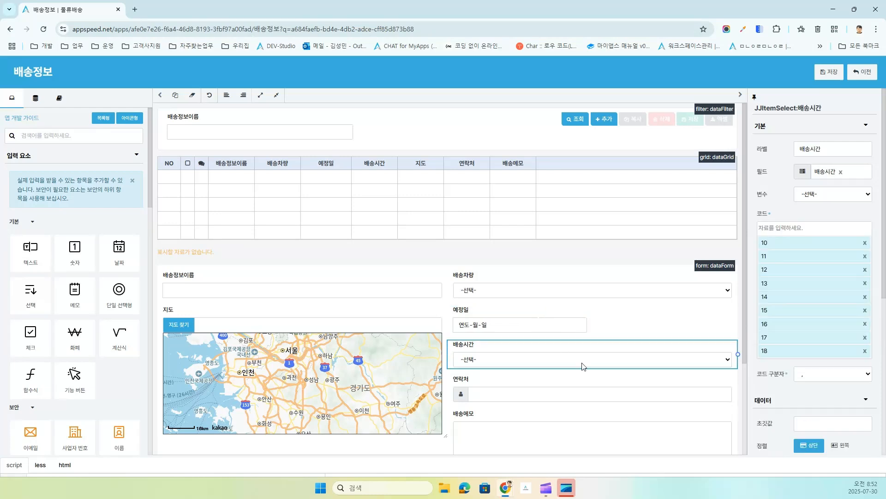
drag(737, 354, 563, 350)
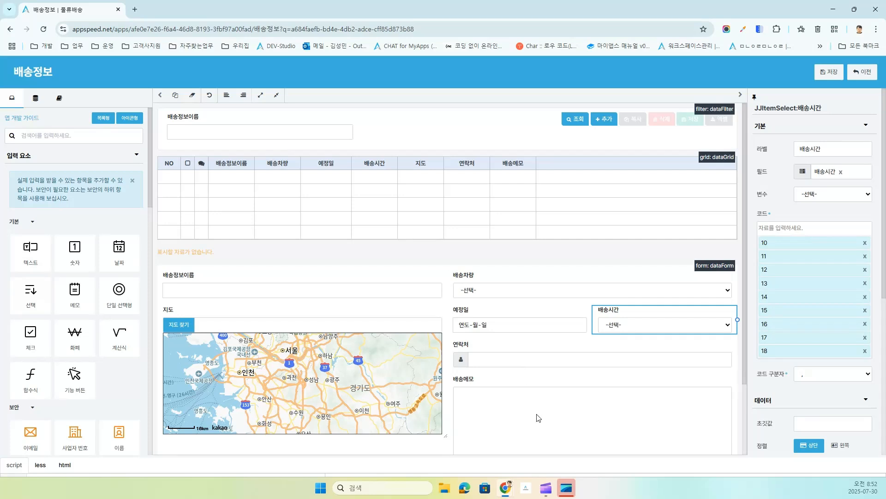
Step: Give 예정일 a default of 0 and 배송시간 a default of 13, then add a date filter
click(496, 323)
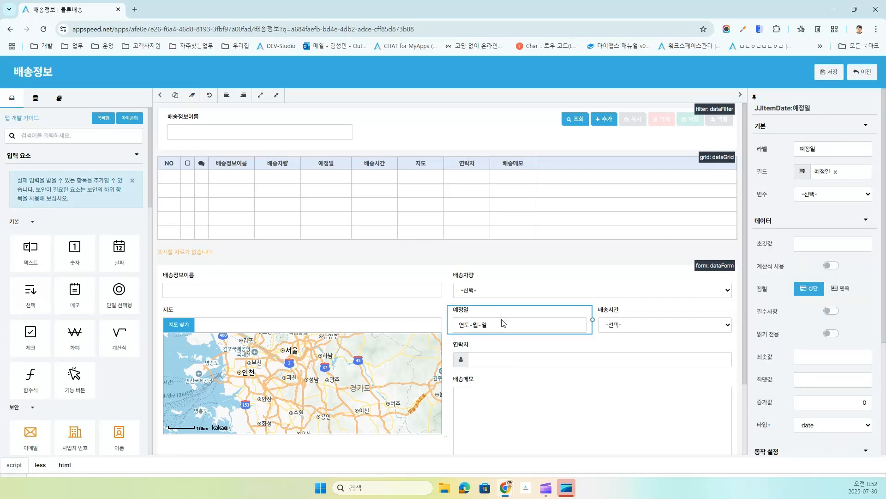
click(818, 246)
text(0)
click(680, 325)
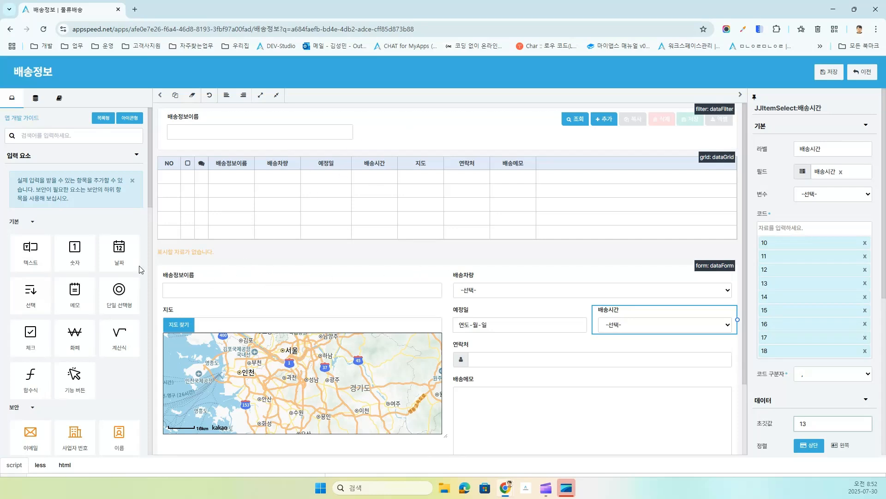
drag(121, 251, 231, 140)
Step: Bind the new date filter condition to the 예정일 field
click(253, 140)
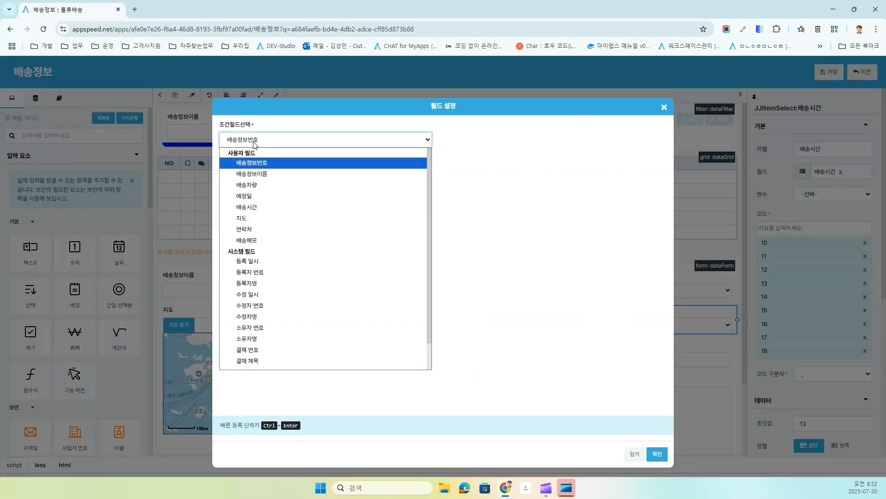
click(257, 199)
click(659, 456)
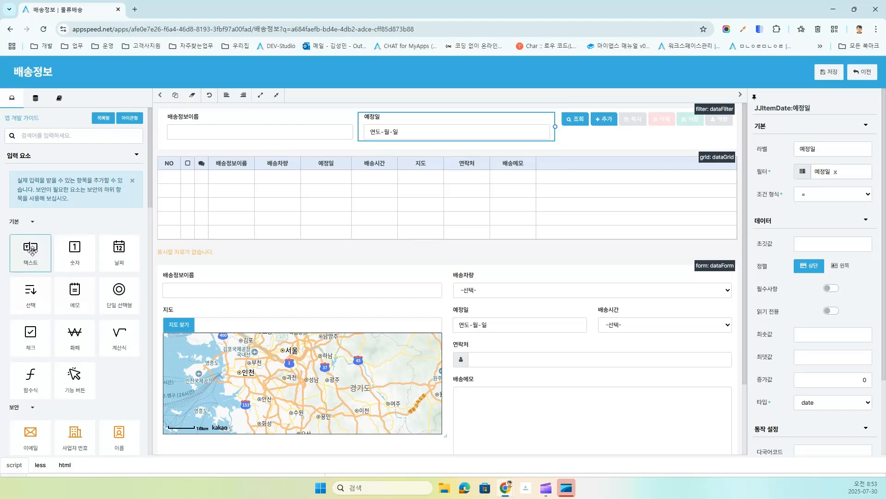
Step: Add a 배송차량 filter using exact match '=' and save the form
drag(30, 289, 404, 140)
click(324, 143)
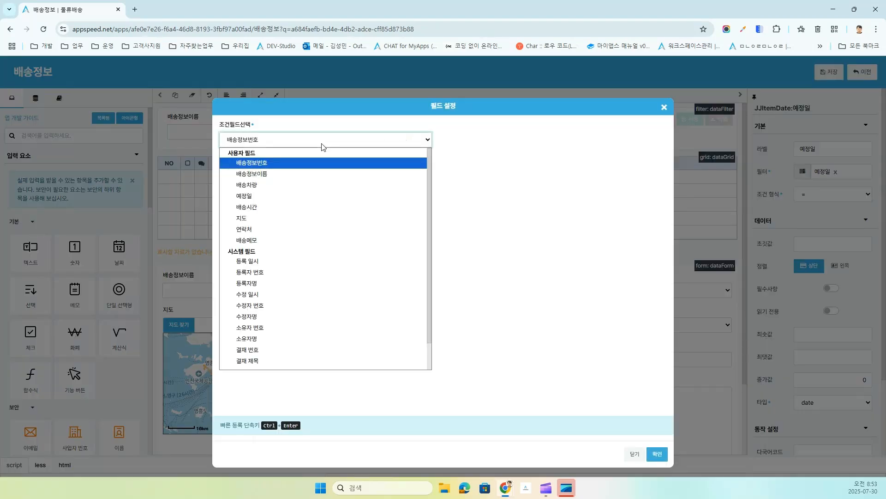
click(289, 185)
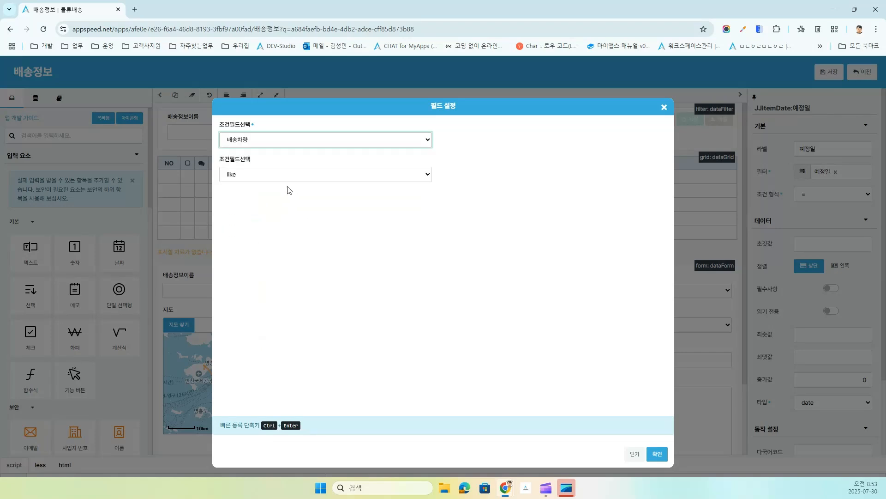
click(265, 175)
click(245, 211)
click(656, 453)
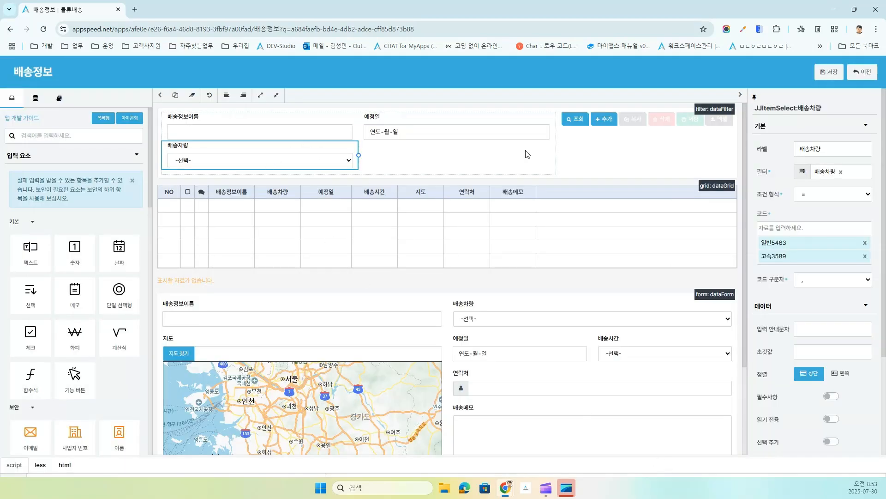
click(833, 75)
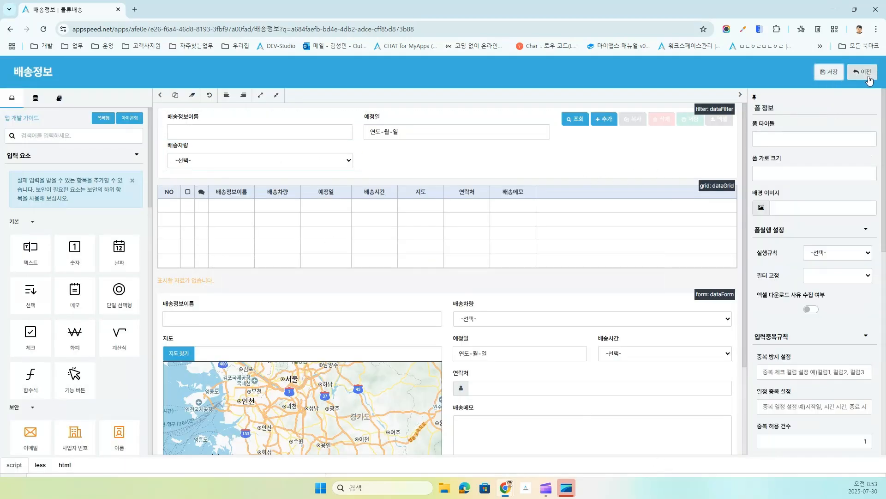
Step: Return to the data page and add a new delivery named 강남역
click(862, 72)
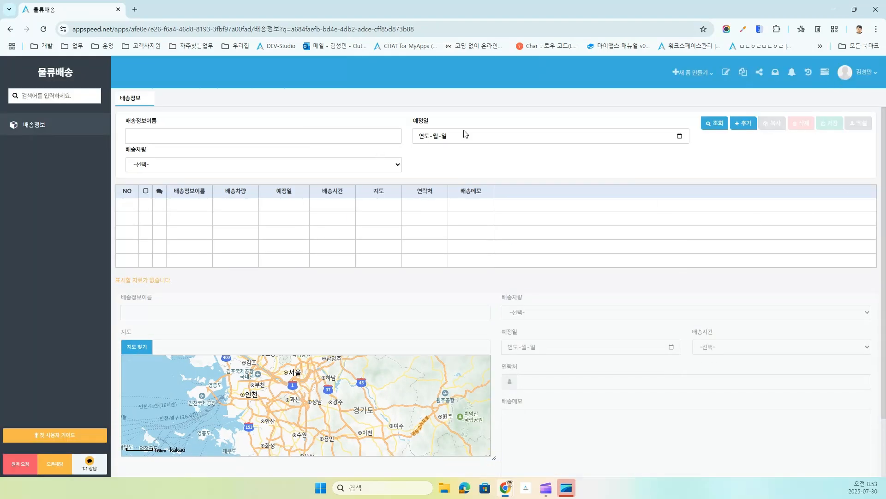
click(745, 134)
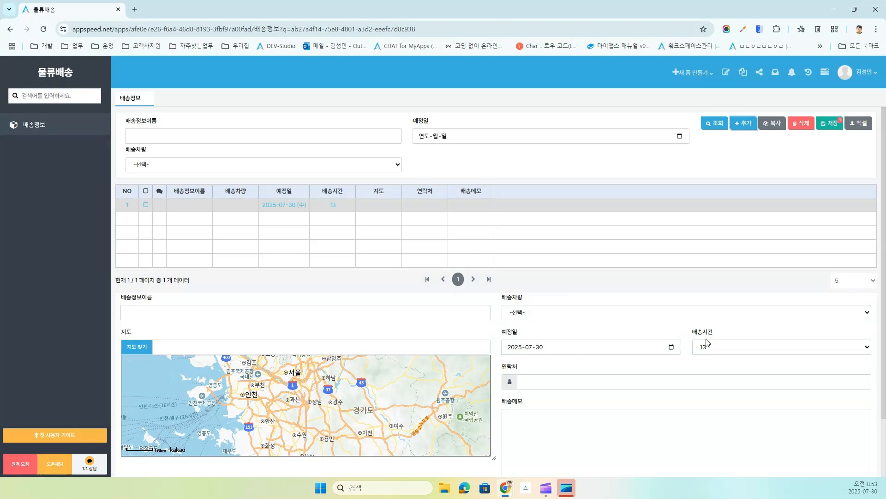
click(266, 306)
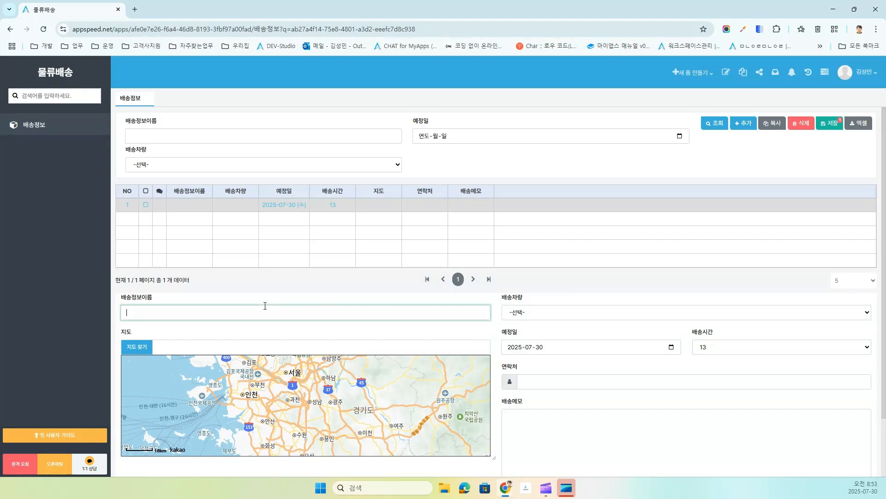
text(강남역)
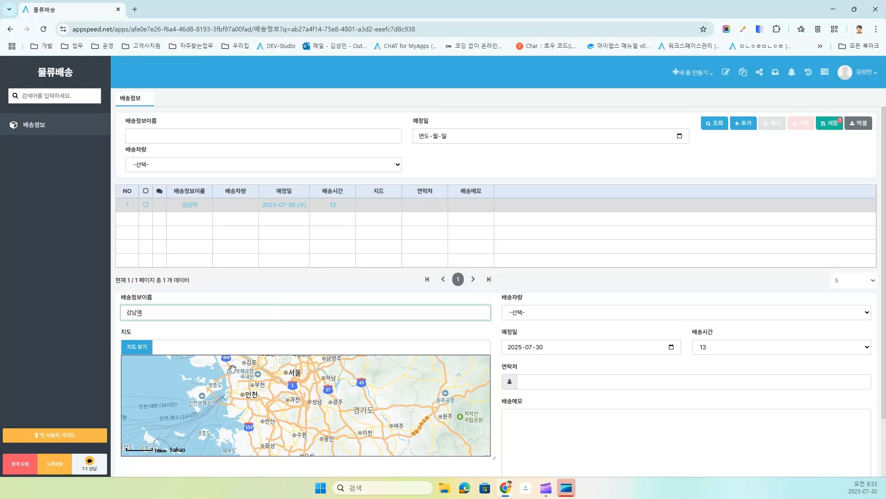
Step: Search the map for 강남 to pin the delivery location
click(203, 349)
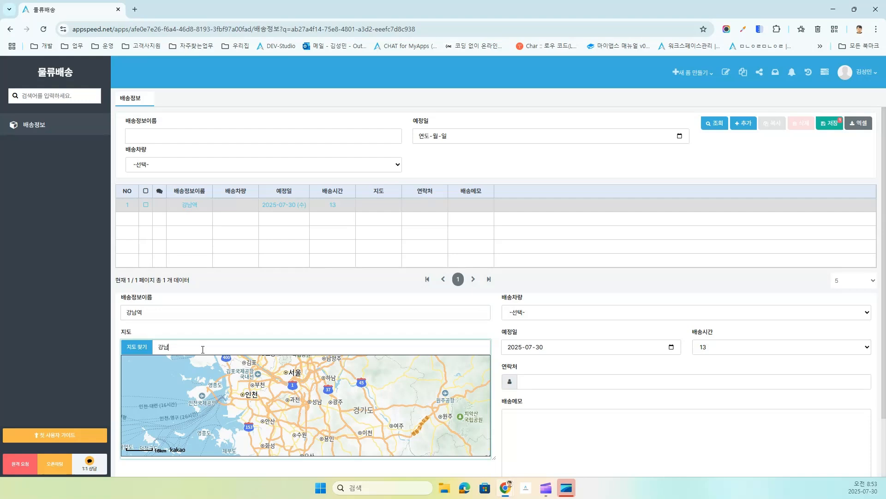
text(강남)
key(Return)
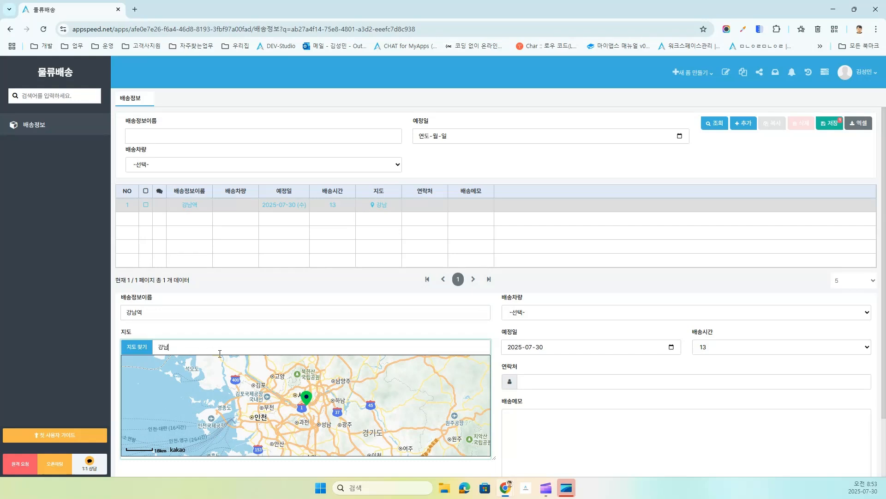
key(BackSpace)
key(BackSpace)
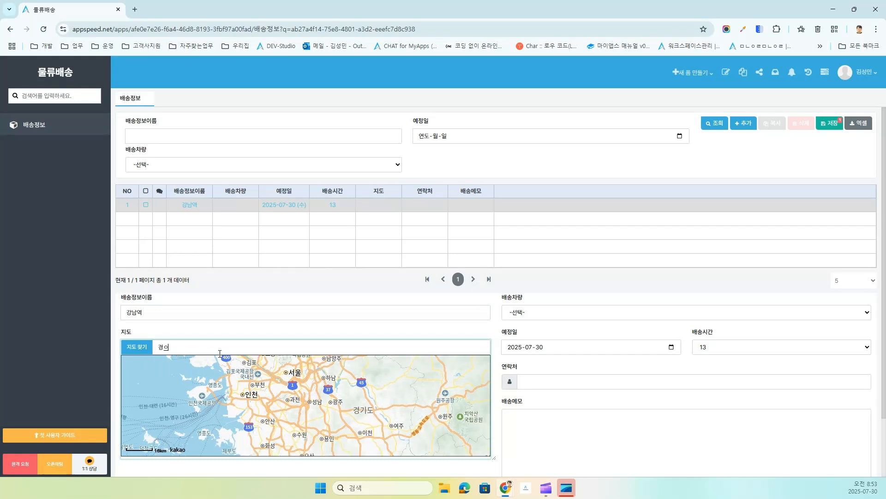
key(Return)
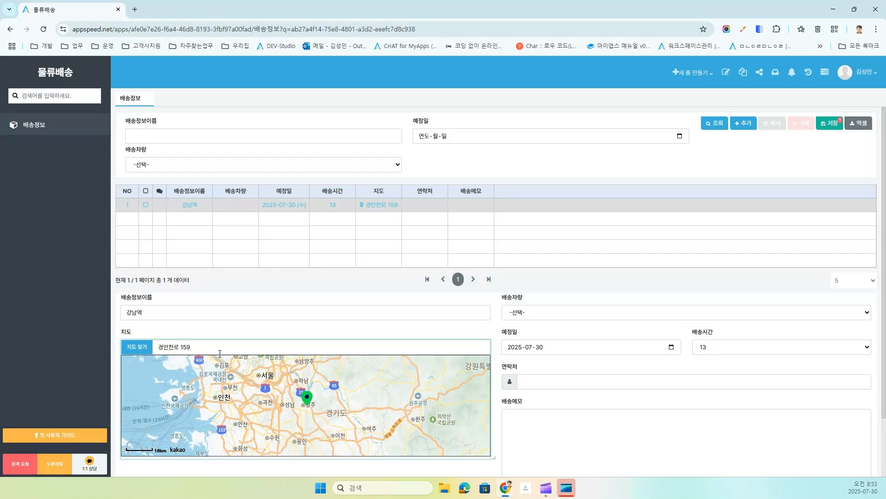
key(ctrl+a)
key(BackSpace)
text(강남)
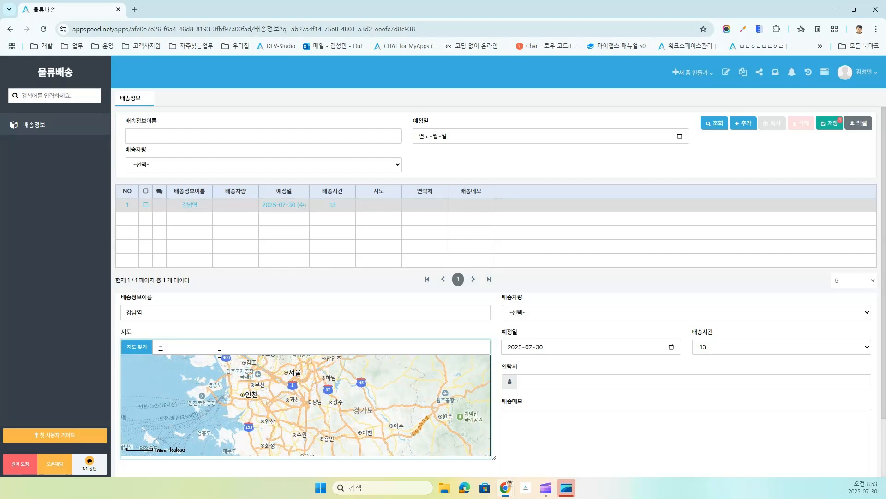
key(Return)
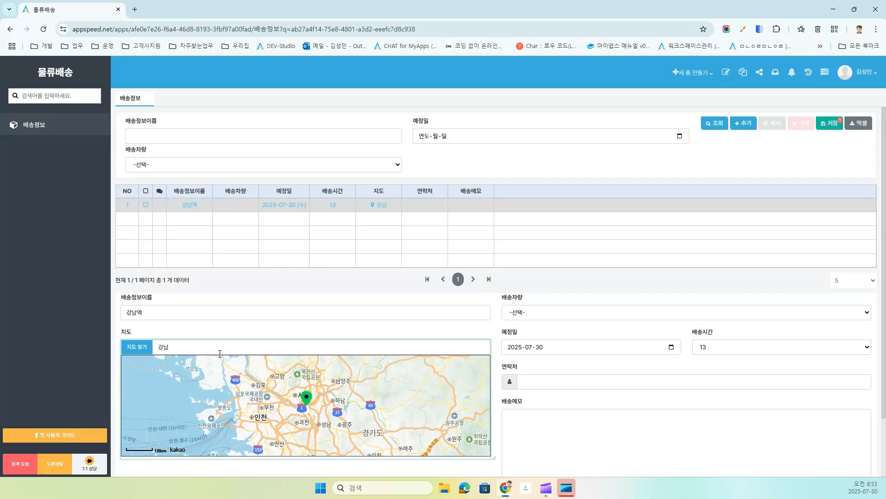
Step: Assign vehicle 일반5463 and save the 강남역 record
click(828, 124)
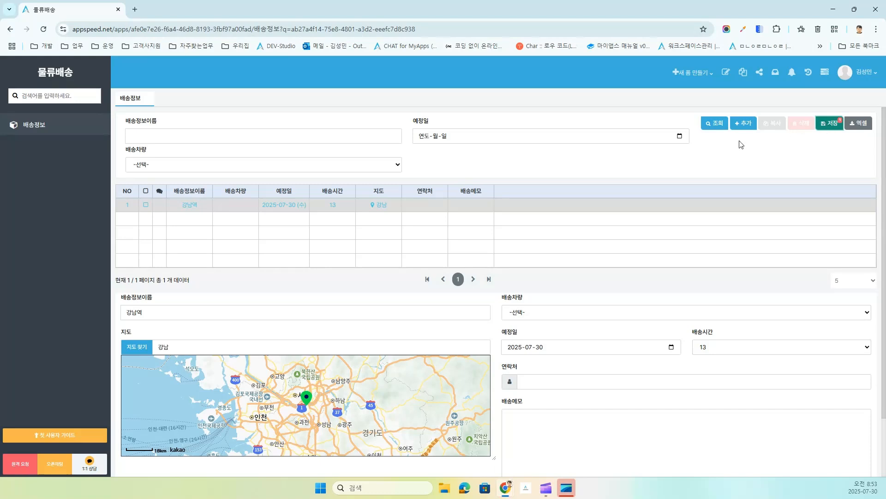
click(557, 317)
click(544, 343)
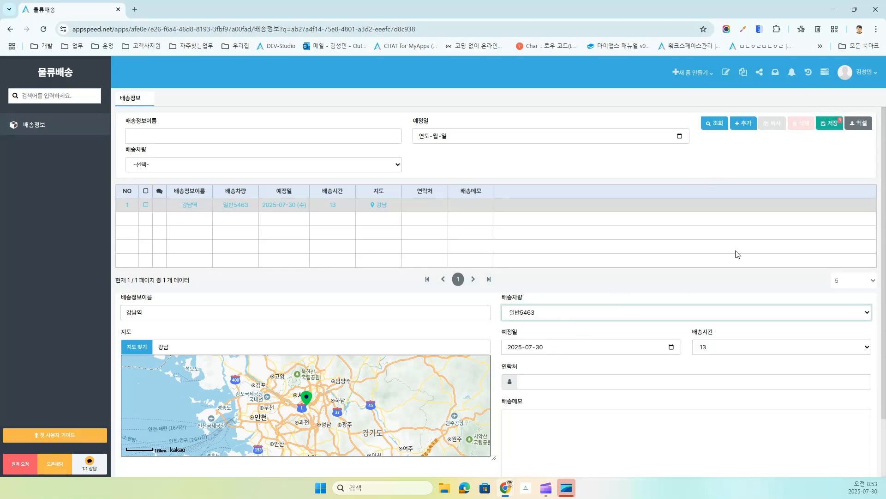
click(826, 121)
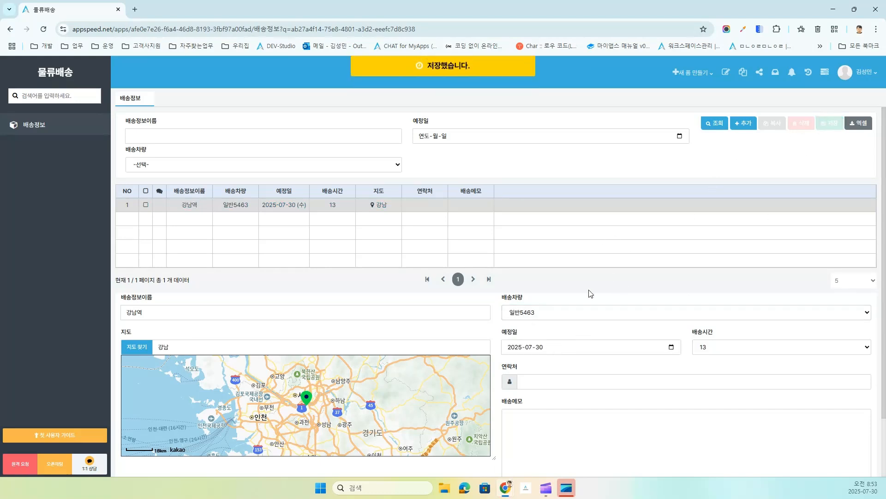
Step: Filter 예정일 by 2025-07-29, then 2025-07-30, and open the 강남역 row
click(679, 137)
click(450, 236)
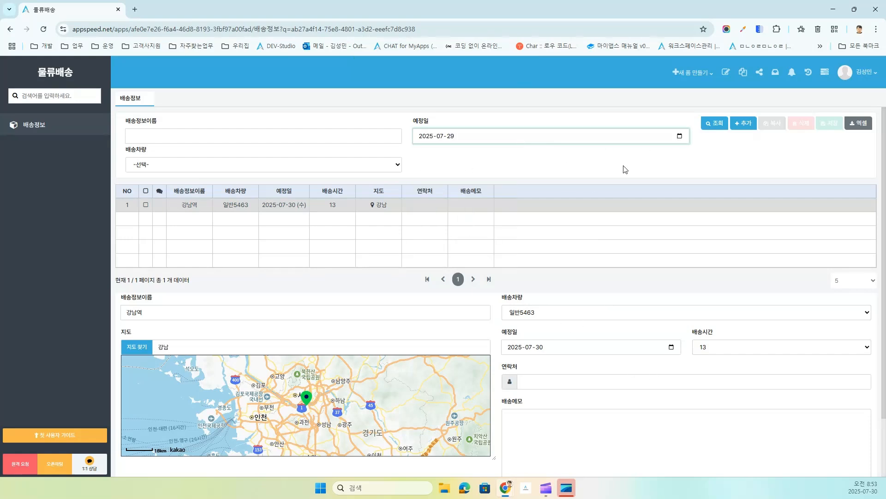
click(713, 124)
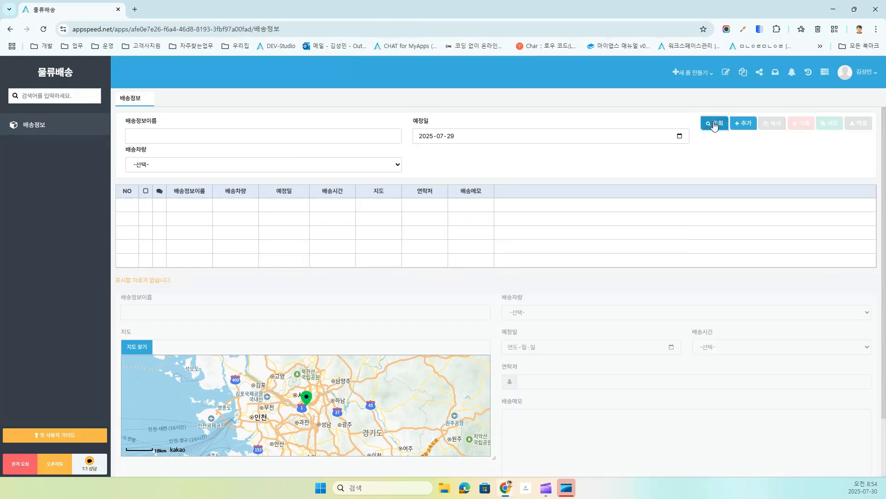
click(679, 136)
click(464, 238)
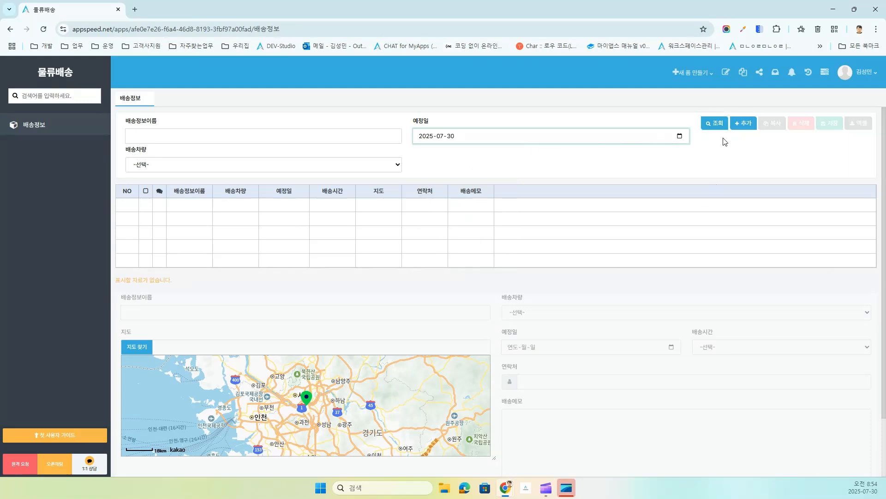
click(714, 123)
click(421, 205)
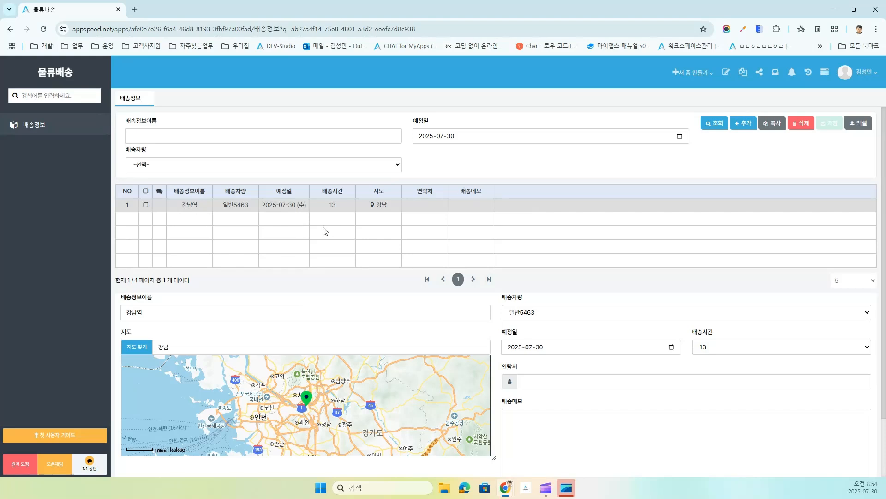
Step: Add a delivery named 마포구 and search the map for 마포구
click(742, 125)
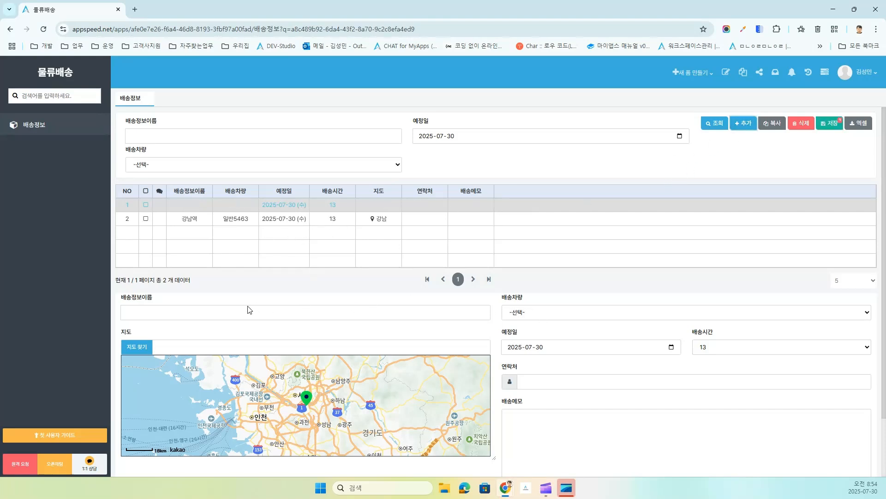
click(228, 312)
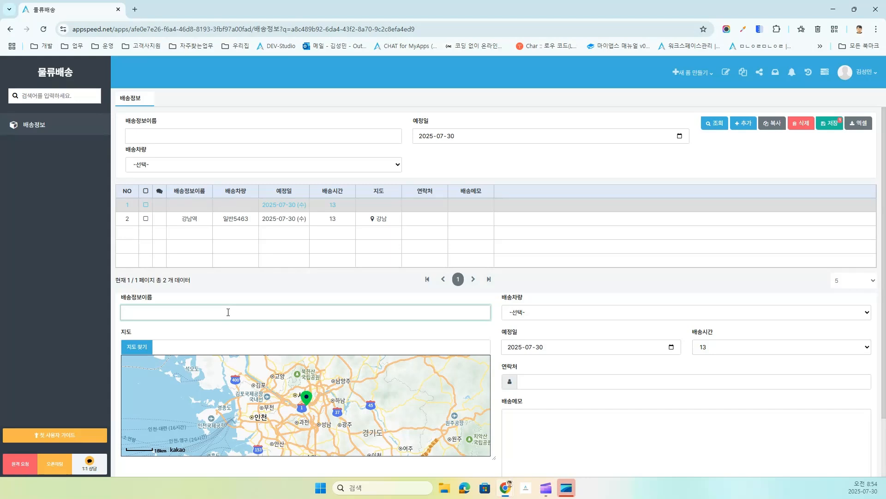
text(마포구)
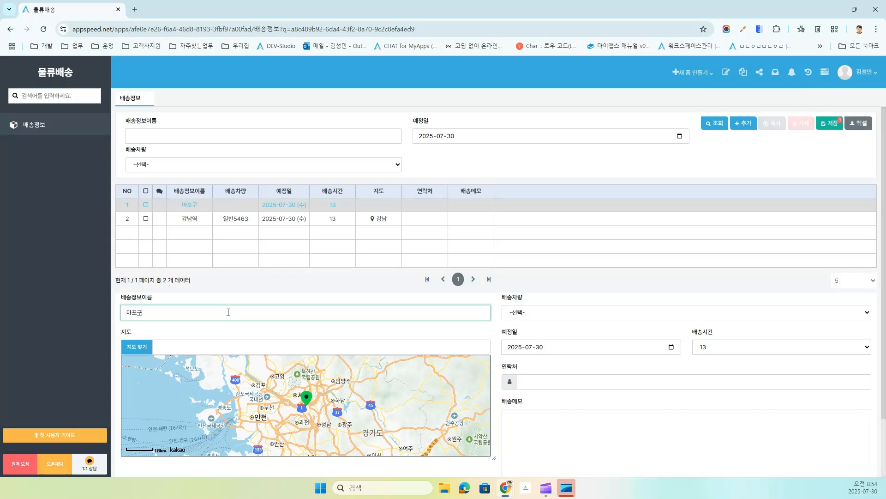
click(168, 352)
text(ㅁ)
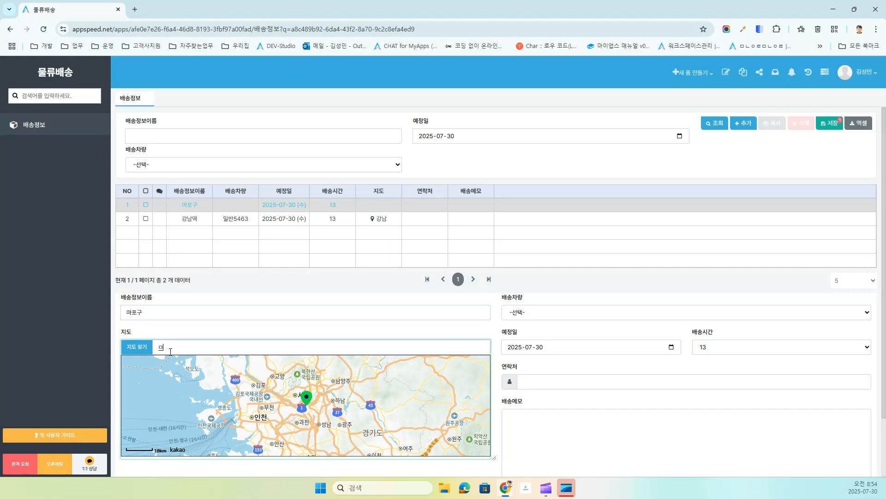
text(폭구)
key(Return)
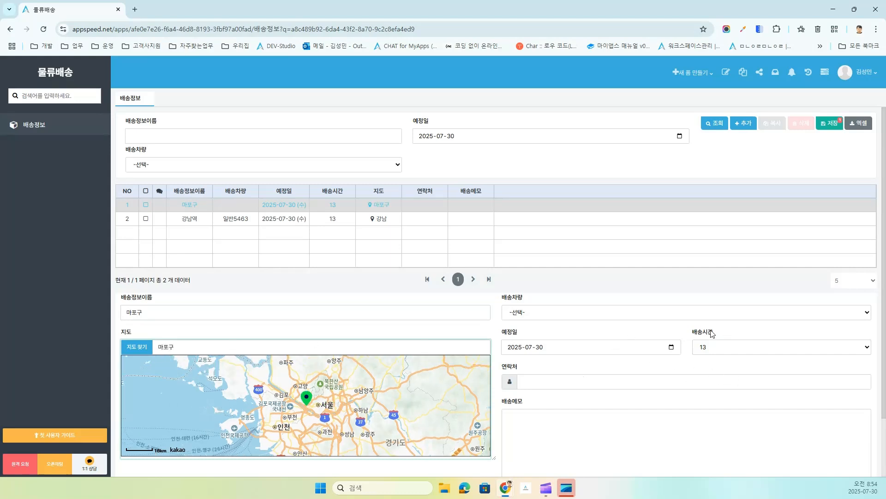
Step: Set 배송시간 to 10 and enter the contact phone number
click(748, 354)
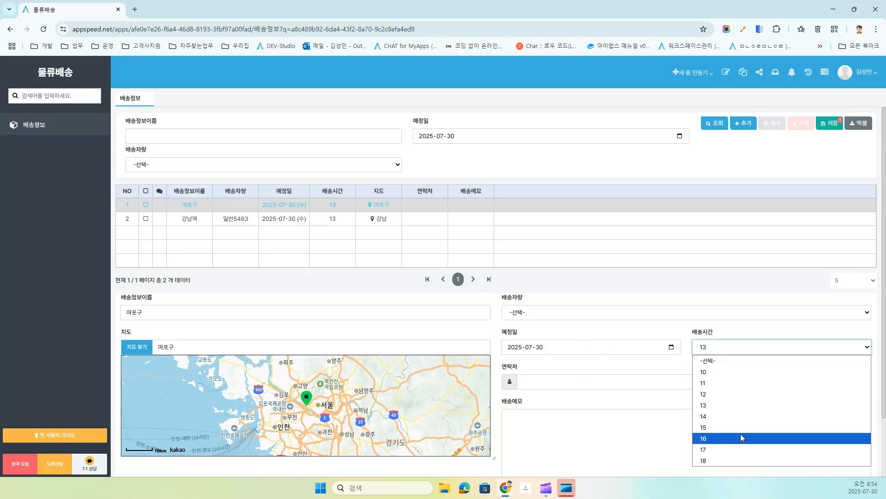
click(735, 371)
click(592, 388)
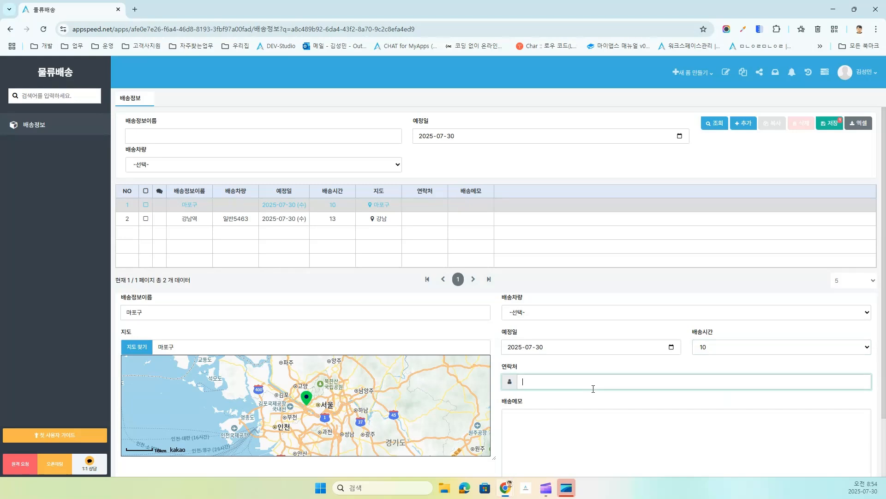
key(Delete)
Step: Enter the memo 긴급배송이니 확인하세요 and save the record
click(567, 447)
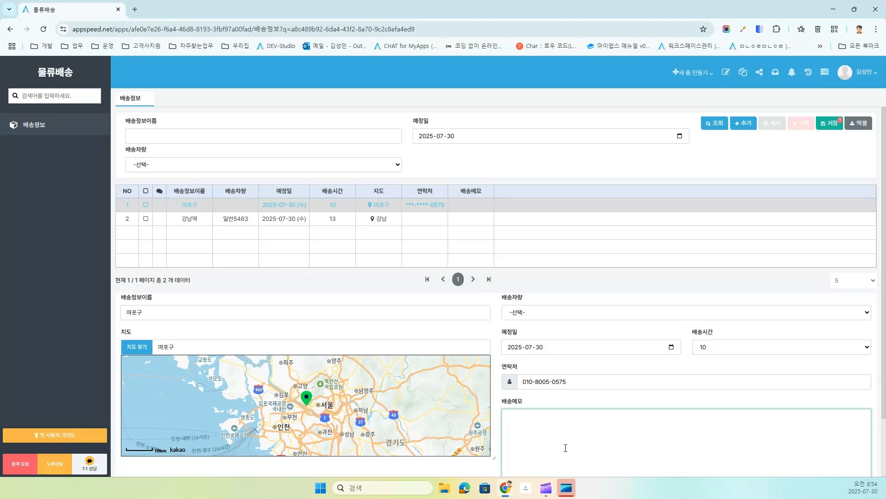
text(rl)
key(BackSpace)
key(BackSpace)
key(Hangul)
text(긴)
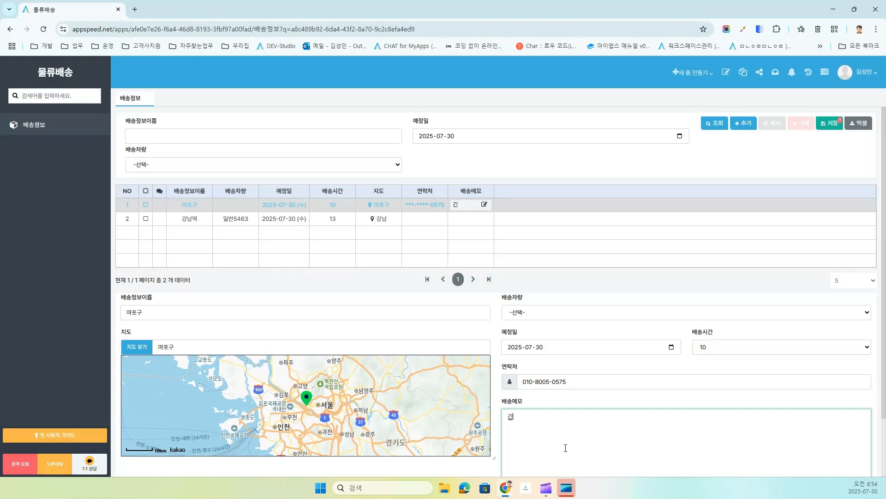
text(급배송이니 ㅁ)
text(확인하세요)
click(828, 123)
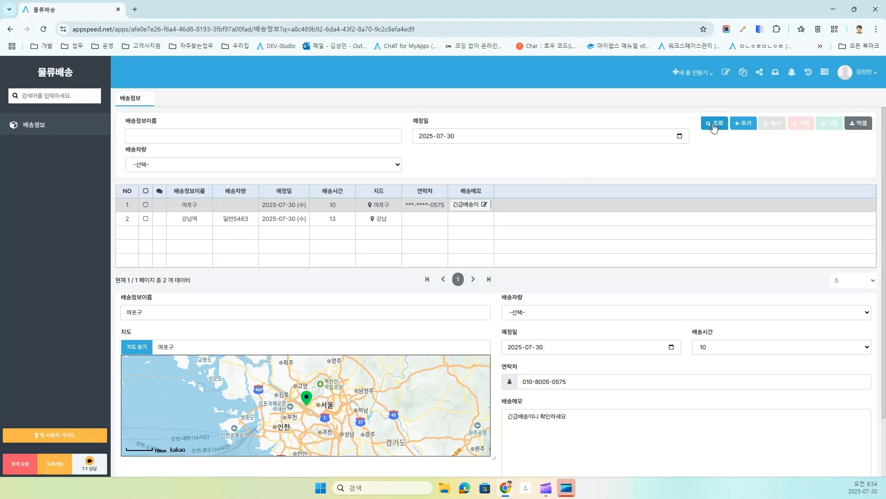
Step: Add a delivery mapped to 종로구 with delivery time 16 and vehicle 일반5463
click(744, 125)
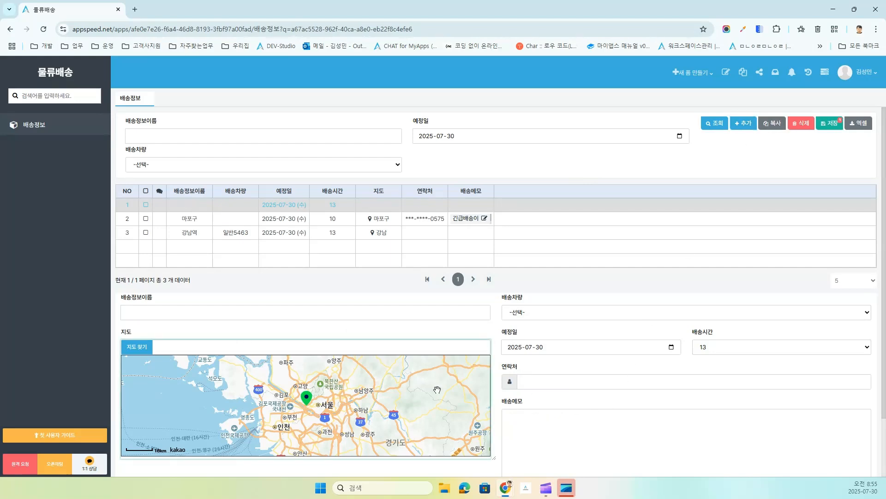
text(시청)
key(Return)
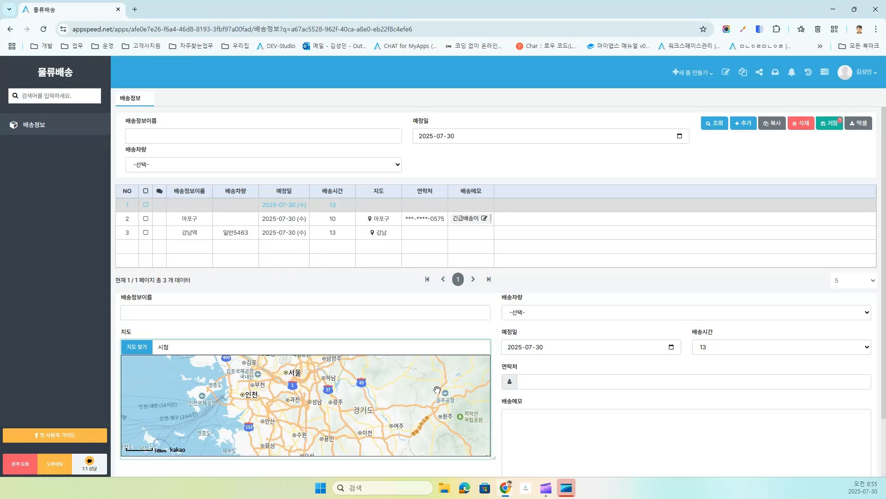
key(BackSpace)
key(BackSpace)
text(종로구)
key(Return)
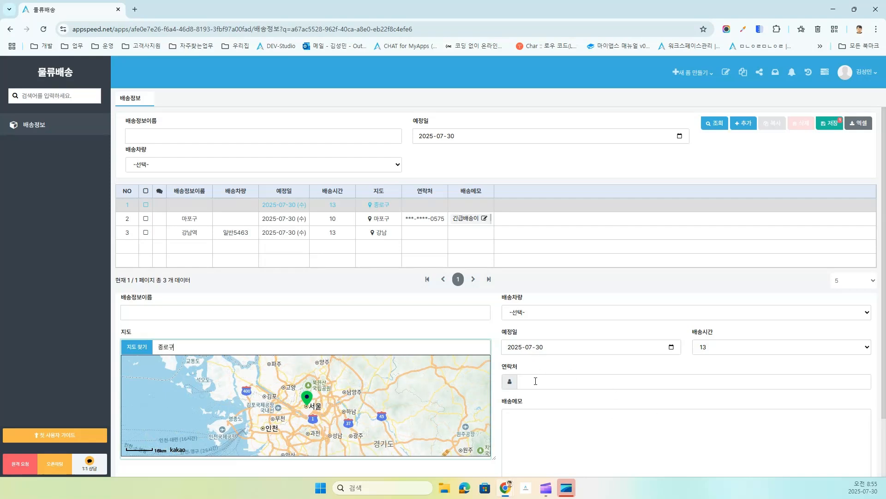
click(737, 346)
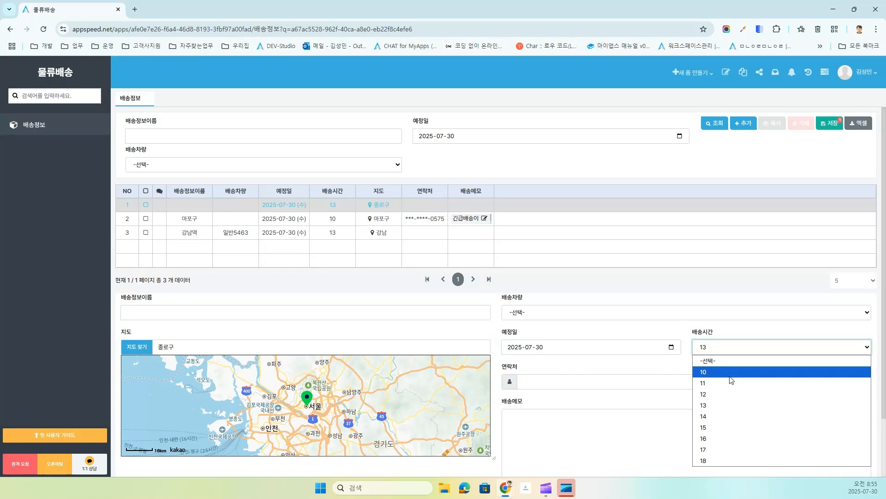
click(741, 441)
click(572, 315)
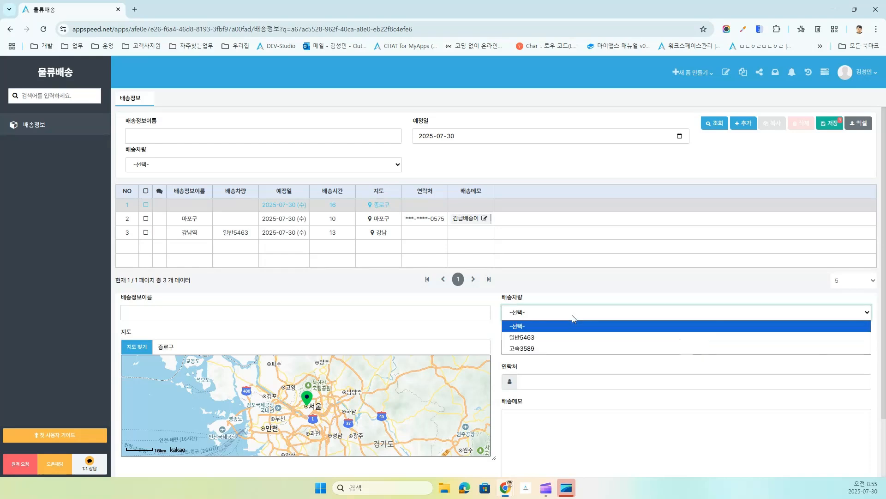
click(562, 337)
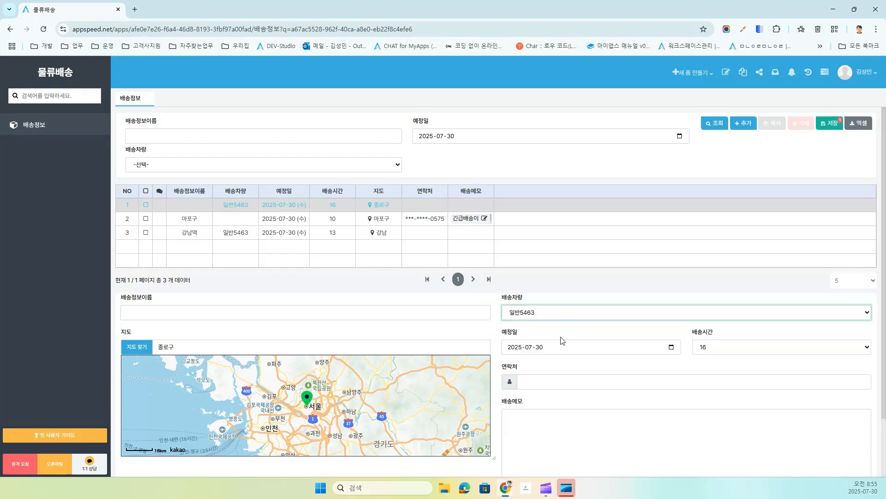
Step: Assign vehicle 일반5463 to the 마포구 delivery and save both records
click(324, 222)
click(541, 312)
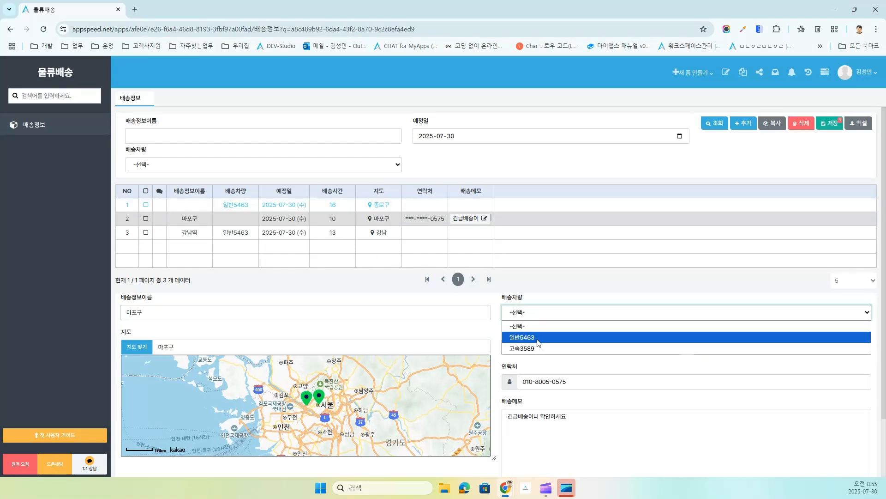
click(534, 338)
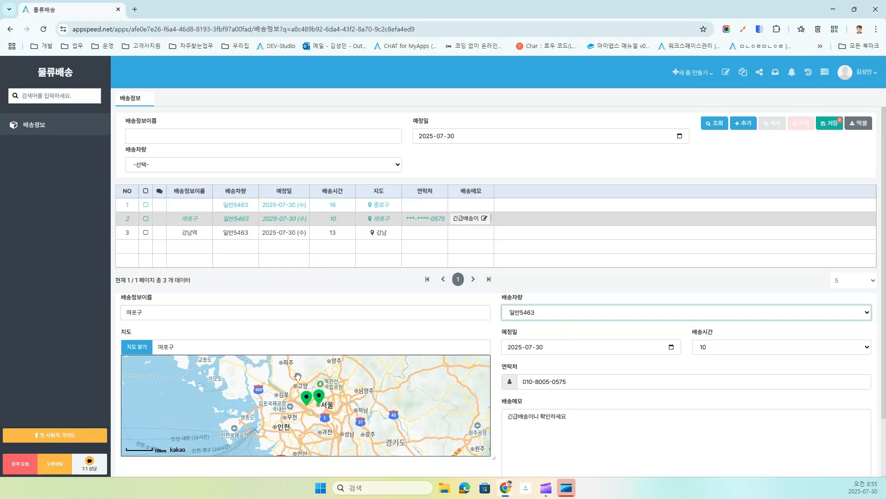
click(834, 128)
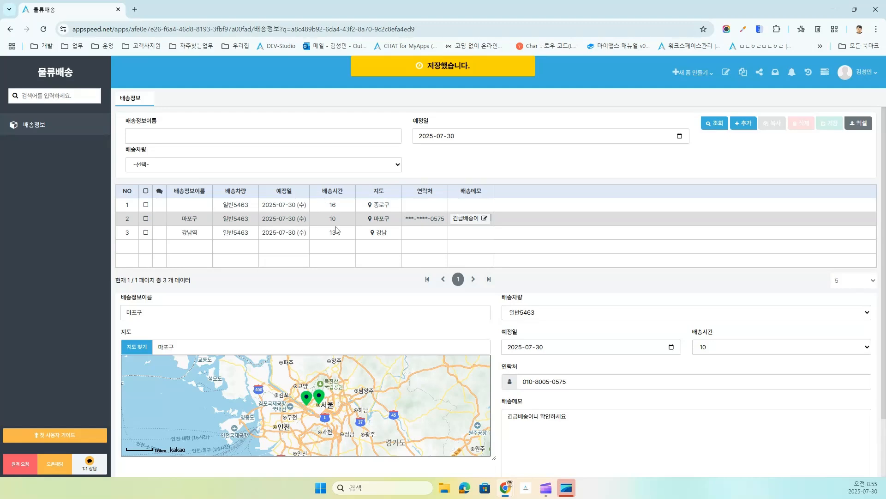
click(725, 72)
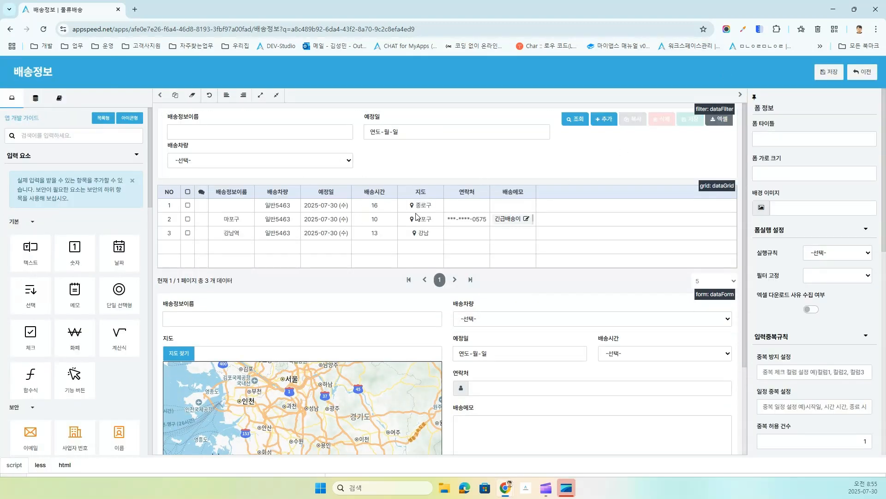
Step: Sort the delivery grid ascending by 배송시간, save the design, and return to the app
click(348, 197)
click(348, 195)
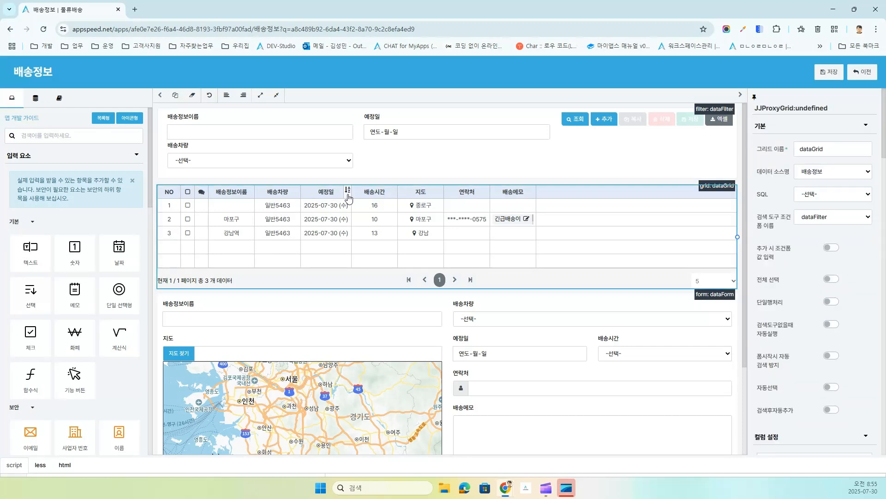
click(394, 195)
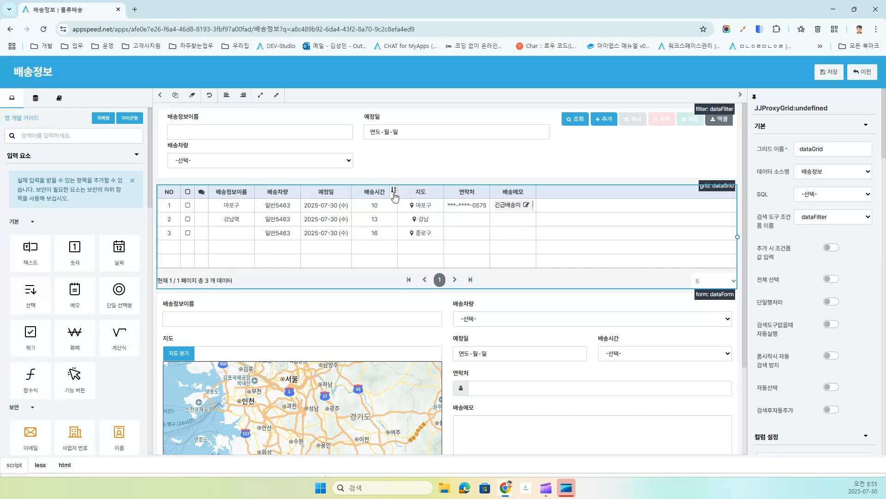
click(348, 197)
click(393, 193)
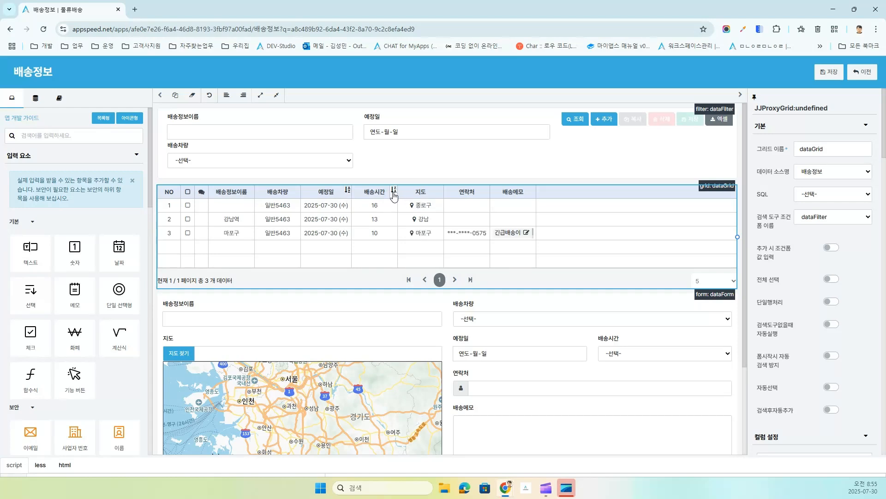
click(394, 193)
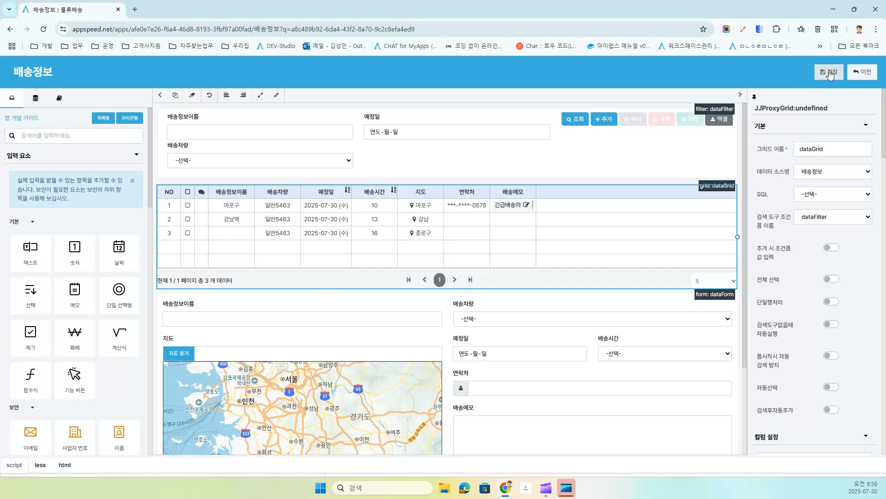
click(861, 74)
click(866, 74)
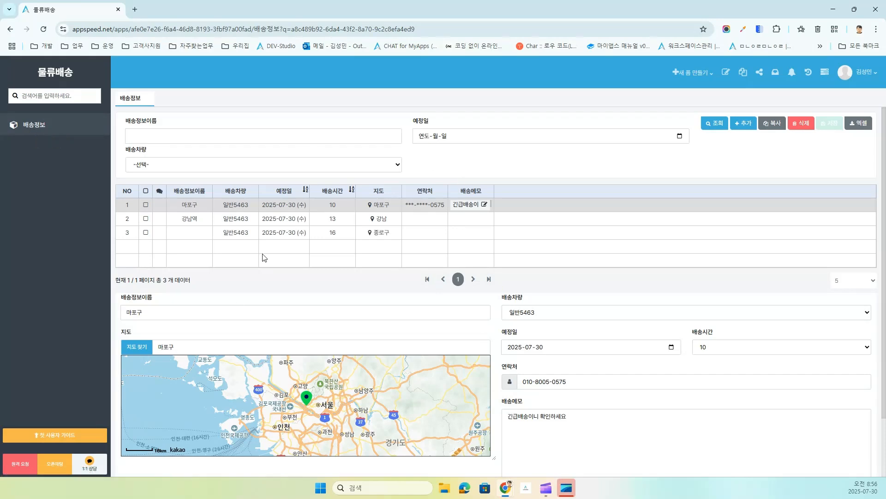
Step: Copy the current 배송정보 form and name the copy 배송일지
click(698, 74)
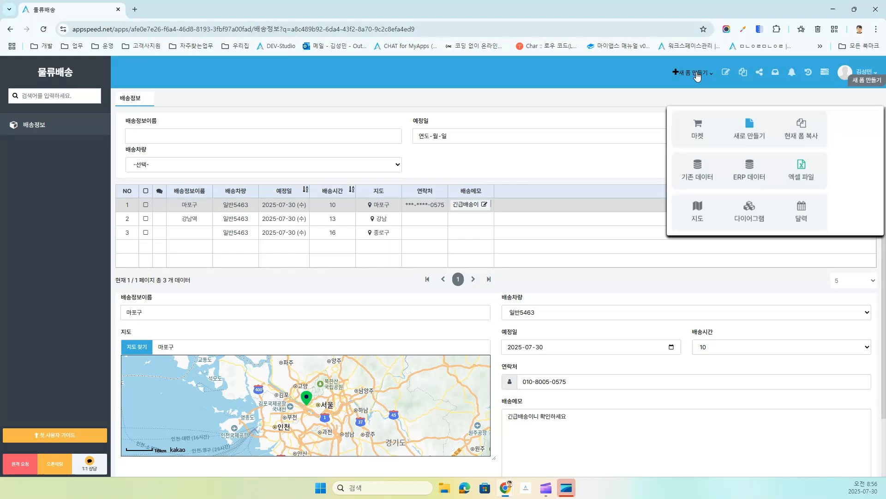
click(804, 118)
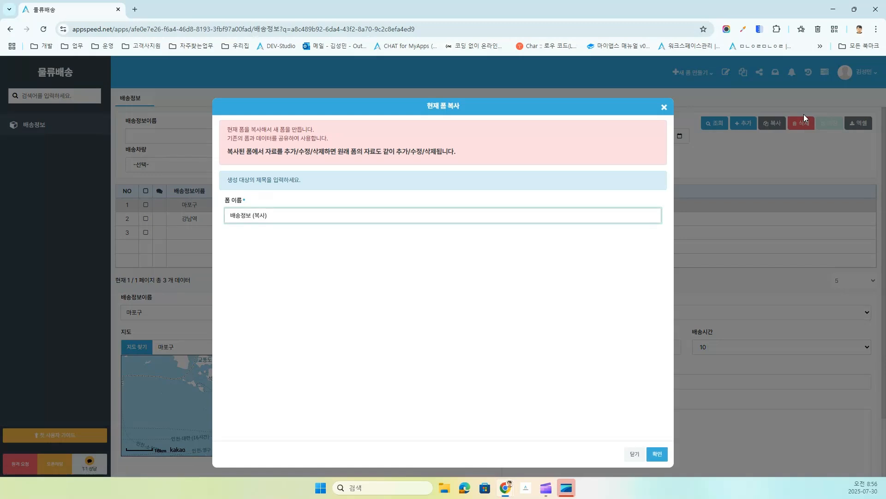
drag(240, 218, 270, 217)
text(이)
key(Return)
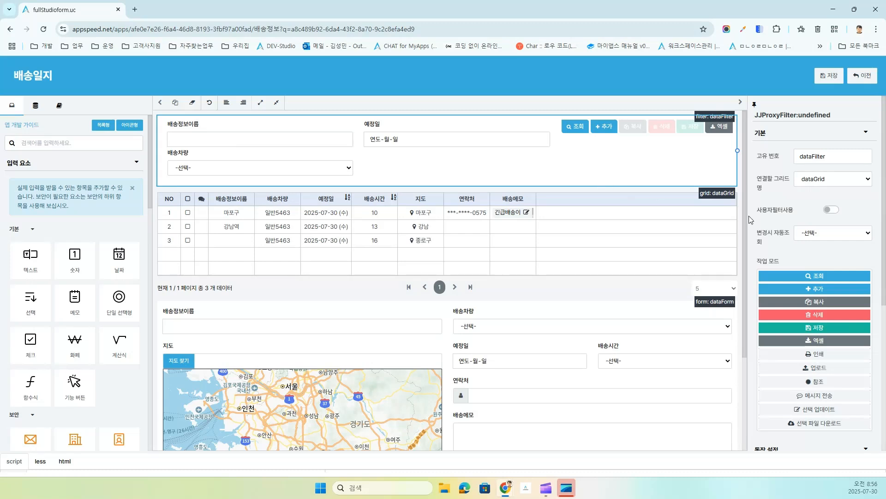
Step: Remove the 추가, 복사, 삭제, 저장 and 엑셀 actions from the search bar
click(783, 289)
click(782, 303)
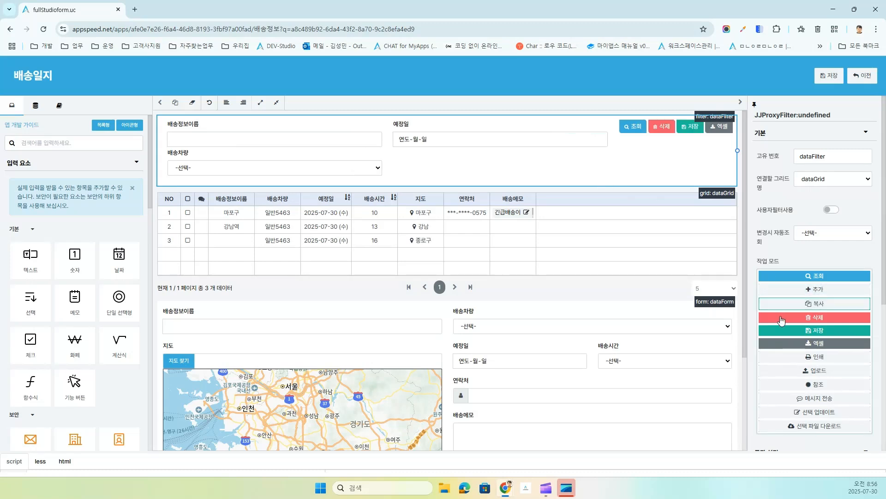
click(781, 317)
click(782, 330)
click(782, 345)
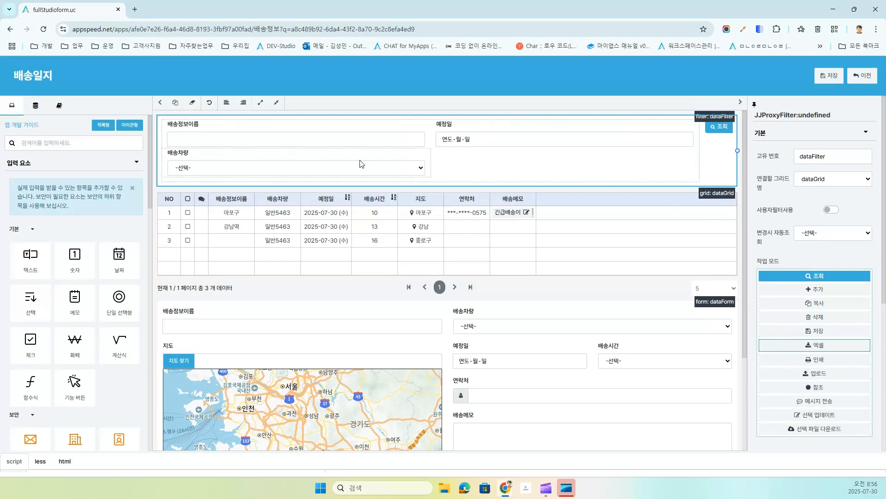
Step: Delete the 배송정보이름 search filter and save the 배송일지 form
click(312, 136)
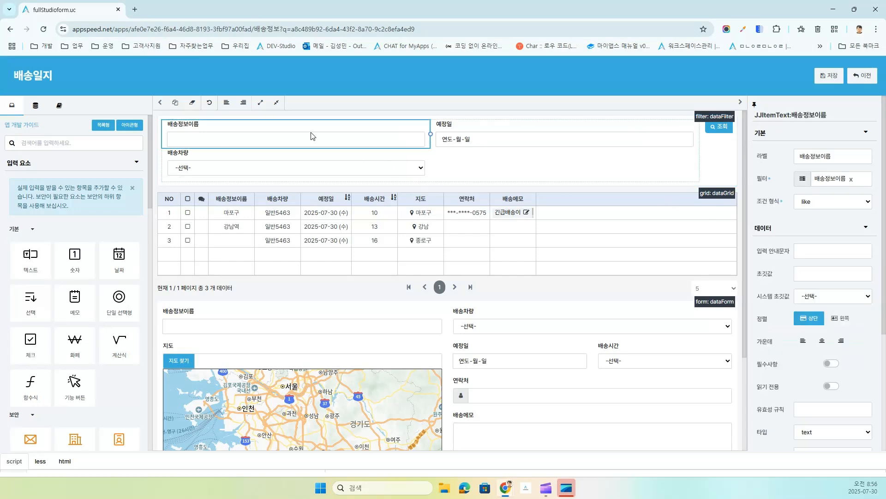
key(Delete)
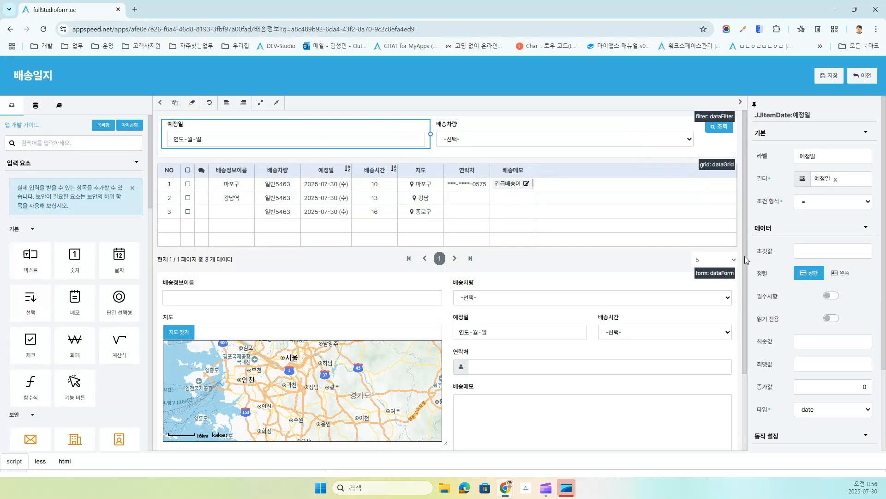
click(812, 252)
click(576, 214)
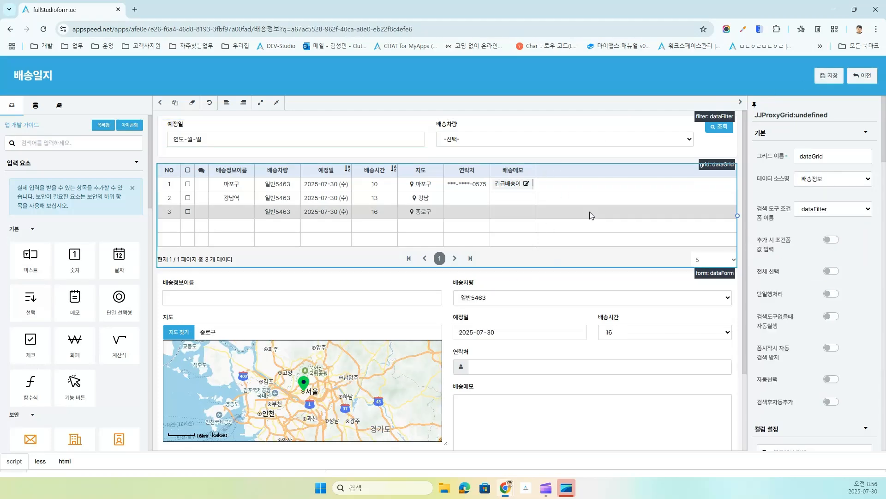
click(830, 75)
click(871, 81)
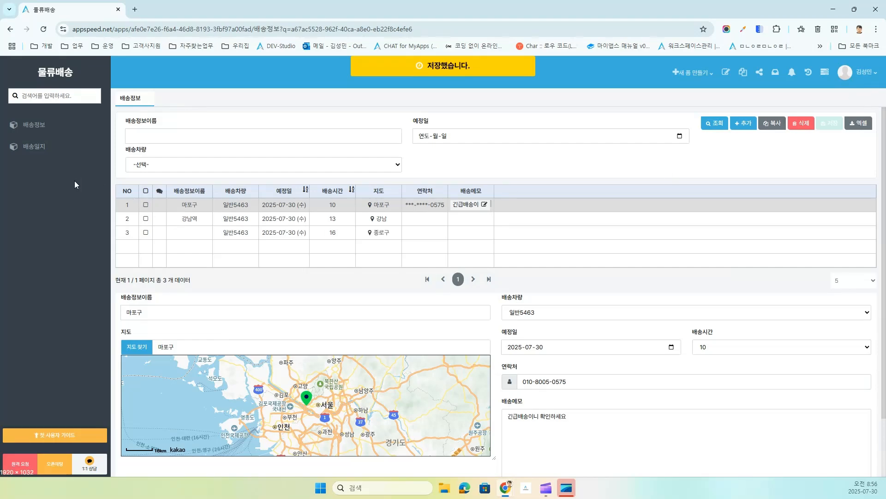
Step: In the 배송일지 designer, place a KakaoMap from 데이터 연결 요소 below the delivery grid
click(34, 147)
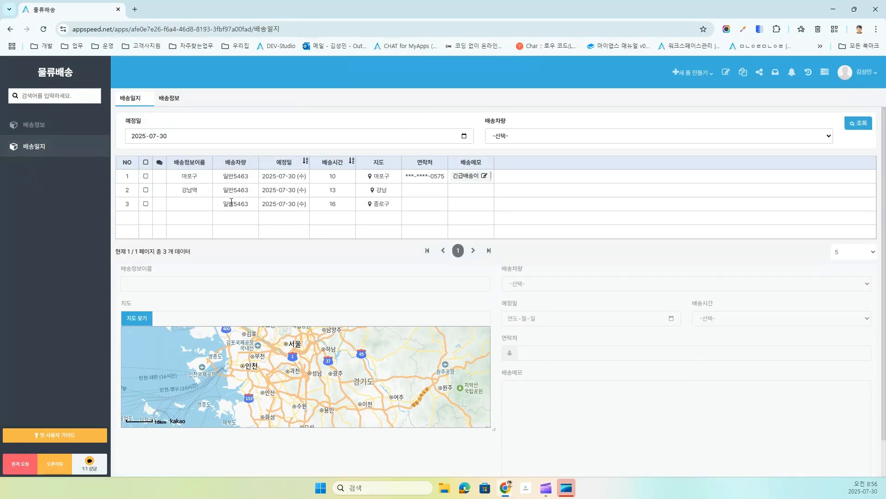
click(728, 73)
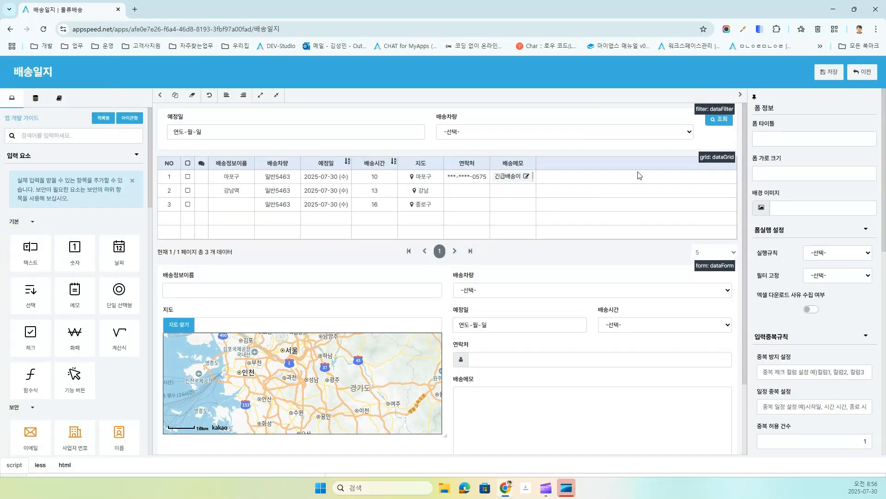
scroll(468, 313, down, 2)
scroll(334, 364, up, 1)
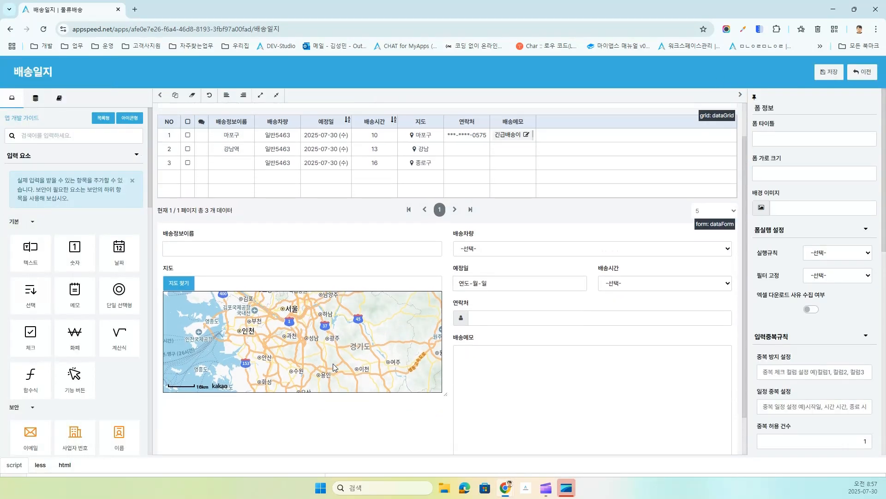
click(14, 156)
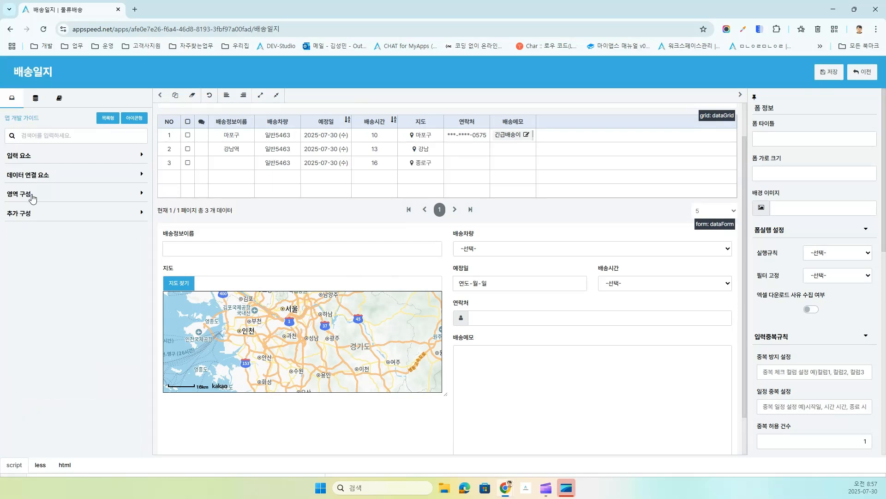
click(20, 178)
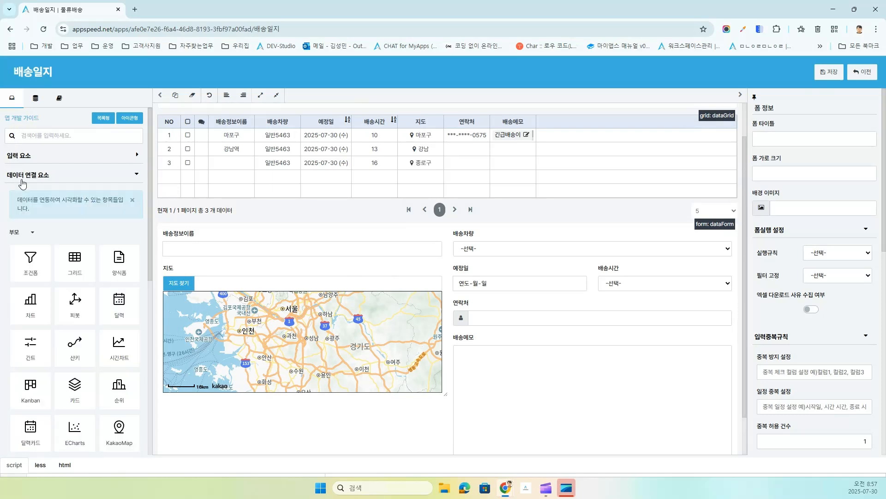
scroll(63, 290, down, 2)
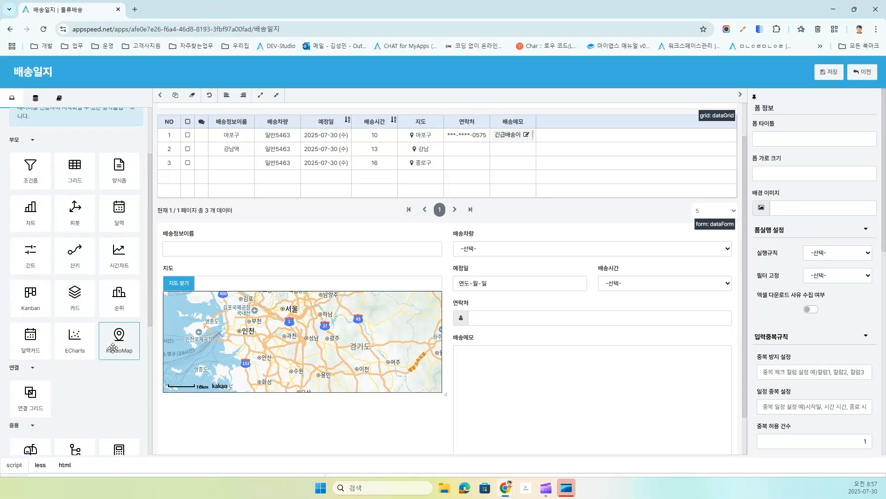
drag(113, 347, 183, 213)
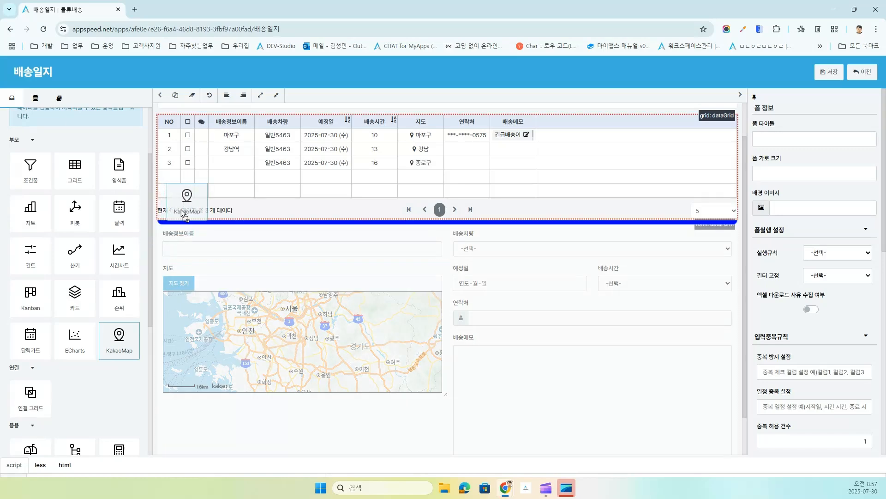
drag(183, 214, 182, 213)
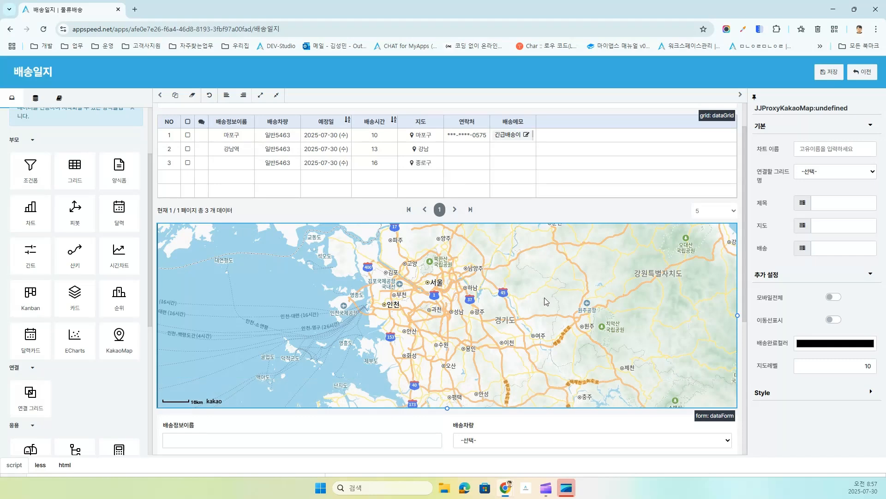
Step: Link the map to dataGrid and use 배송정보이름 as the marker title
click(820, 171)
click(820, 197)
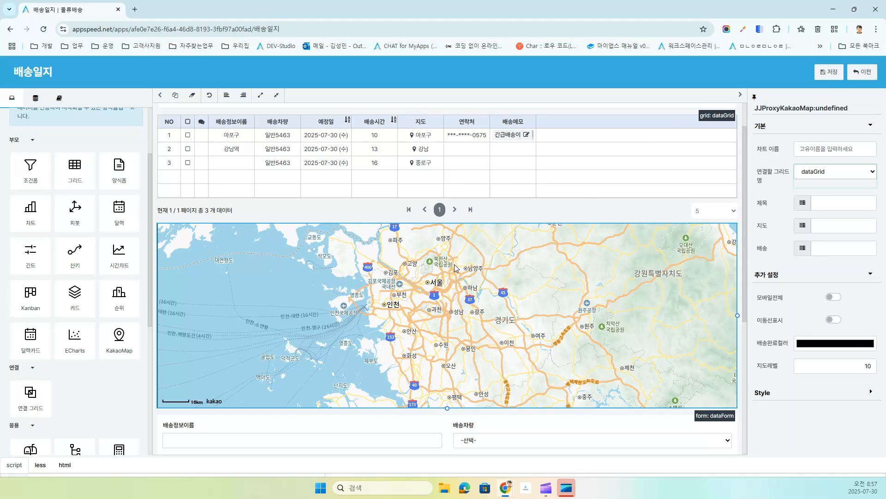
click(804, 206)
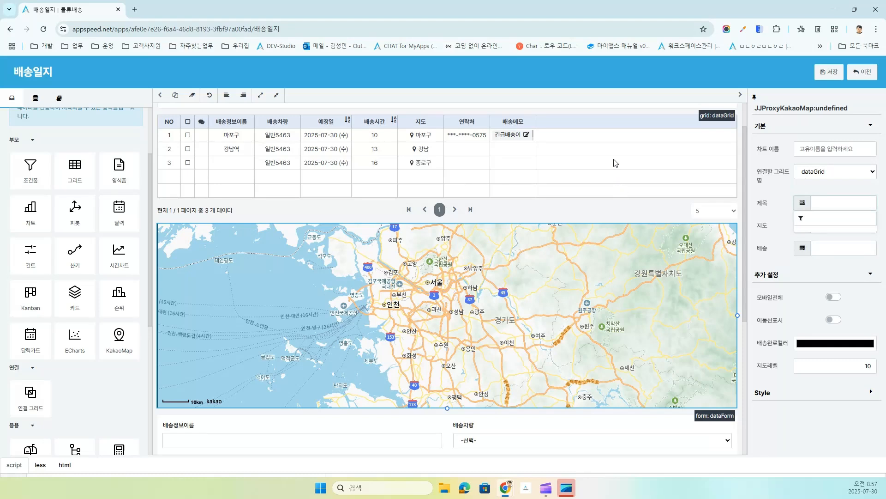
click(658, 149)
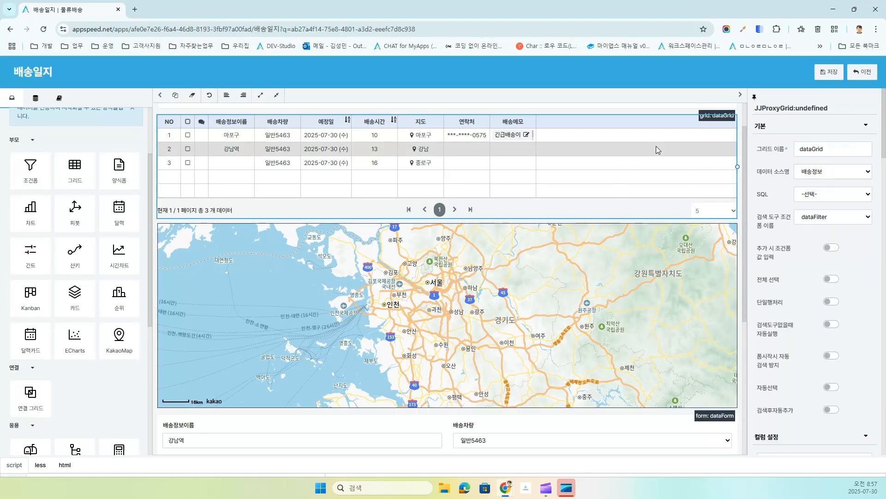
click(612, 281)
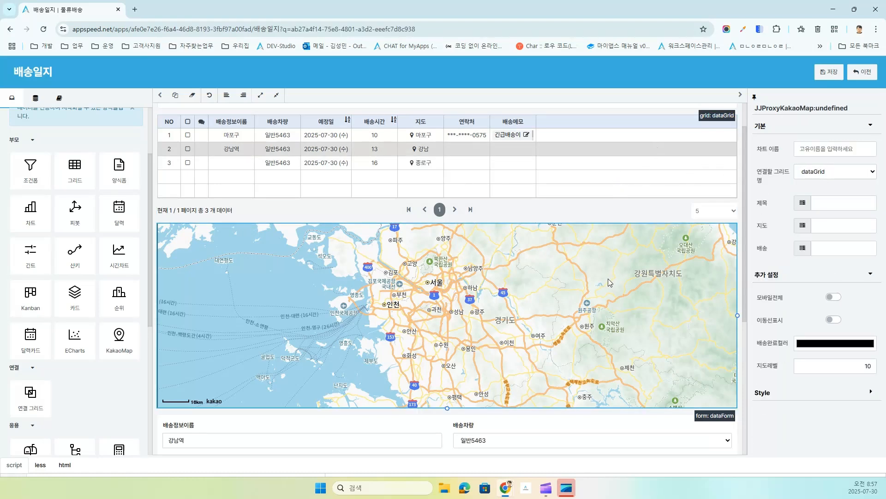
click(804, 203)
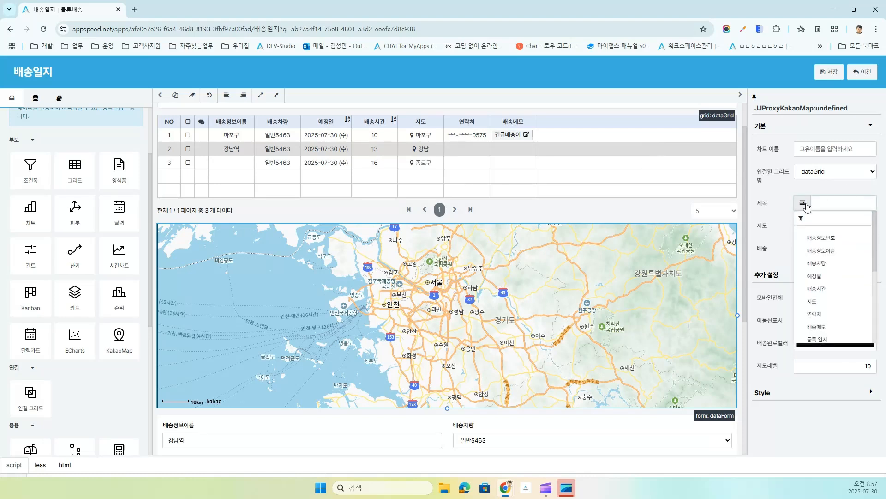
click(820, 253)
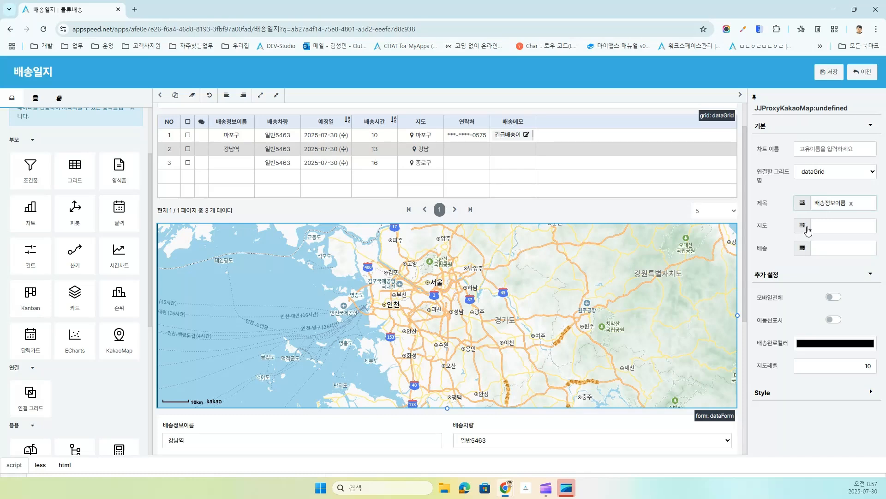
Step: Use the 지도 column as the marker location and save the form
click(807, 230)
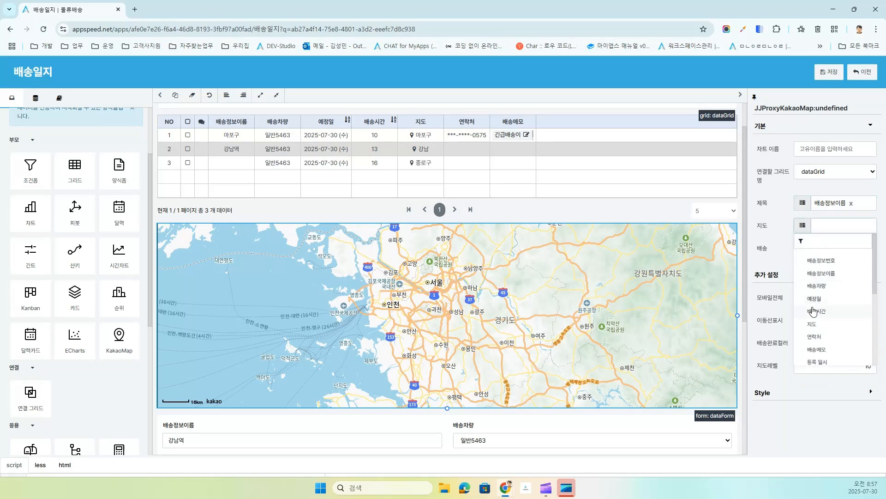
click(811, 327)
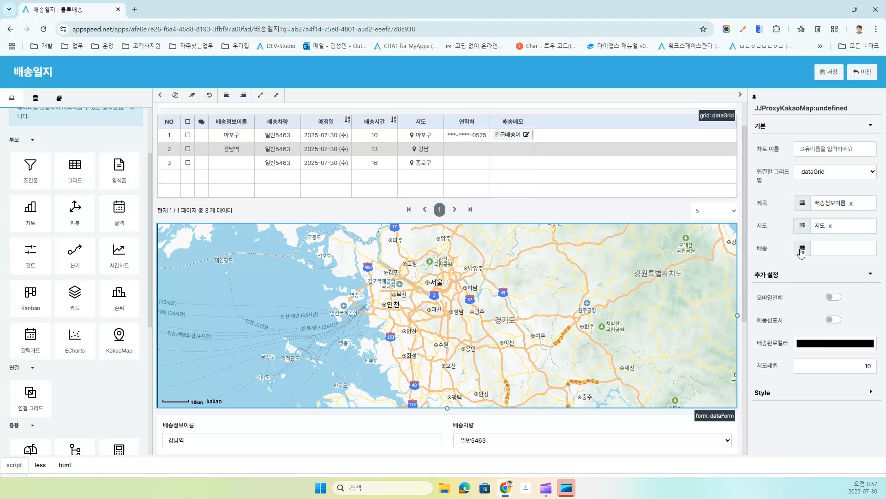
click(831, 74)
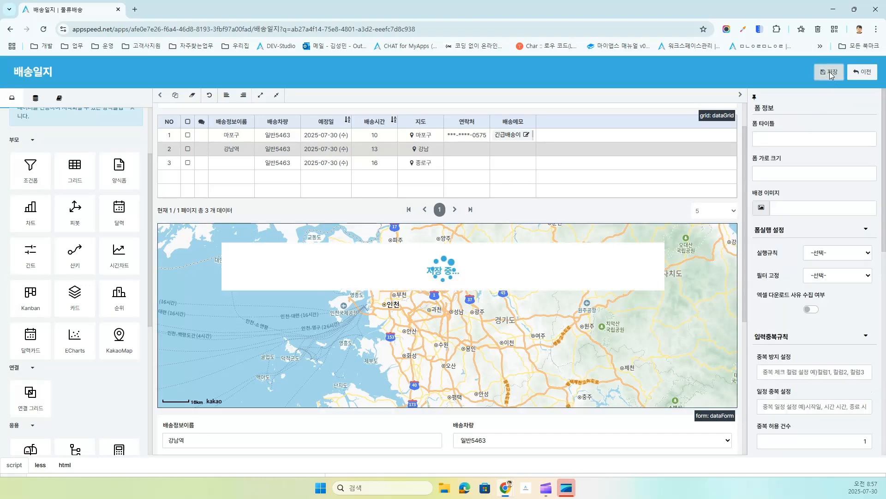
click(864, 73)
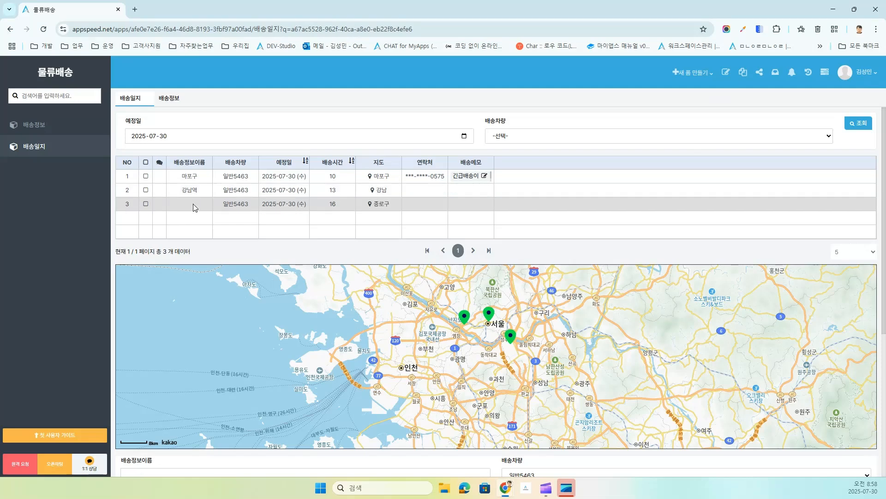
Step: Rename delivery row 3 to '종로 인출기10', save it, and refresh the 배송일지 list
click(37, 129)
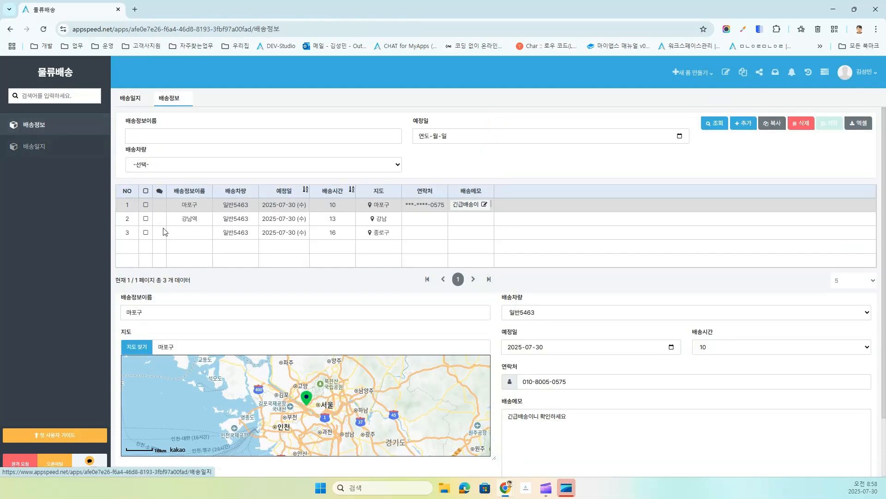
click(190, 235)
click(237, 309)
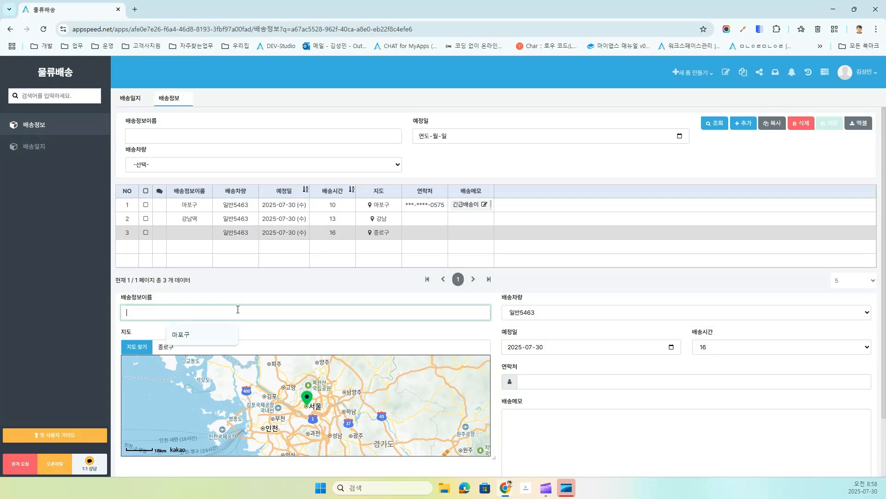
text(종로)
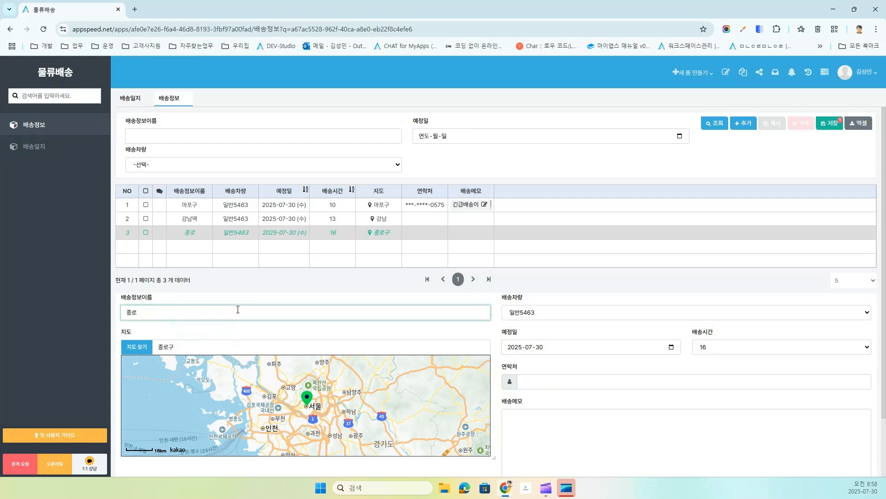
text( 인ㅊ)
text(출기)
text(10)
click(831, 125)
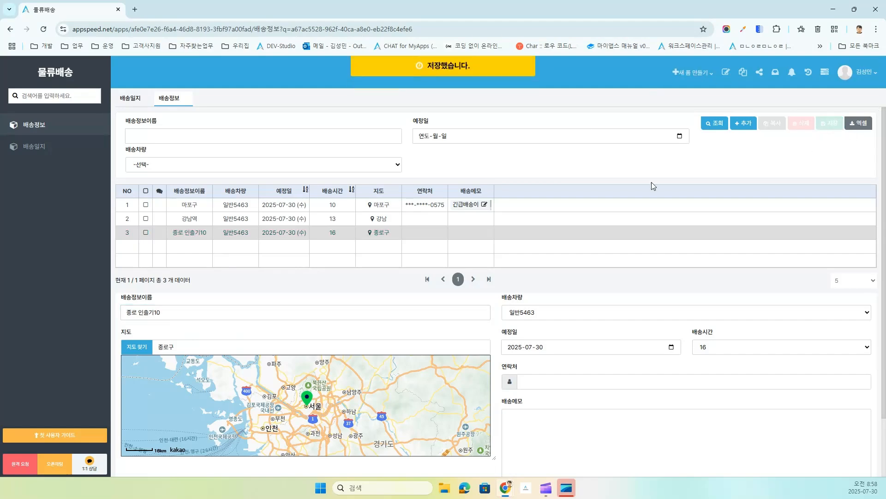
click(134, 93)
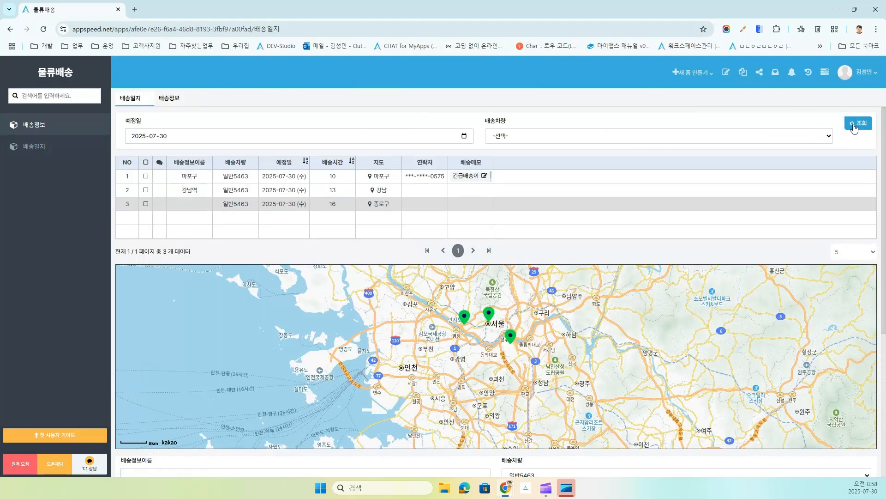
click(860, 126)
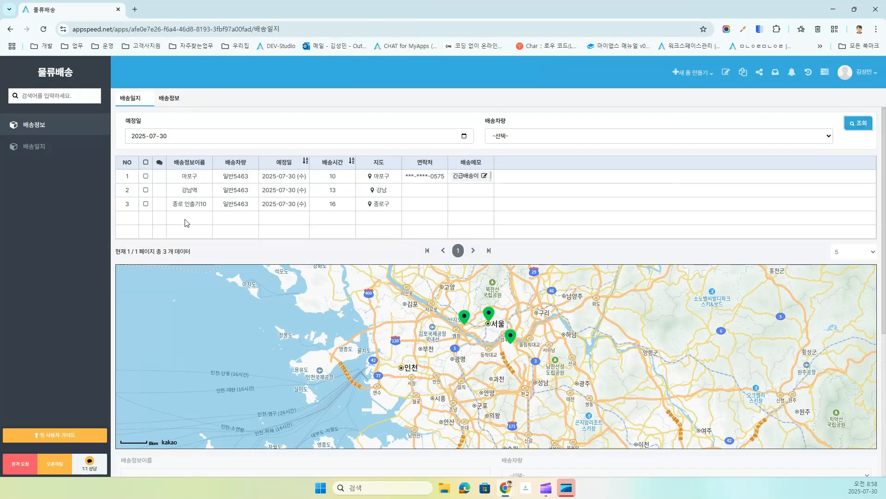
Step: Switch on 모바일전체 and 이동선표시 for the delivery map and save the 배송일지 design
click(726, 73)
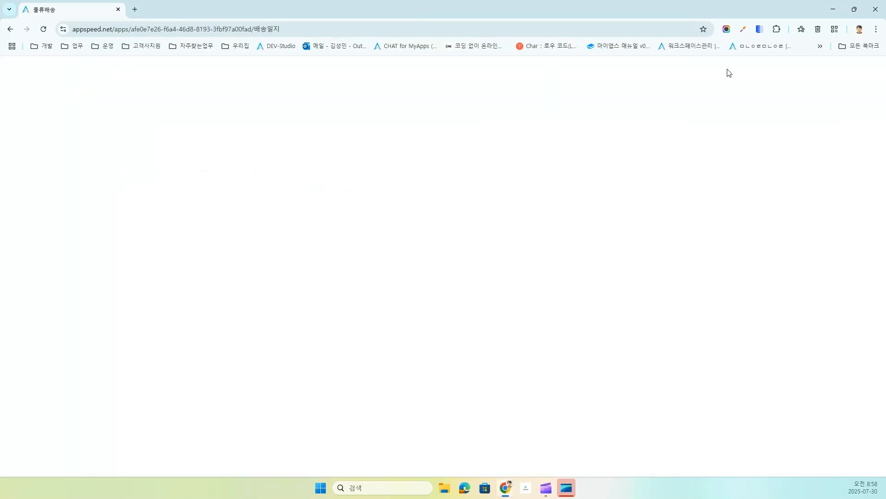
scroll(619, 347, down, 2)
click(558, 252)
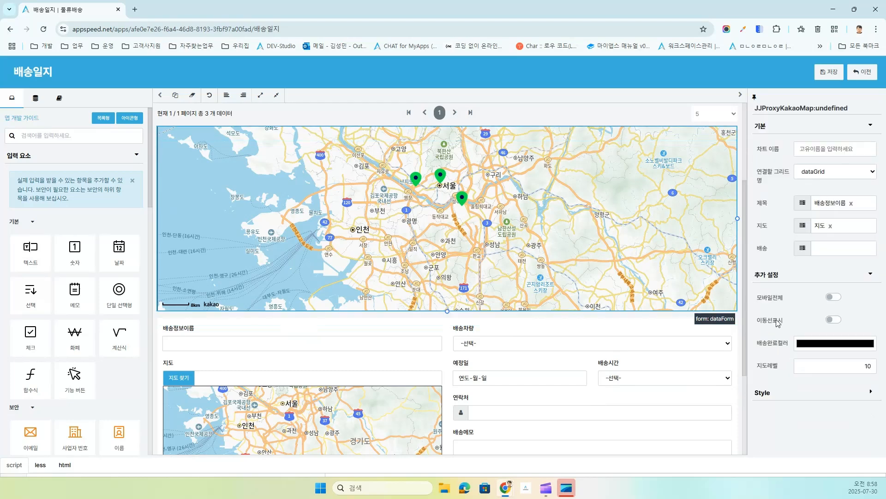
click(834, 297)
click(835, 320)
click(860, 366)
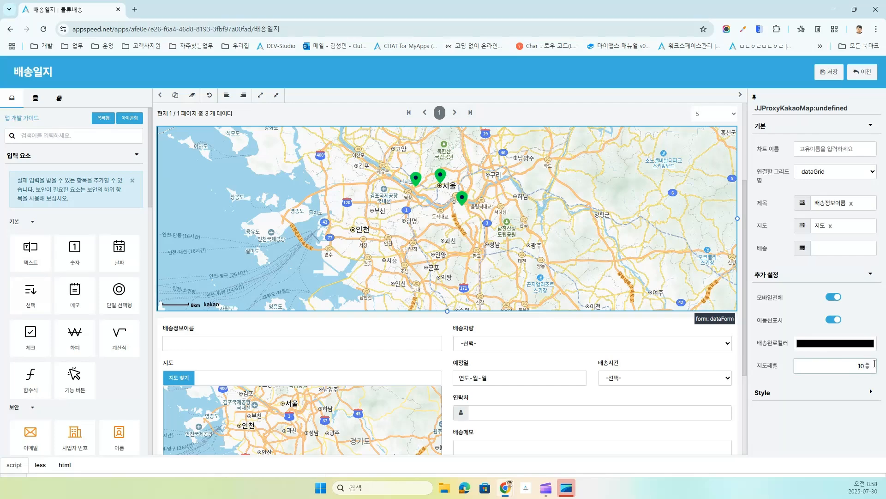
click(829, 71)
click(831, 74)
click(858, 73)
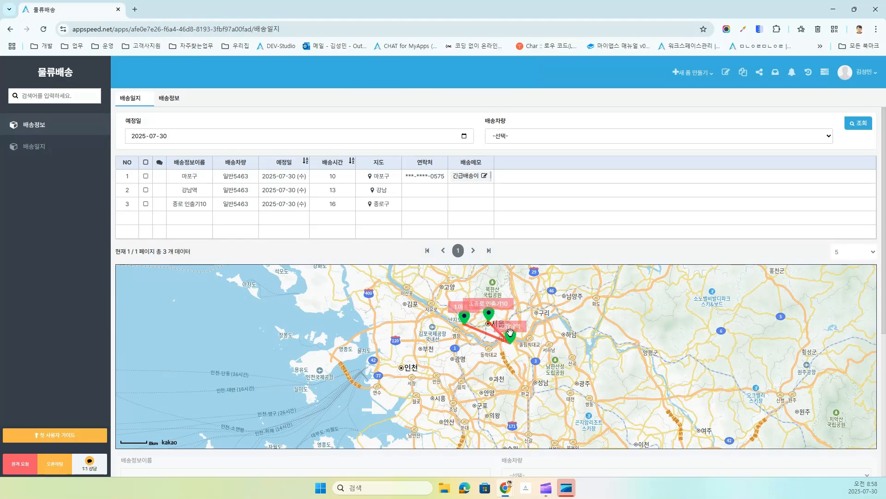
scroll(493, 322, up, 2)
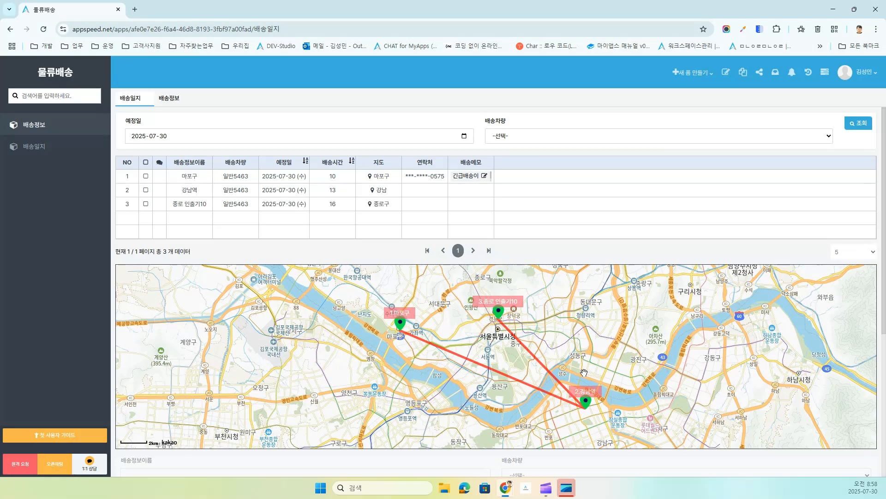
scroll(584, 372, down, 2)
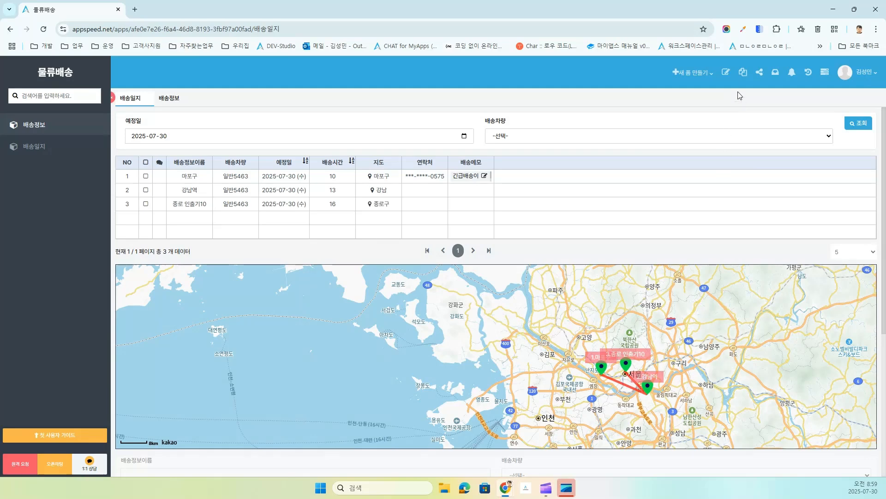
Step: Set the delivery detail form to 팝업 모드 with 팝업위치 right and save the design
click(725, 73)
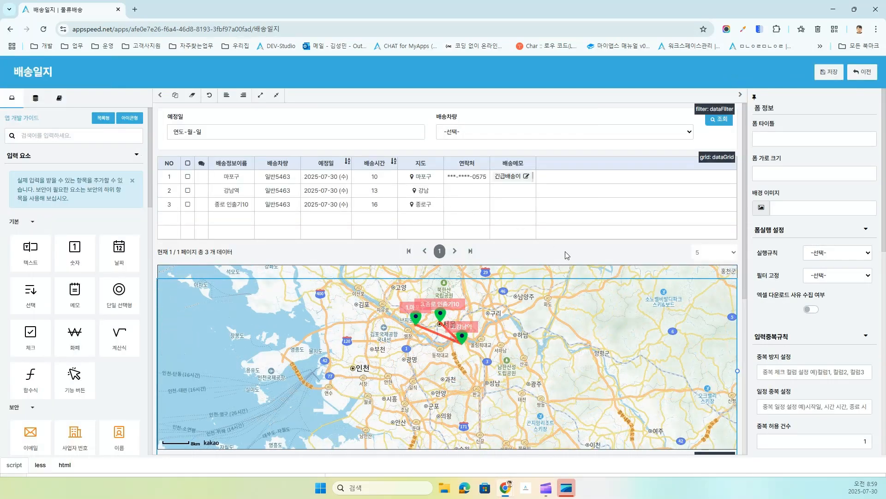
click(567, 255)
scroll(608, 386, down, 3)
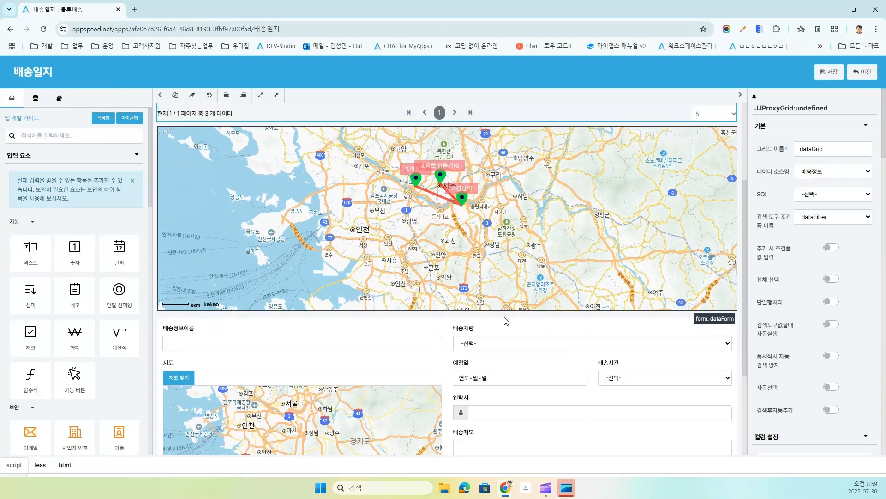
click(610, 328)
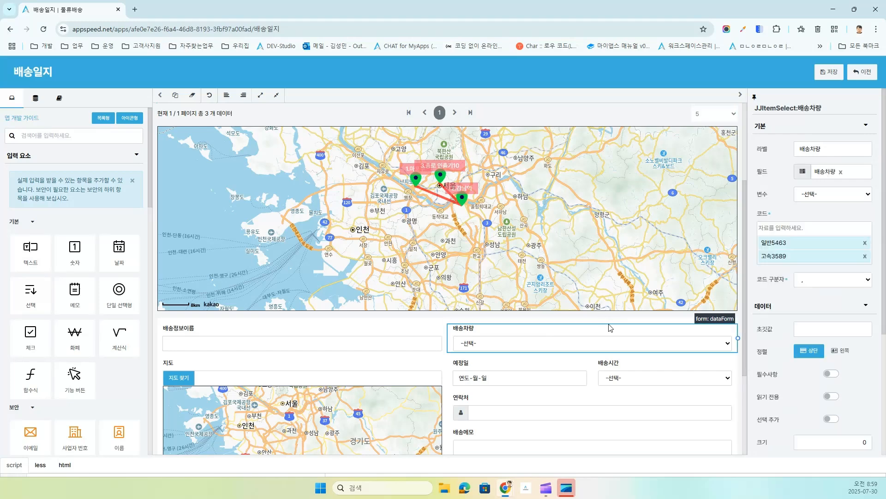
click(705, 320)
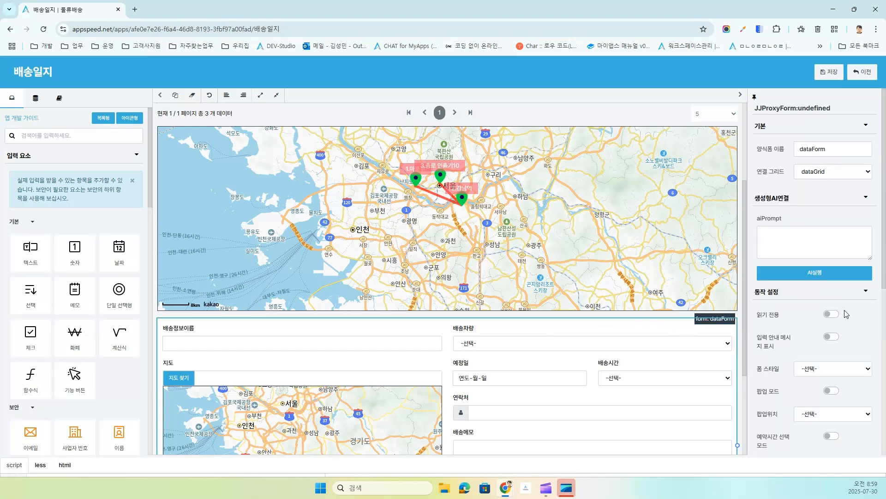
click(832, 391)
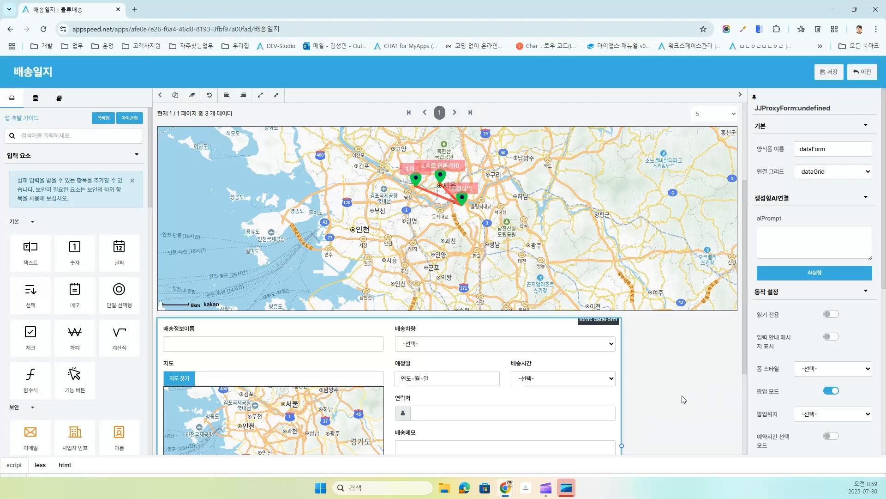
click(808, 419)
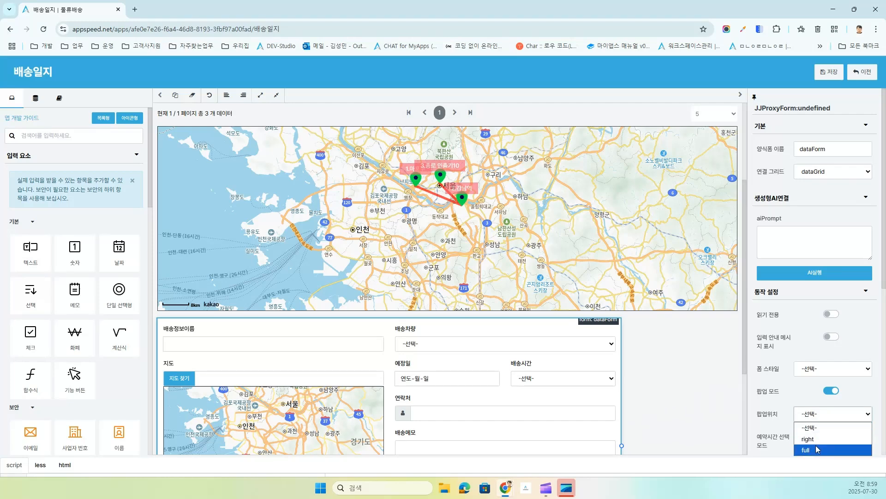
click(813, 438)
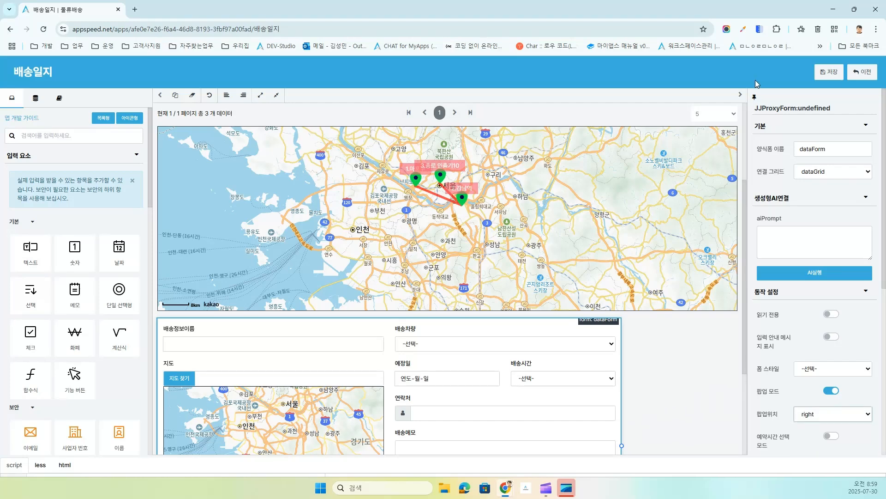
click(828, 72)
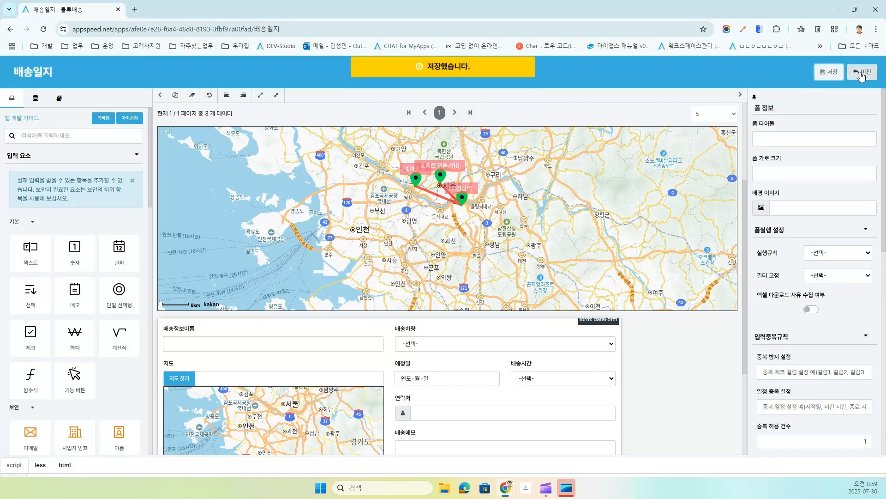
click(861, 73)
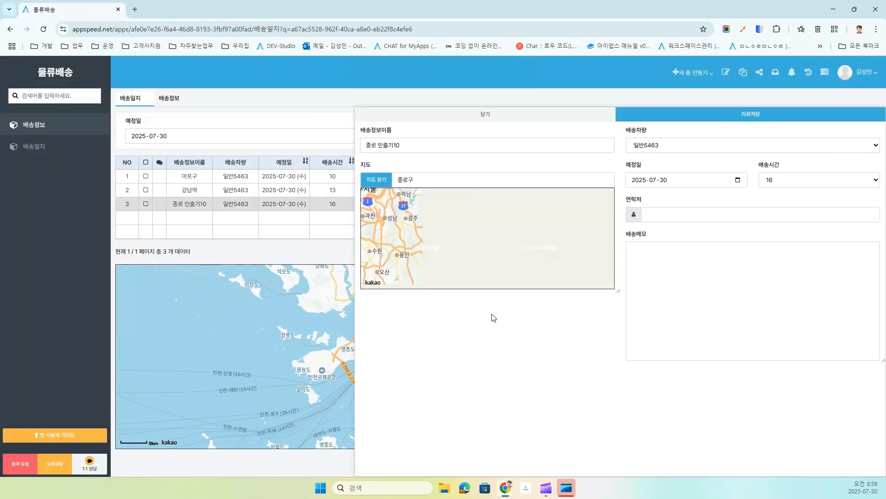
click(491, 315)
click(487, 114)
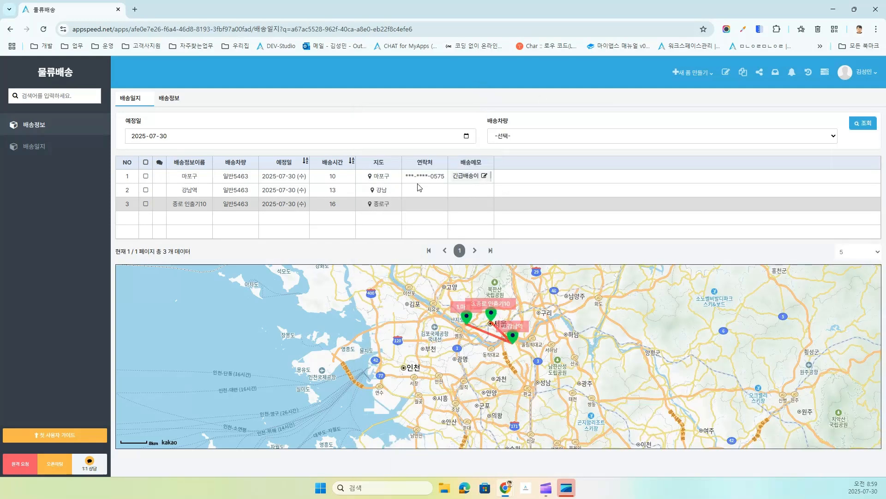
click(513, 337)
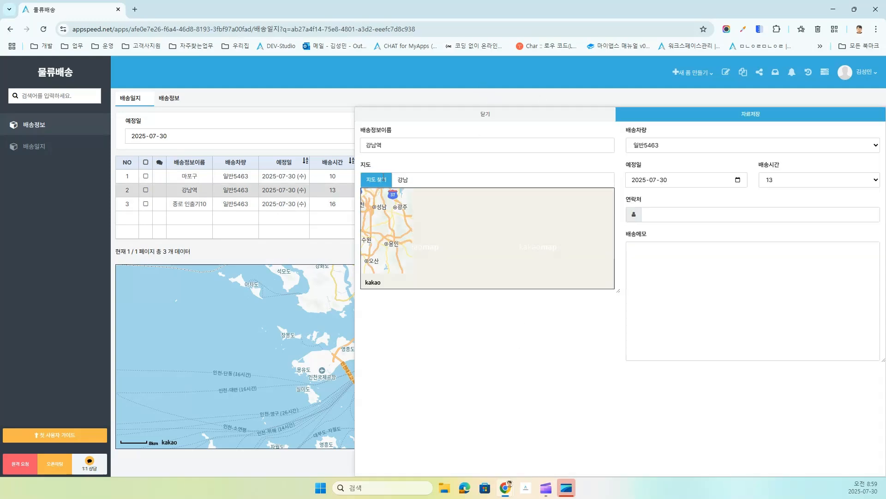
click(485, 115)
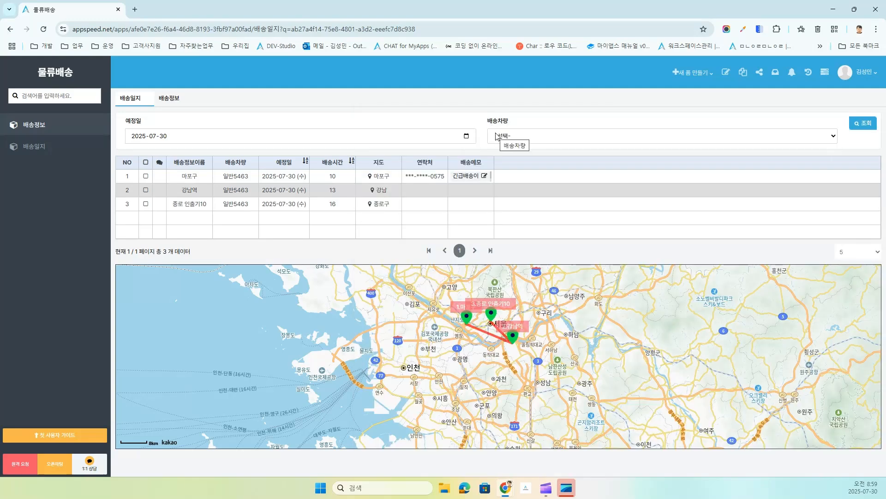
Step: Drag a 숨김 영역 from 영역 구성 above the delivery grid in the 배송일지 designer
click(723, 75)
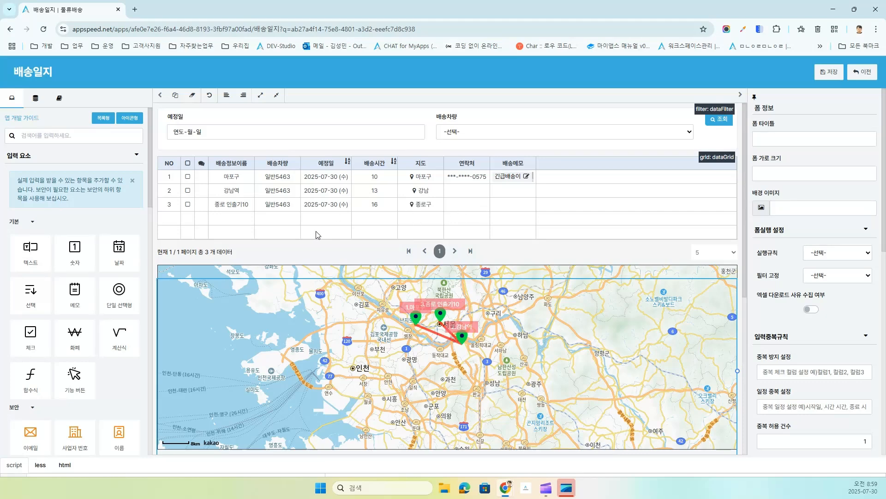
click(13, 157)
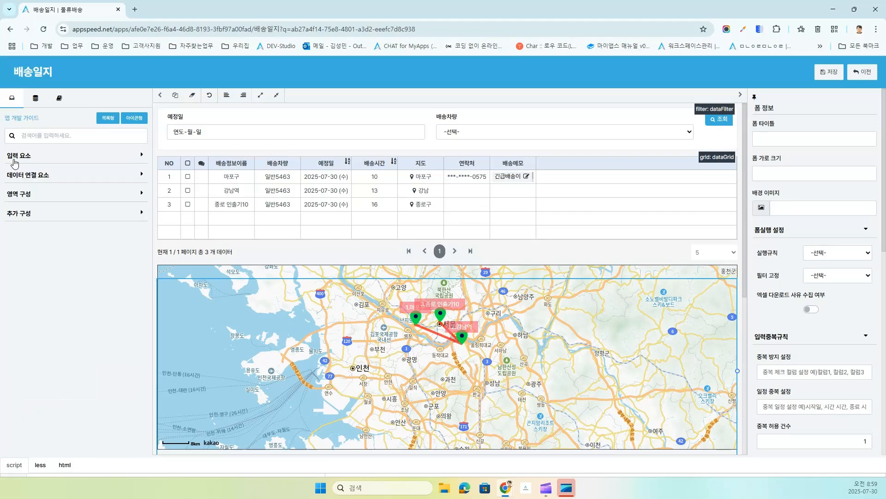
click(15, 195)
scroll(134, 408, down, 1)
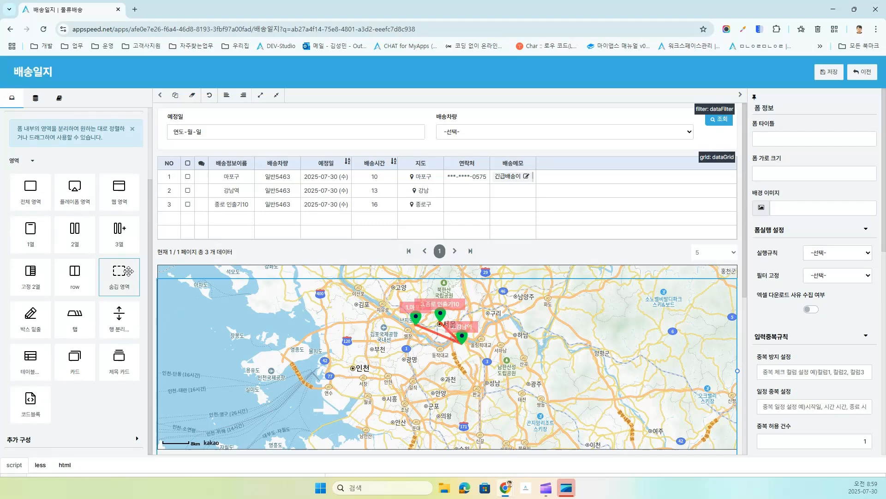
drag(120, 273, 233, 154)
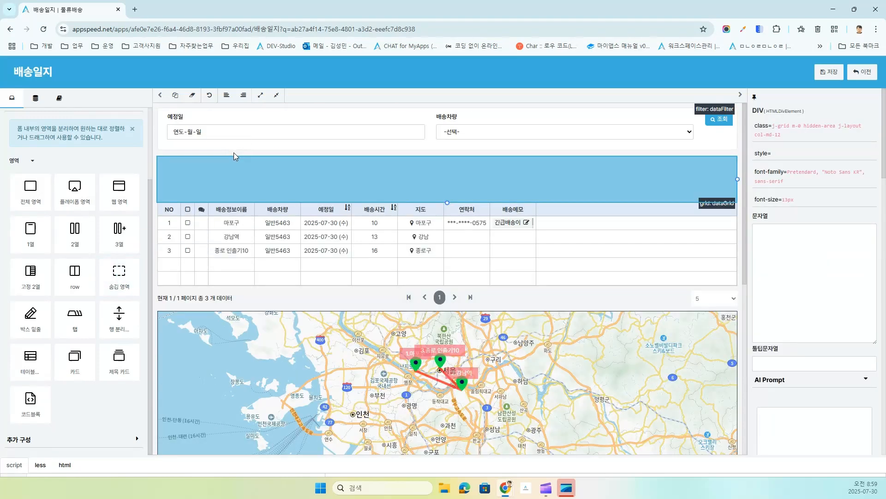
click(705, 206)
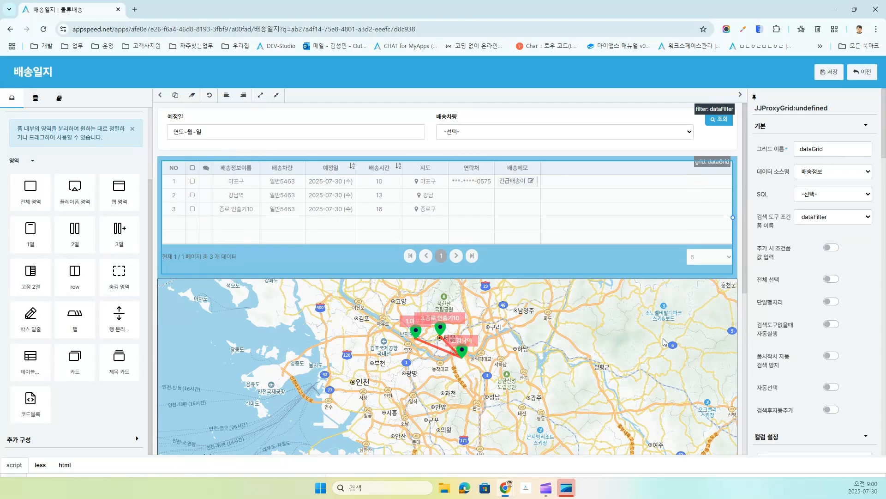
Step: Make the 배송정보이름 and 배송차량 fields read-only and delete the map from the form
scroll(663, 342, down, 6)
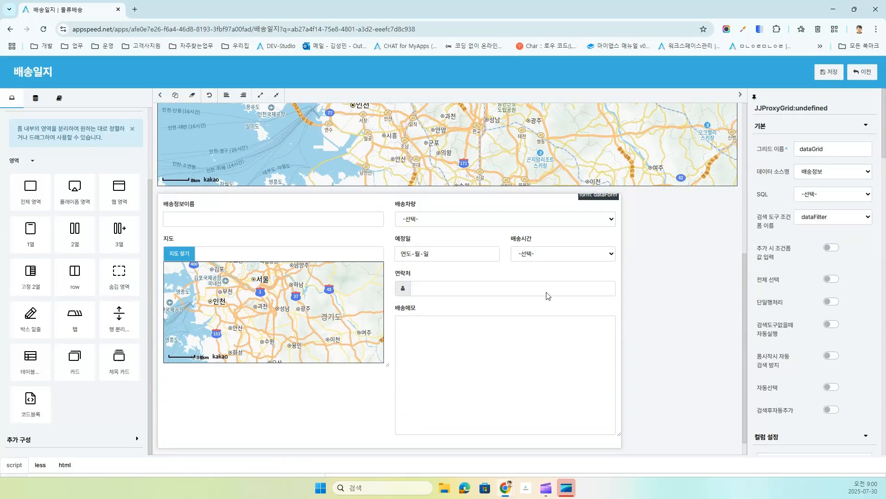
click(450, 204)
click(328, 220)
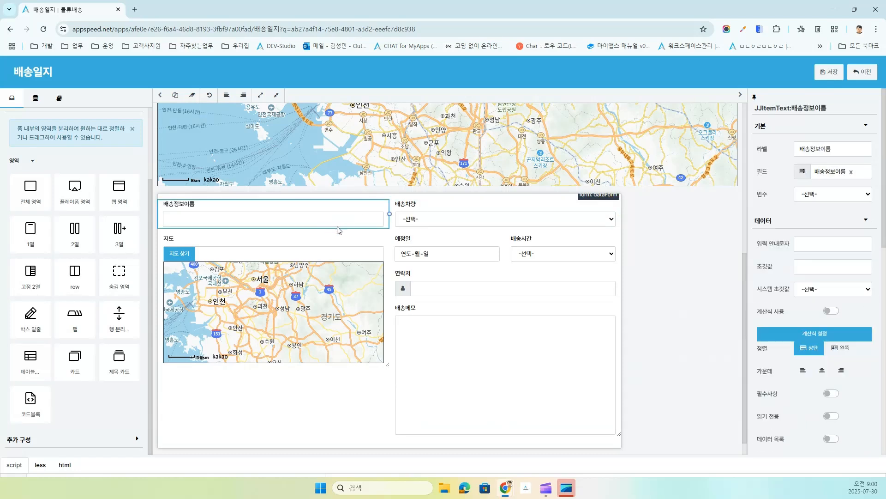
click(832, 416)
click(458, 221)
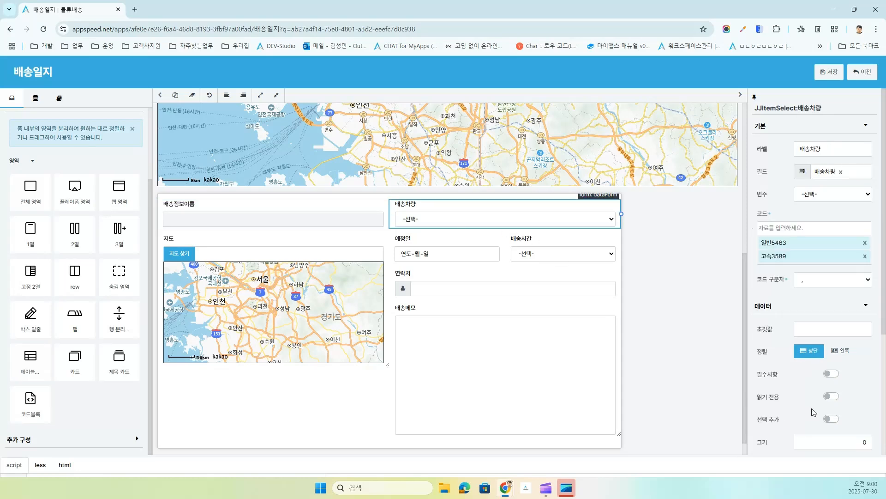
click(831, 397)
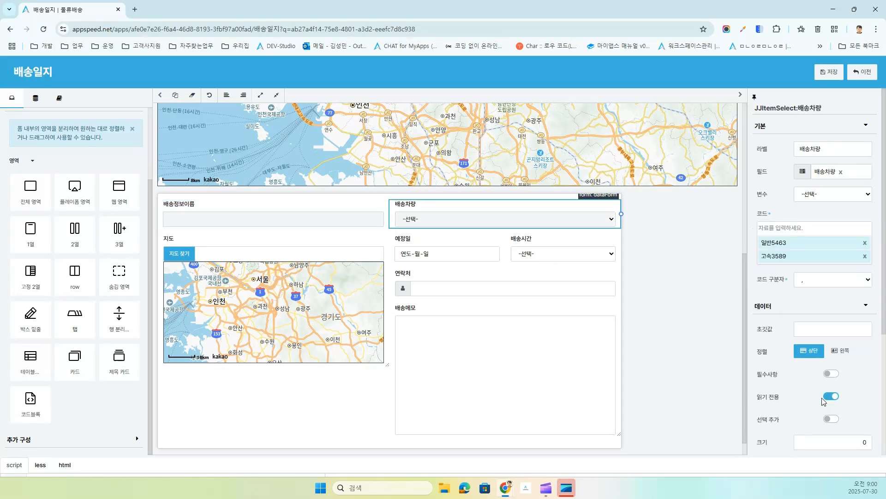
click(267, 289)
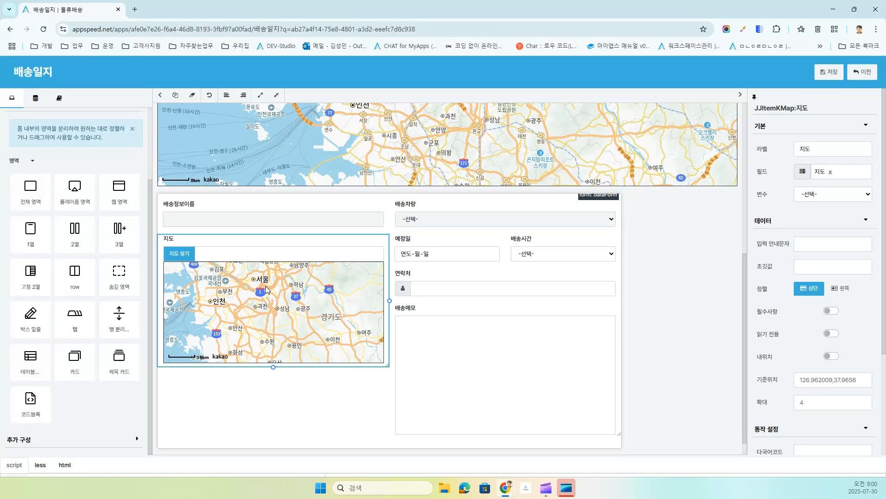
key(Delete)
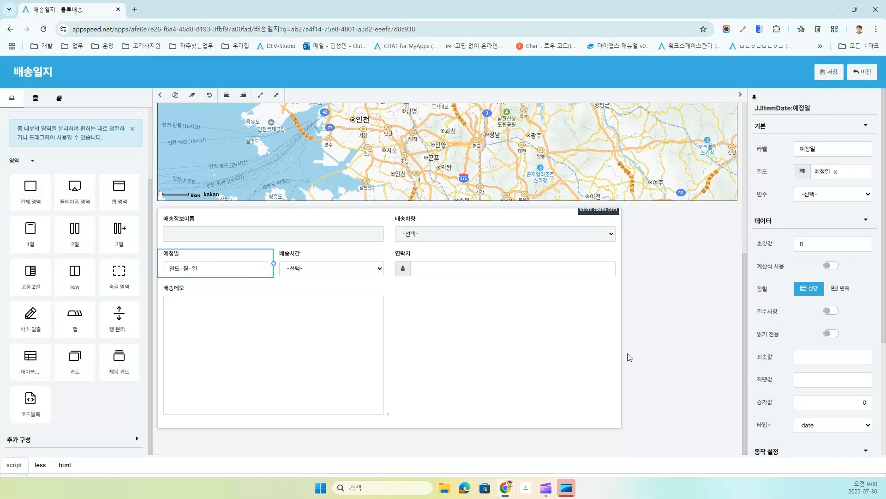
Step: Make the 예정일 and 연락처 fields read-only, leaving 예정일 not required
click(831, 313)
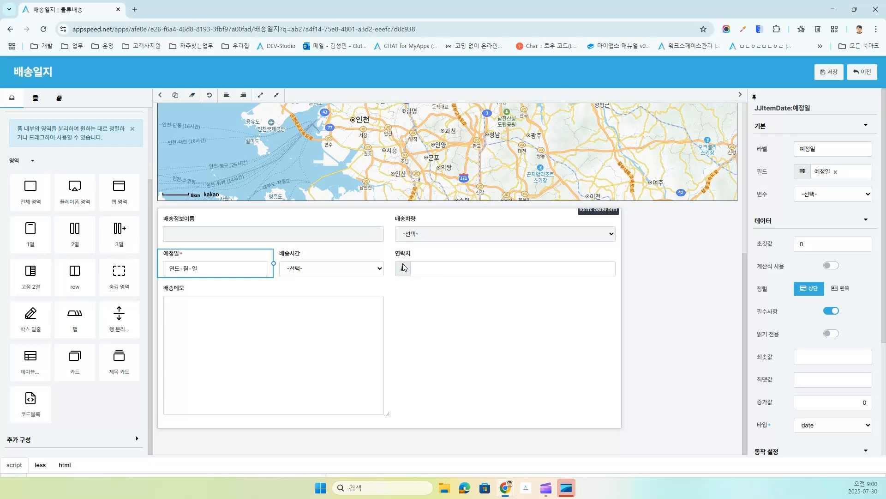
click(832, 314)
click(832, 334)
click(318, 270)
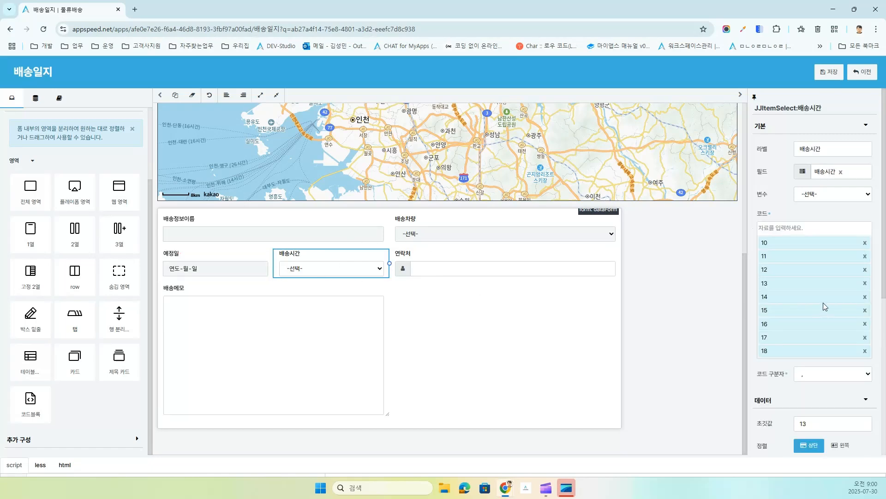
scroll(806, 379, down, 3)
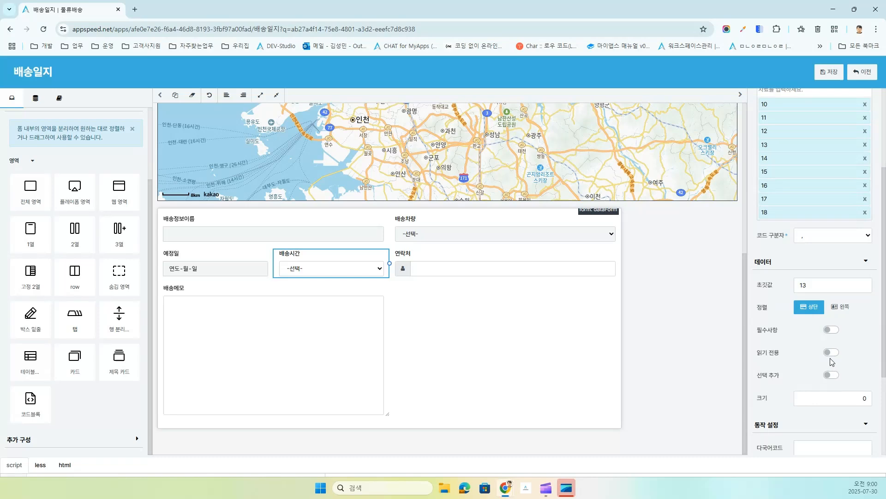
click(511, 273)
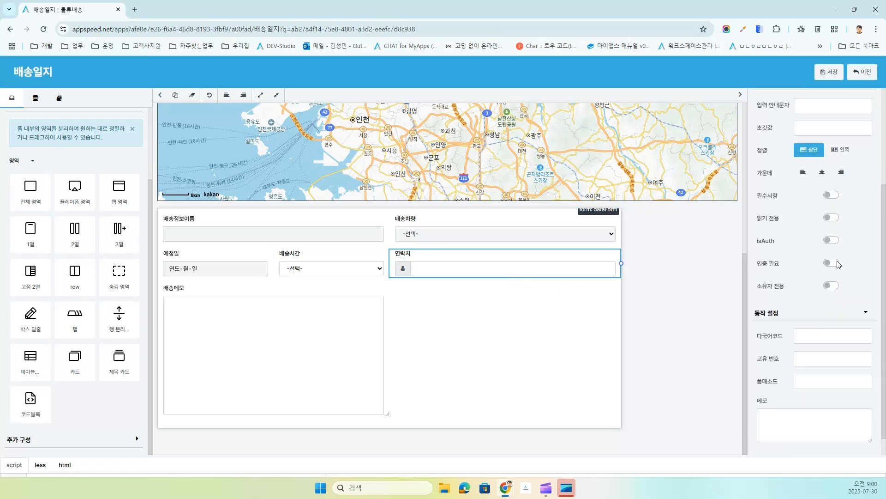
click(832, 219)
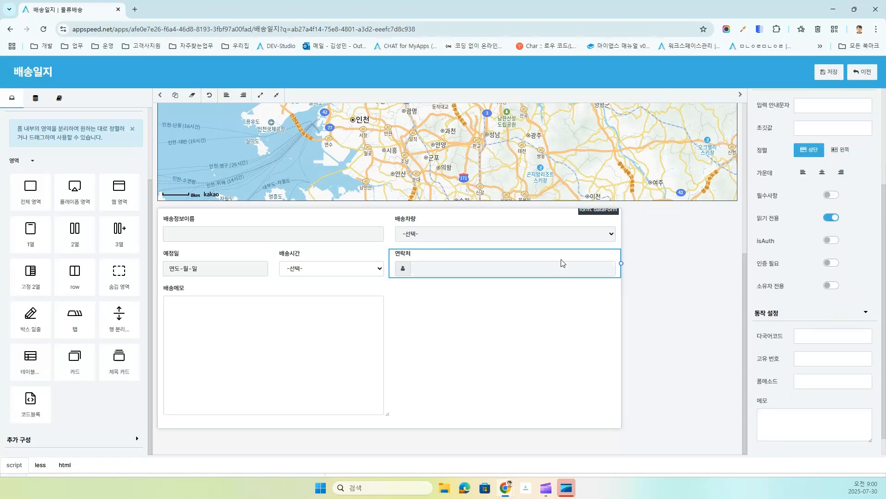
Step: Make 배송시간 and the 배송메모 memo read-only, then save the form design and exit
click(349, 269)
scroll(780, 406, down, 3)
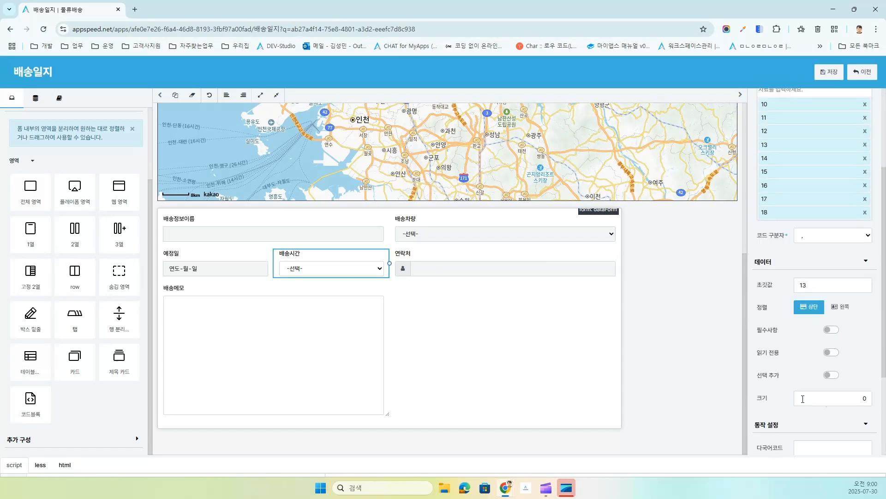
click(831, 353)
click(297, 333)
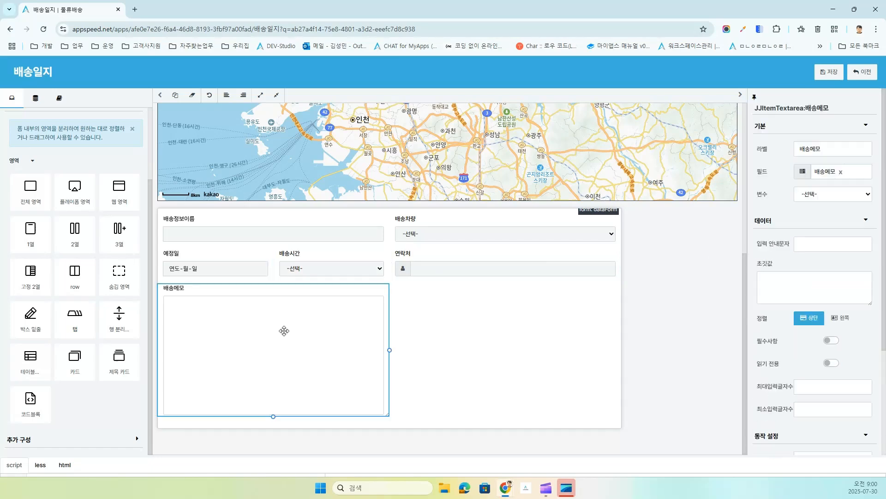
click(831, 364)
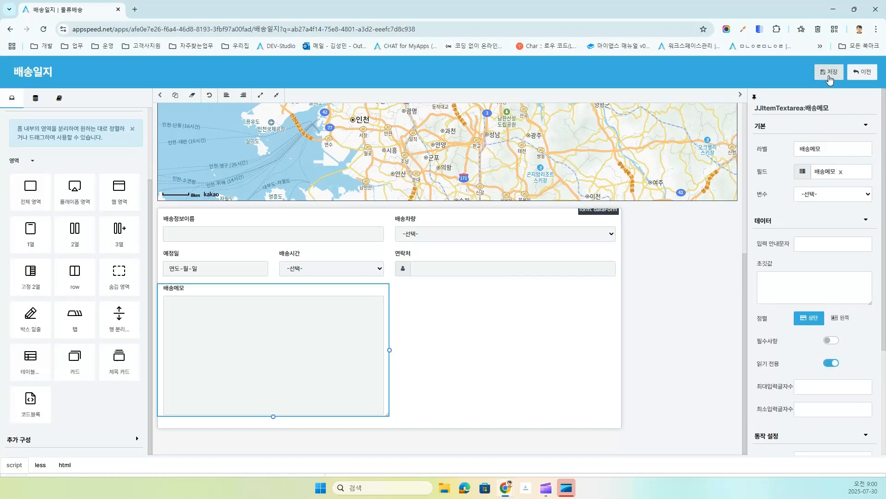
click(830, 72)
click(870, 77)
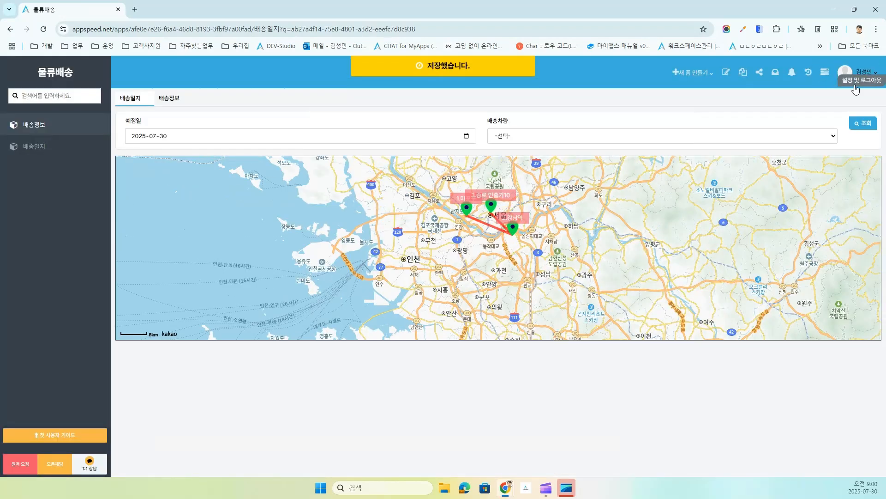
Step: Open the 종로 인출기10 stop's read-only detail popup from the map, then close it
click(492, 205)
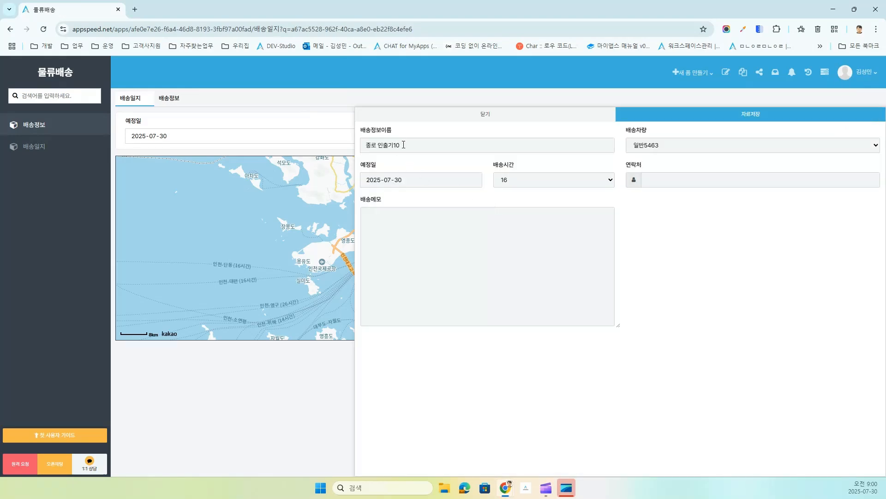
click(491, 115)
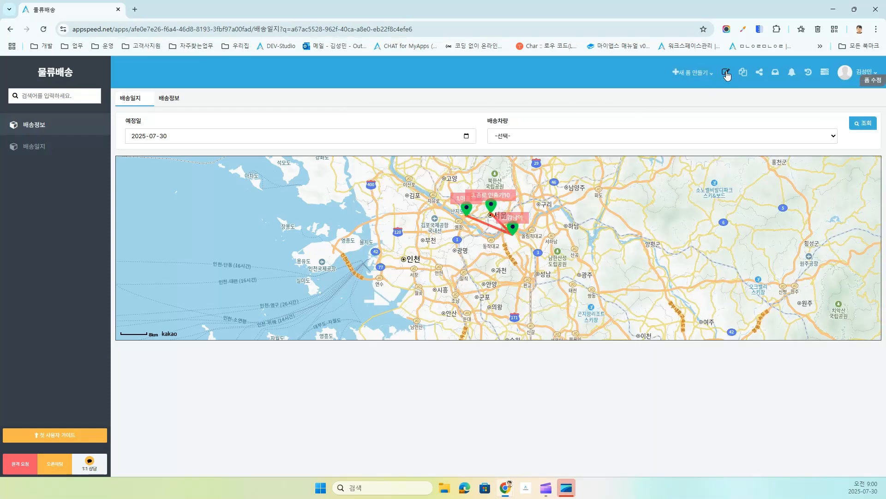
Step: Shrink the browser window to phone width and collapse the sidebar
click(853, 14)
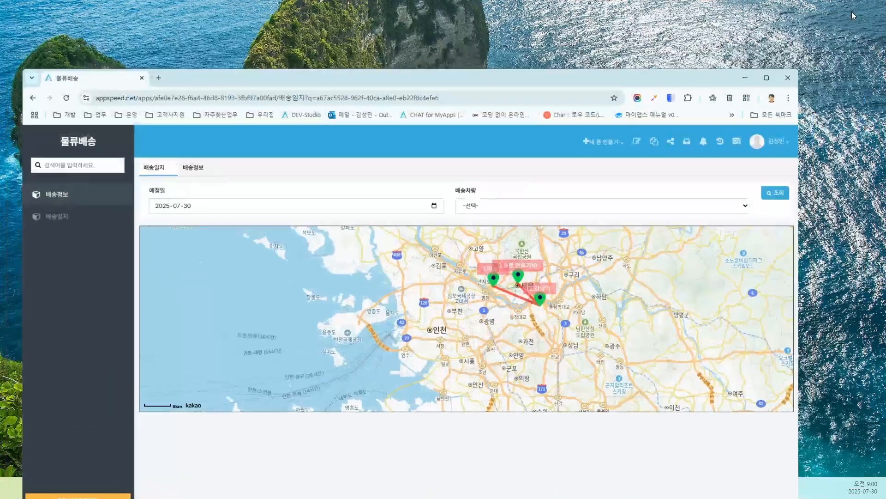
drag(793, 133, 258, 166)
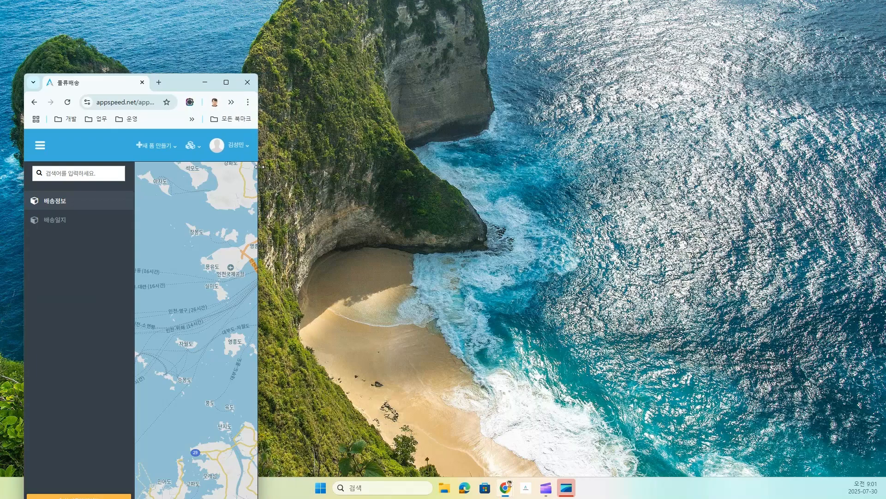
click(40, 145)
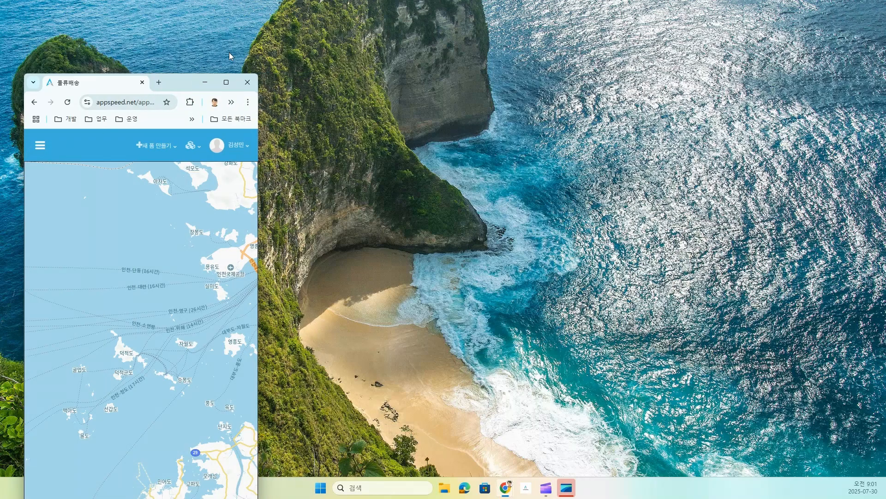
drag(187, 74, 201, 48)
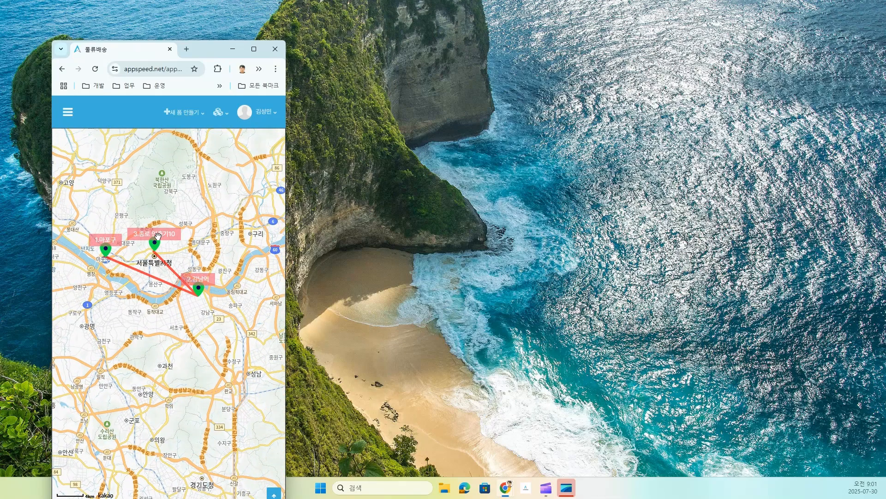
Step: Open the 종로 인출기10 stop's detail form, return to the map, and reload the page
click(156, 245)
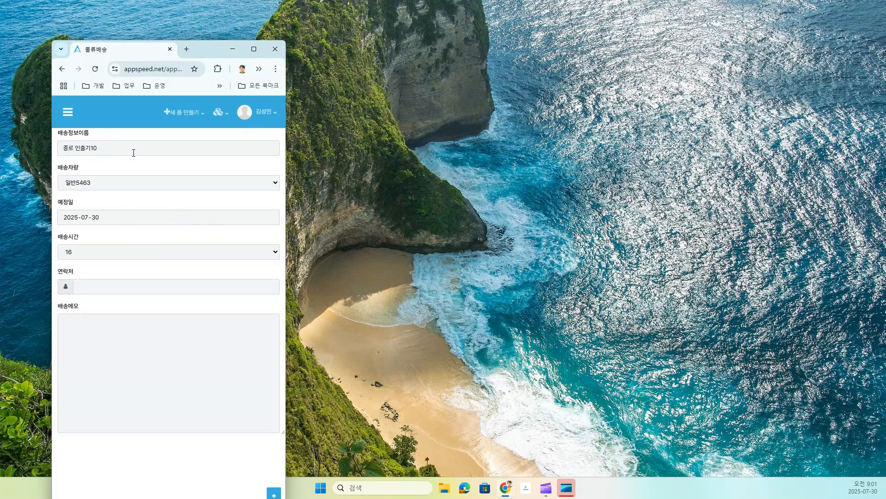
drag(200, 52, 213, 26)
click(74, 43)
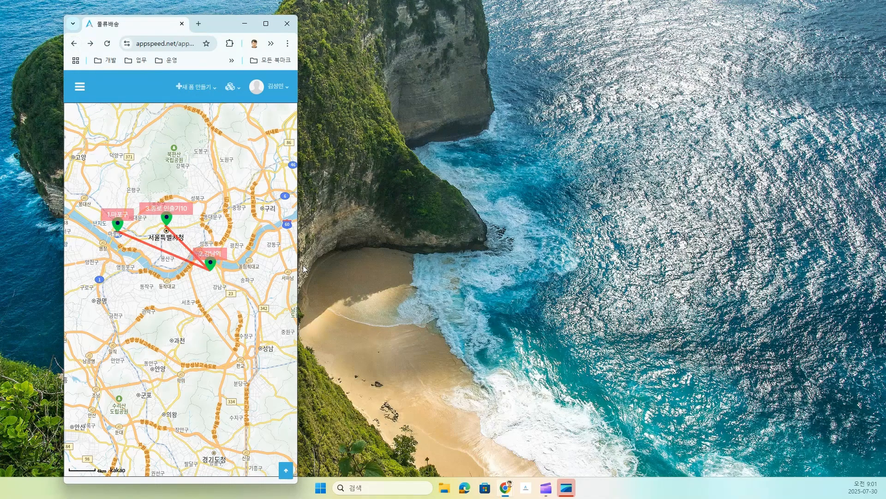
drag(297, 265, 228, 260)
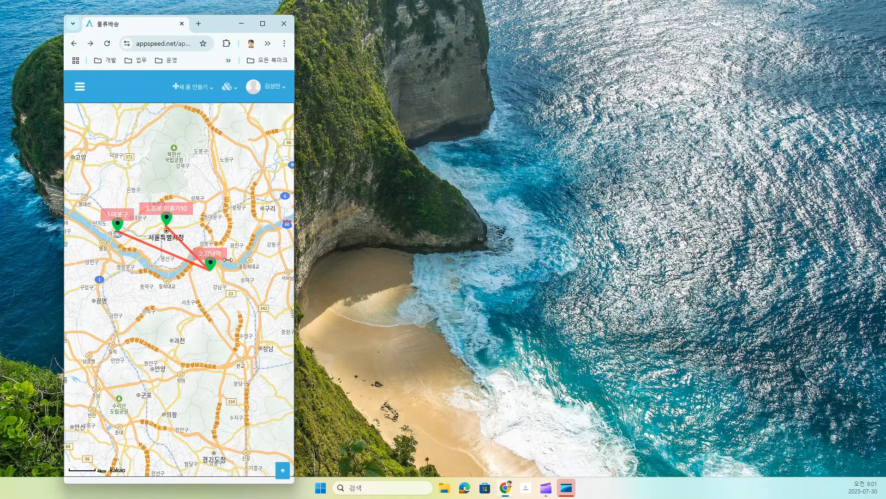
click(106, 44)
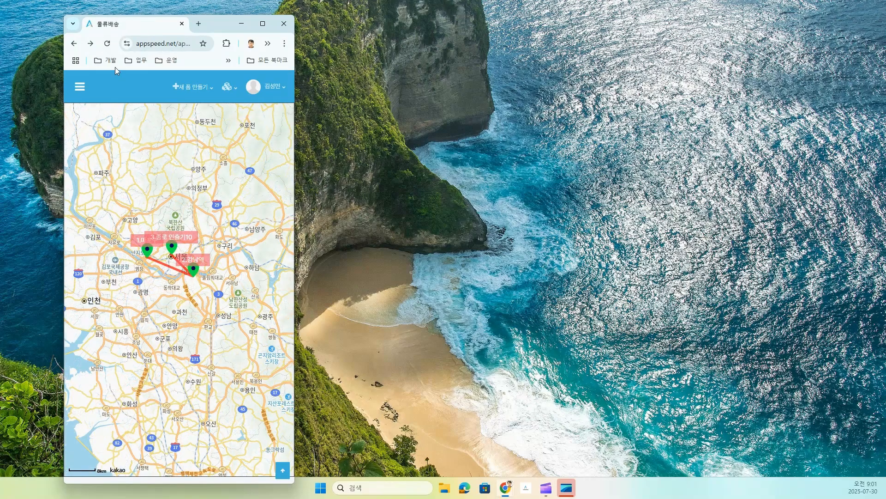
Step: Open and close the 강남역 and 마포구 stops' forms, then widen back to desktop width
click(194, 263)
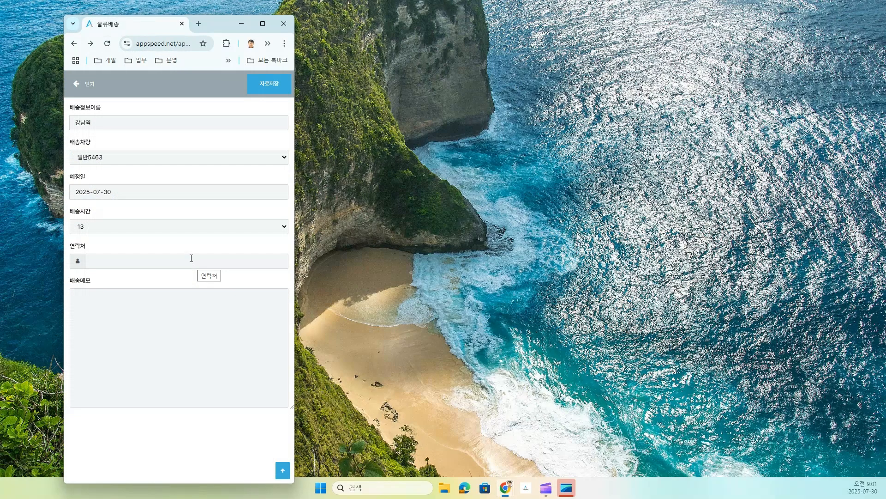
click(77, 85)
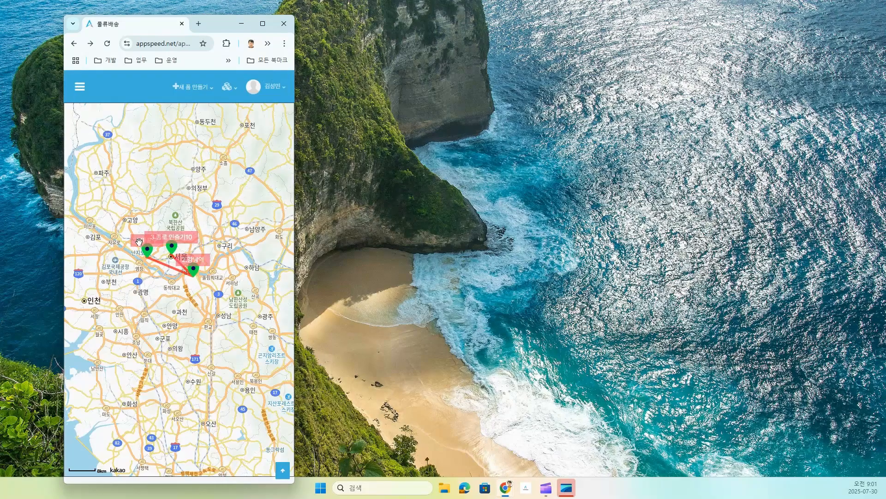
click(148, 251)
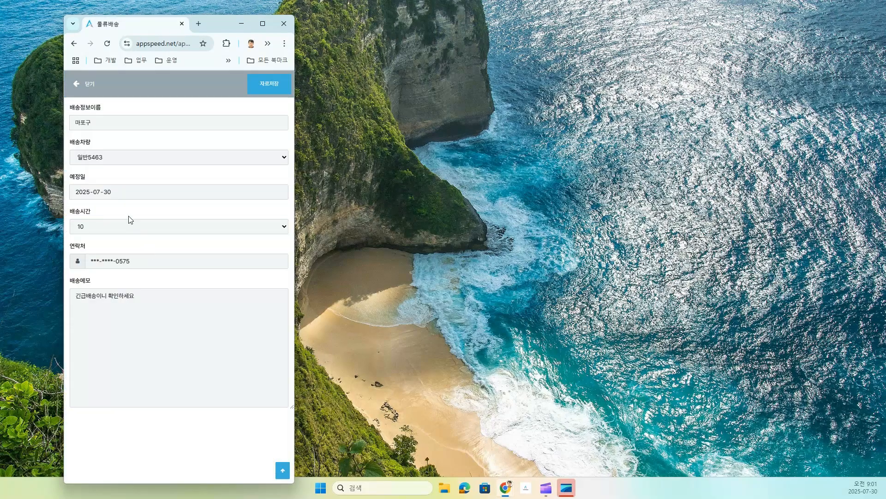
click(82, 86)
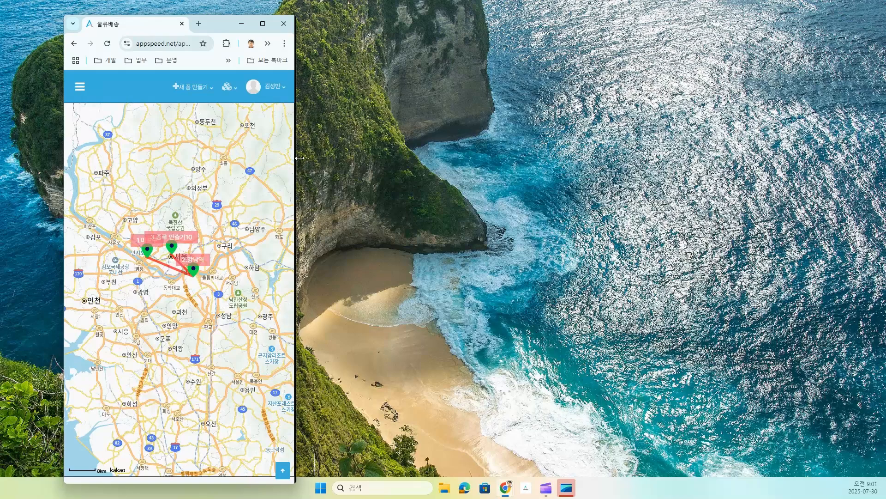
drag(294, 158, 681, 169)
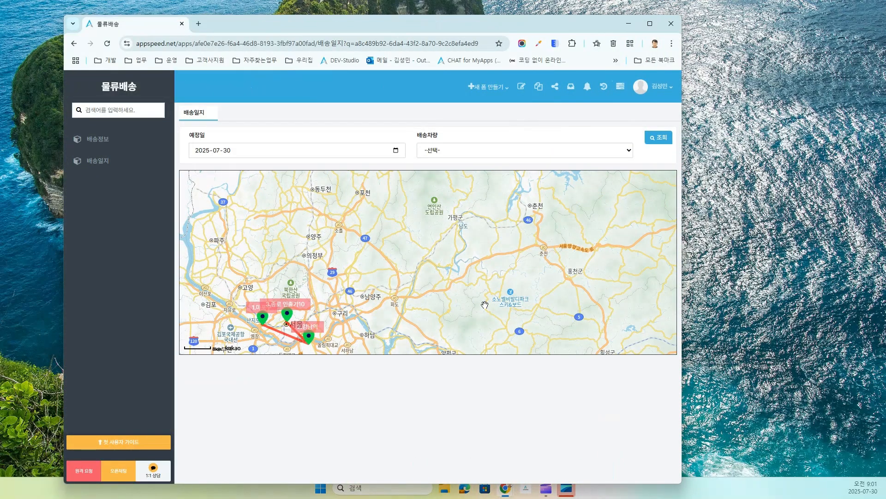
Step: Open the 종로 인출기10 marker's side popup at desktop width and close it with 닫기
click(288, 318)
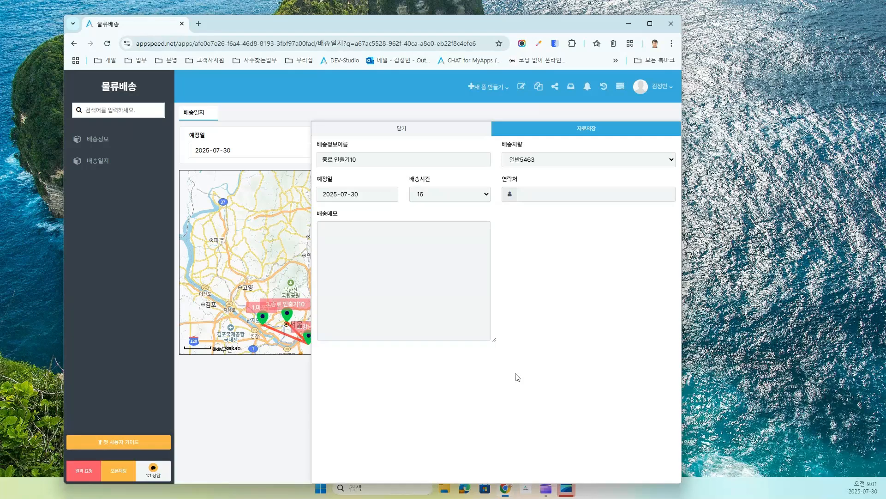
click(400, 134)
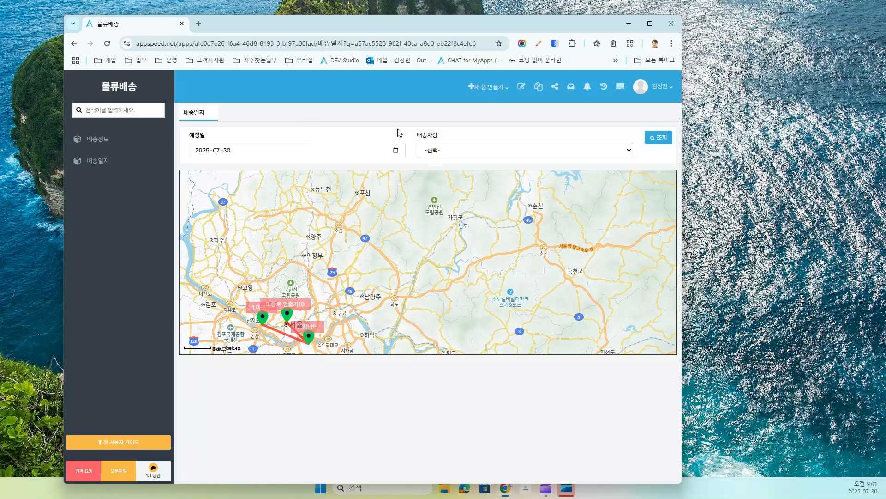
Step: Reopen the 배송일지 form for editing and maximize the browser window
click(520, 87)
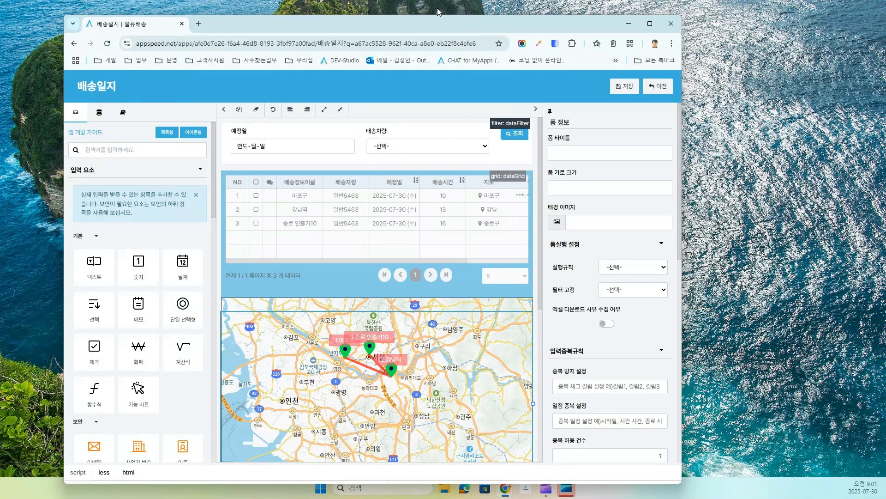
drag(422, 21, 412, 8)
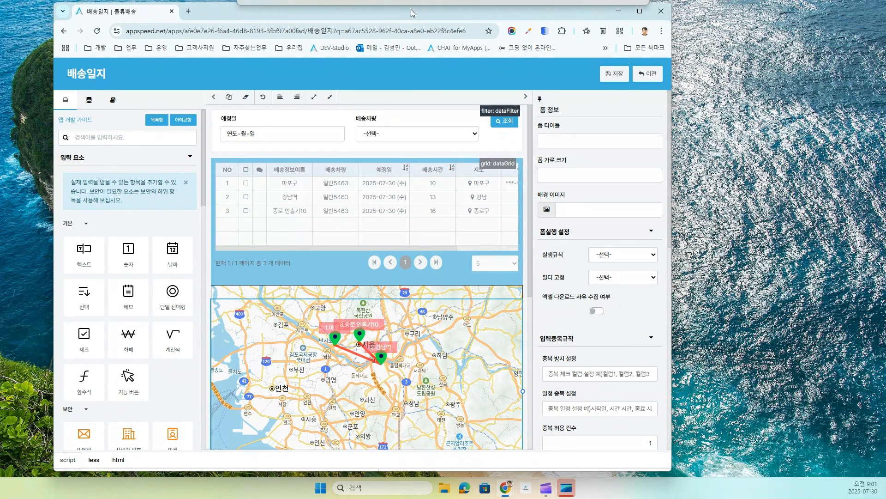
drag(672, 472, 871, 474)
click(839, 11)
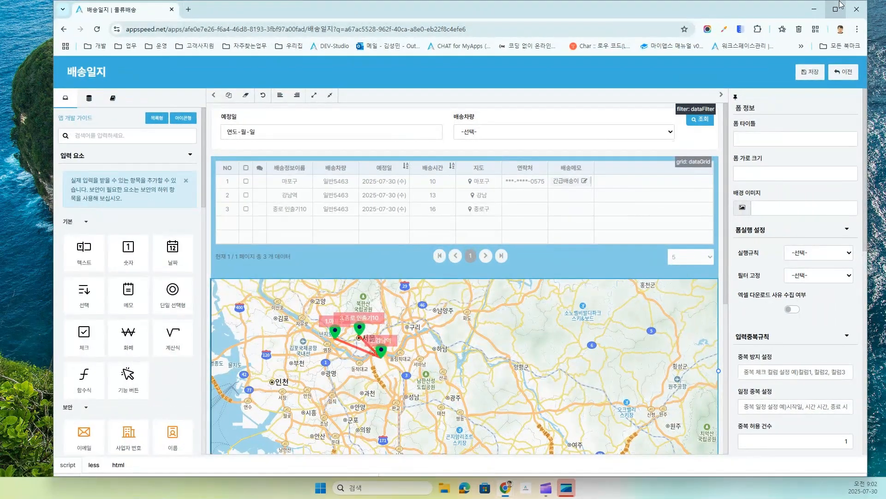
Step: Scroll down to the data form and expand the 영역 구성 and 추가 구성 palette groups
scroll(566, 304, down, 6)
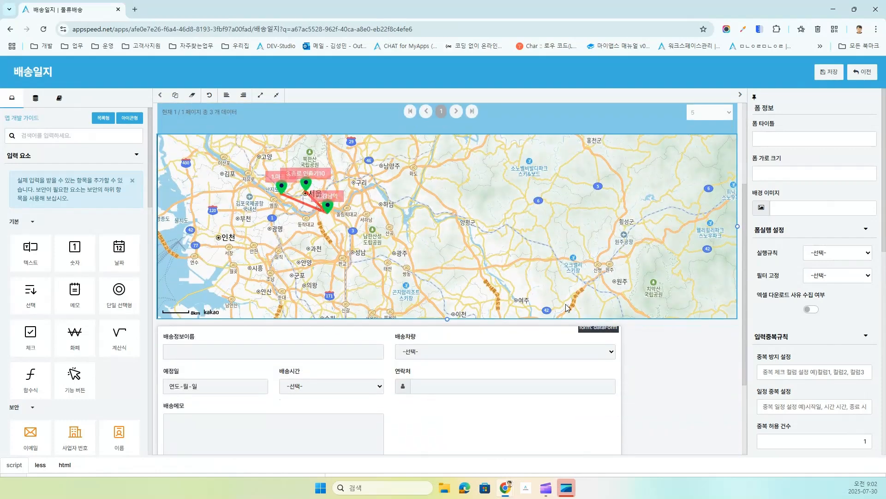
scroll(68, 284, down, 6)
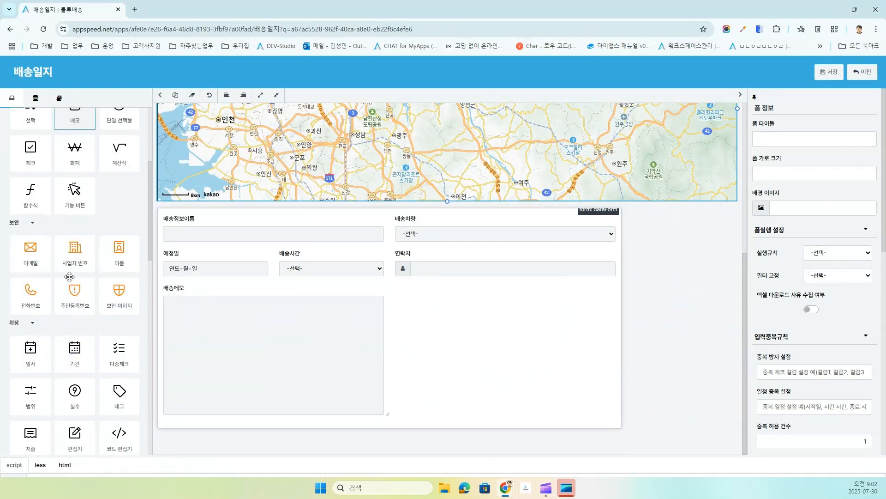
scroll(69, 300, down, 8)
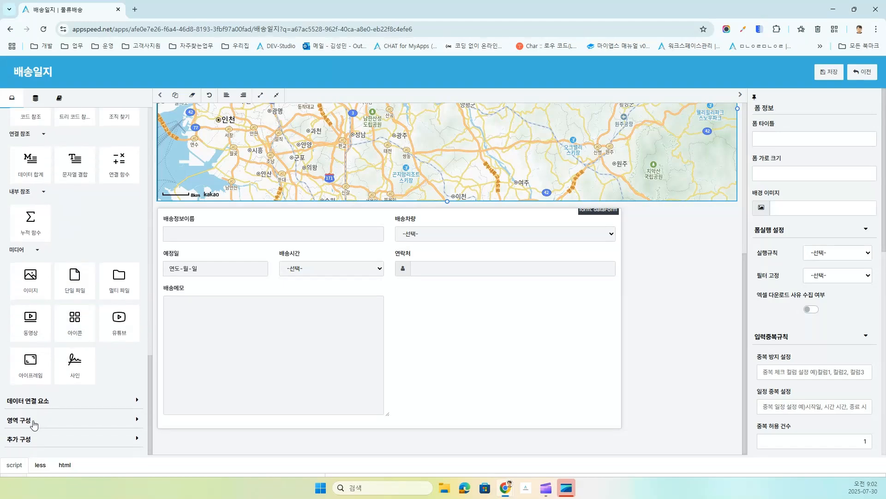
click(35, 424)
scroll(51, 401, down, 5)
scroll(57, 376, down, 2)
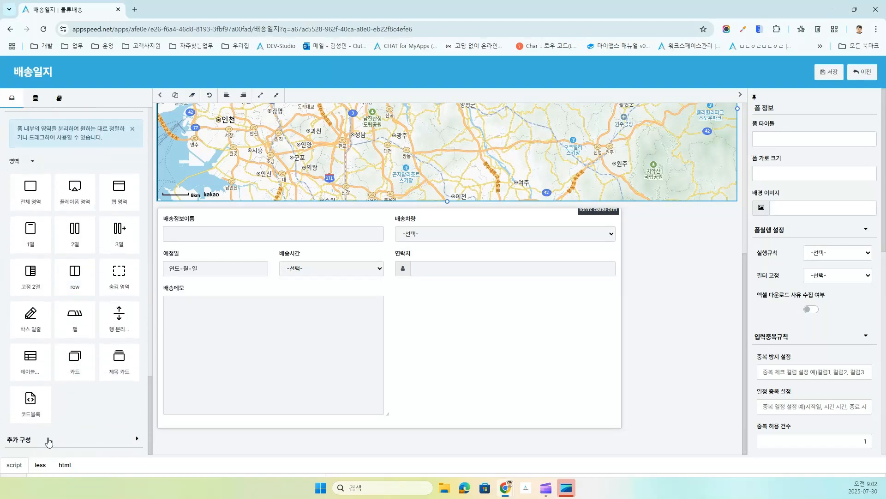
click(39, 442)
scroll(69, 429, down, 5)
scroll(70, 428, down, 5)
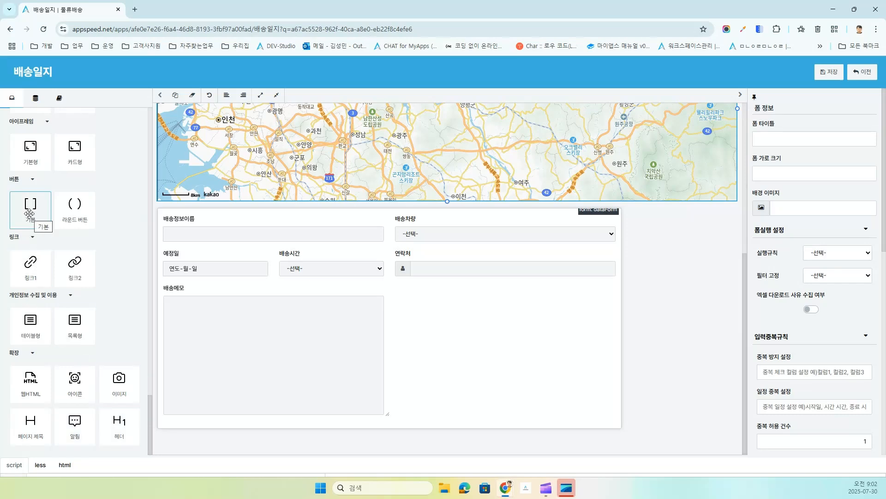
Step: Add a 라운드 버튼 to the form and change its label from 'Primary' to 배송완료
drag(73, 215, 409, 366)
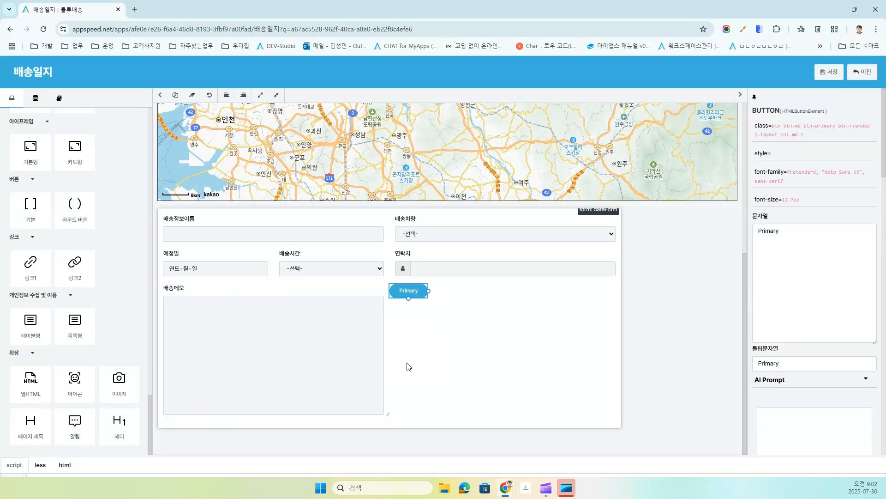
drag(781, 232, 666, 244)
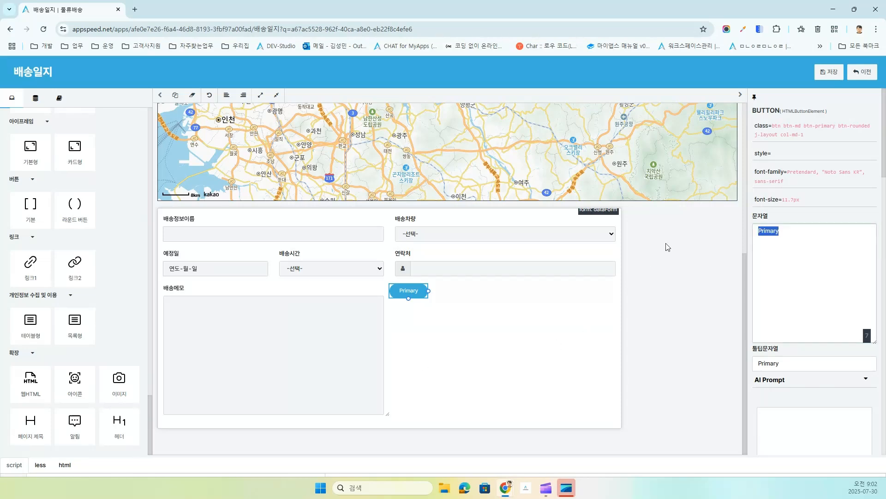
text(t)
key(BackSpace)
text(ㅅㅐ송완료)
Step: Add a 1열 one-column row below the 배송메모 field
scroll(92, 312, up, 9)
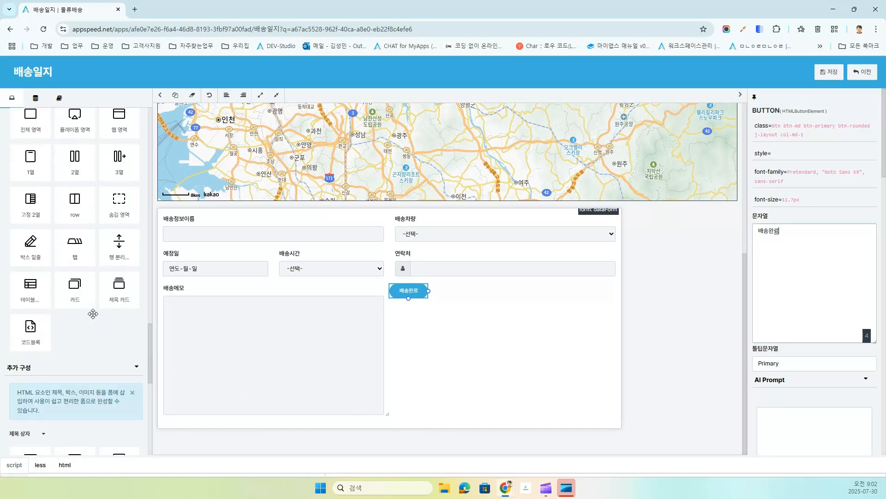
scroll(93, 312, down, 3)
drag(29, 351, 247, 408)
Step: Move the 배송완료 button into the new row and set the row's 정렬 to text-center
scroll(523, 323, down, 1)
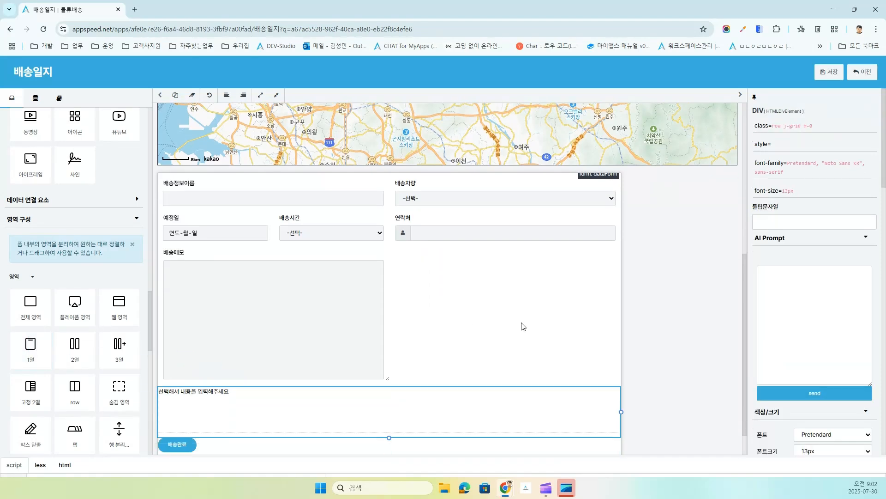
drag(177, 415, 301, 389)
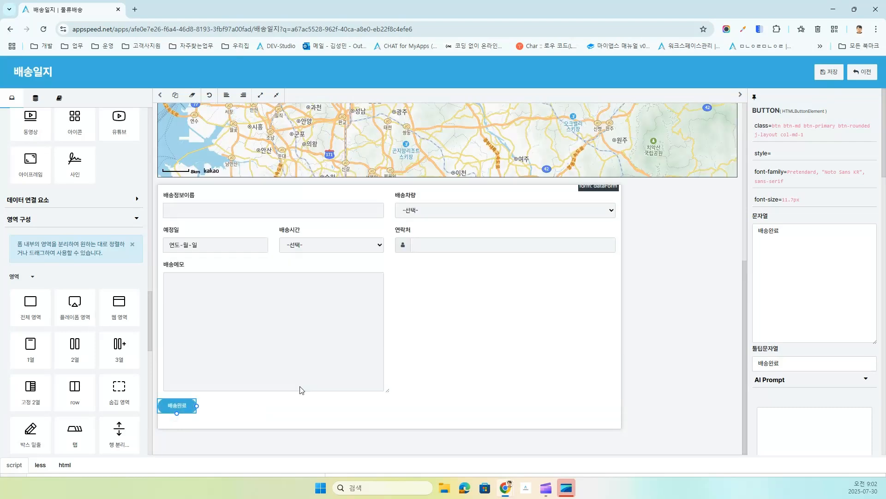
click(353, 407)
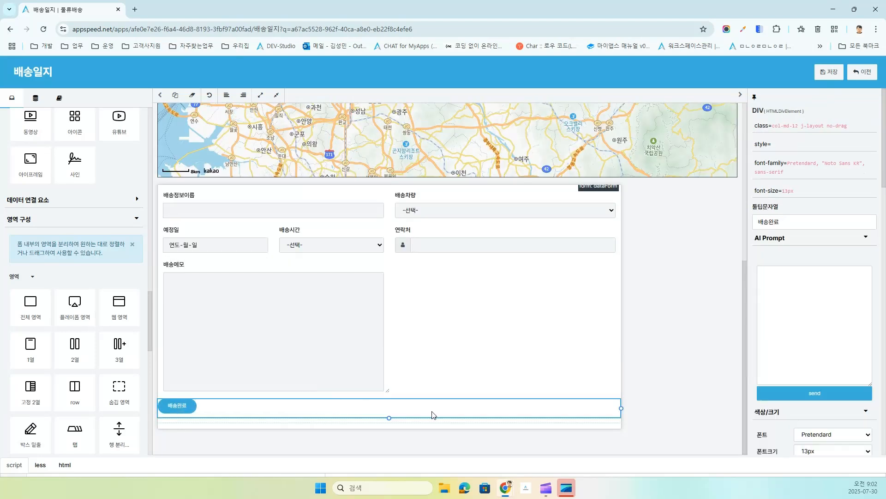
scroll(826, 394, down, 3)
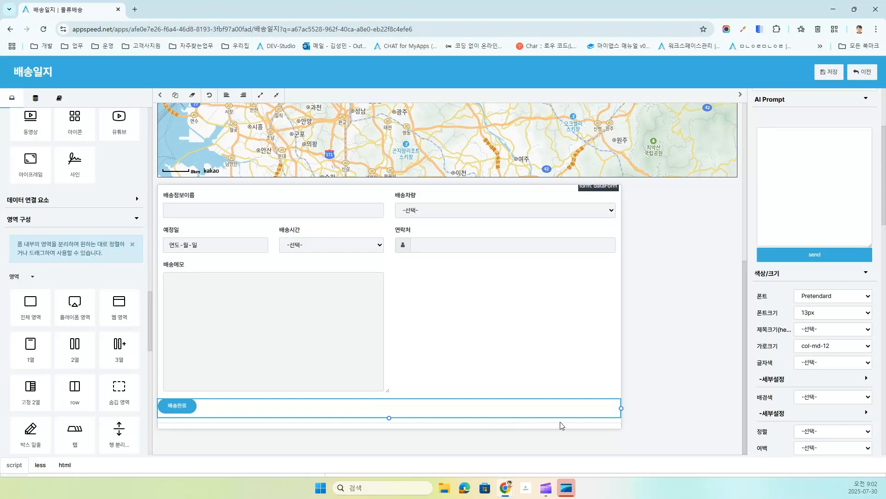
scroll(766, 376, down, 3)
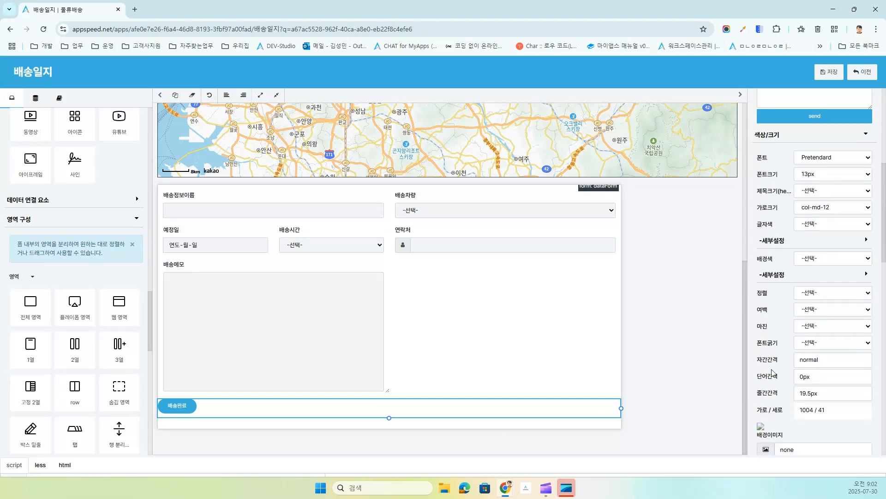
click(824, 295)
click(827, 329)
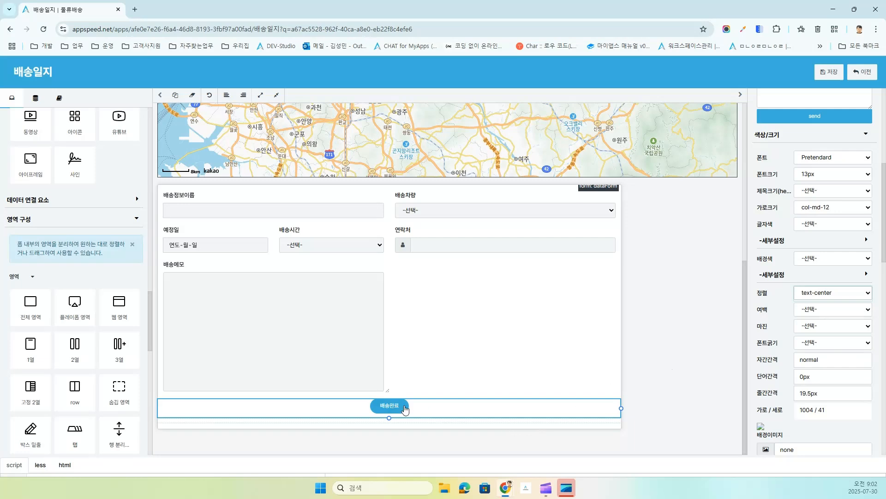
click(555, 332)
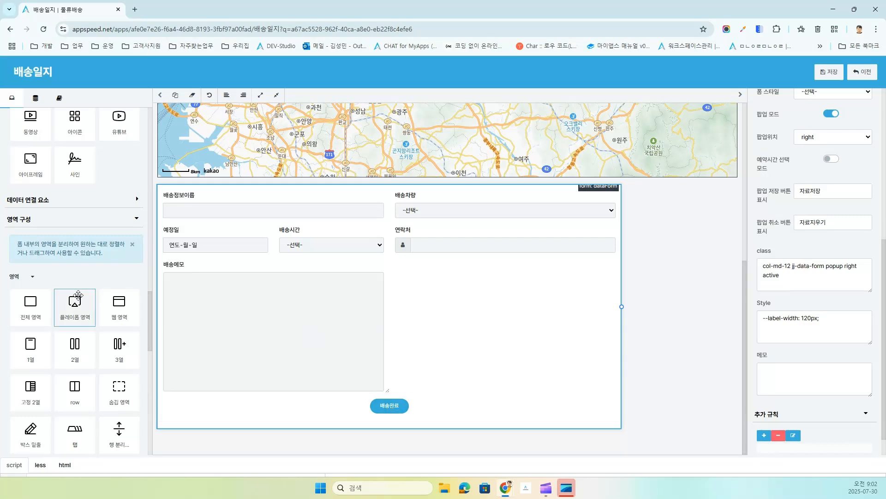
Step: Drop an 일시 field beside 배송메모 with 컬럼명 배송완료일시 and confirm it
scroll(74, 301, down, 10)
scroll(79, 305, up, 10)
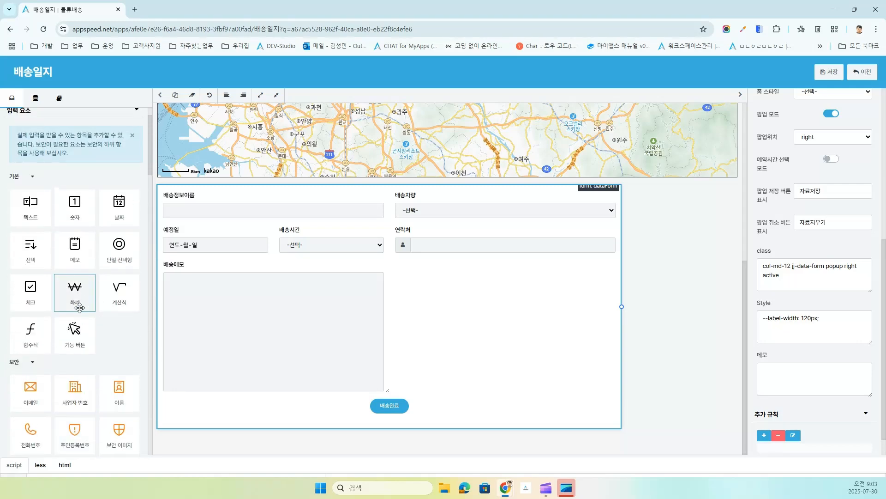
scroll(65, 317, down, 5)
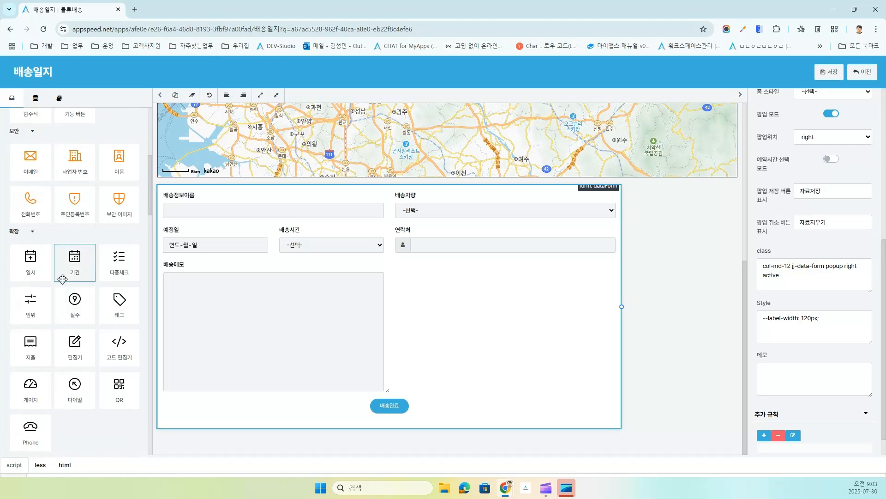
drag(36, 262, 287, 295)
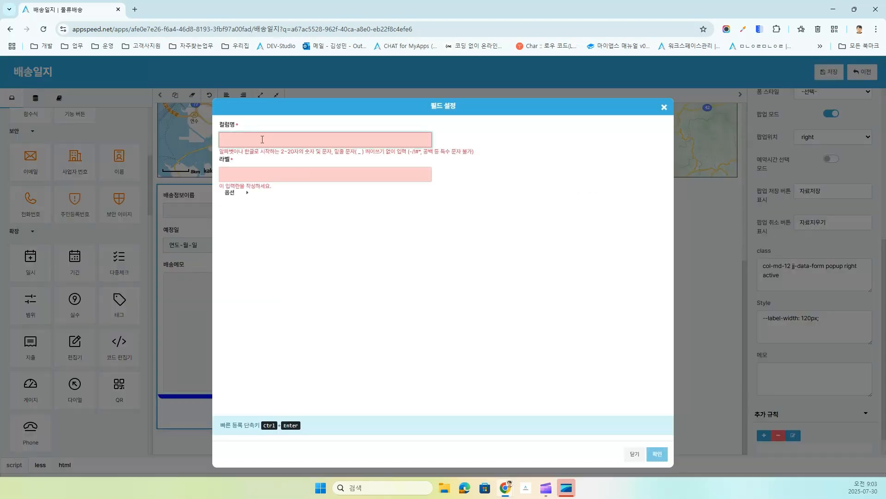
text(배송일)
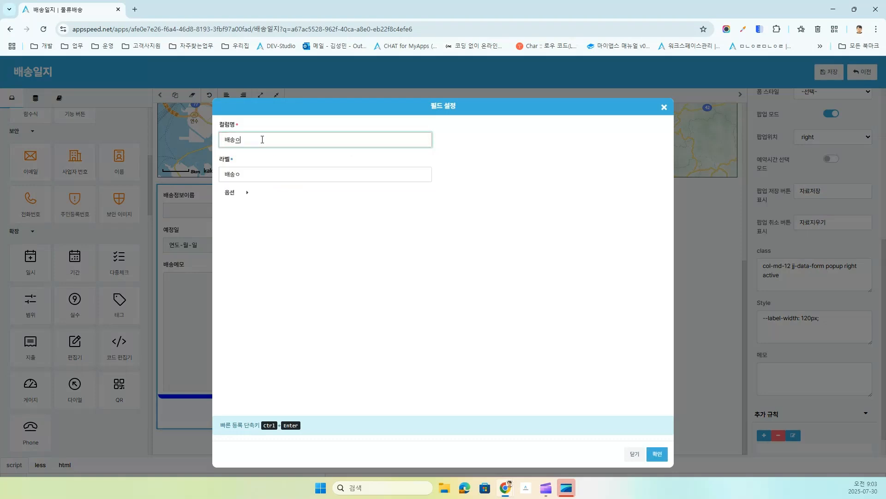
text(시)
key(ctrl+Return)
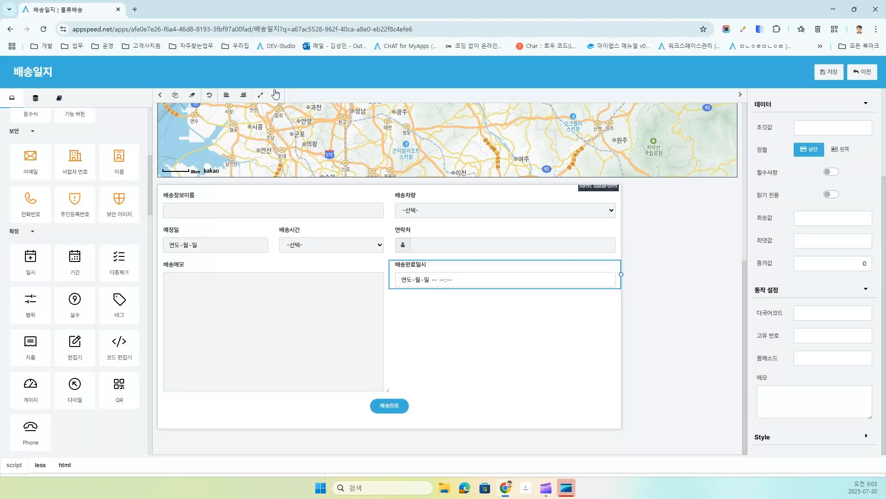
Step: Set the 배송완료 button's 데이터폼명령 to saveRefresh
click(395, 408)
scroll(808, 391, down, 15)
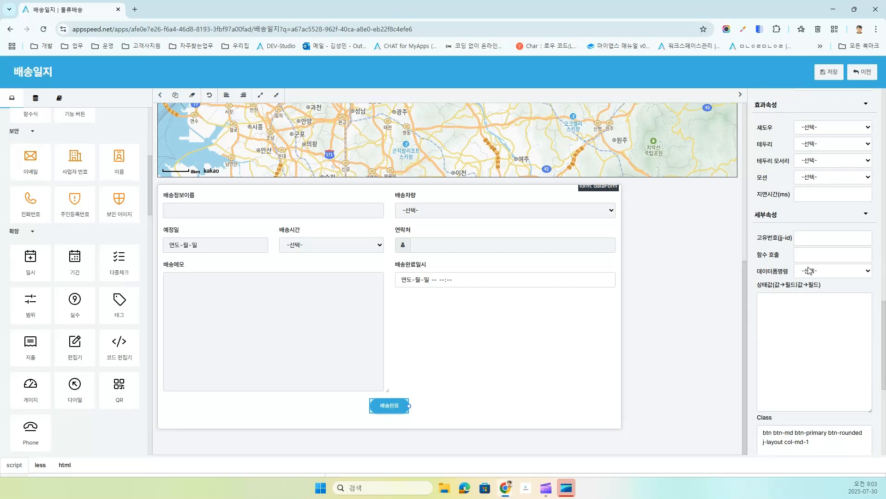
click(808, 270)
click(821, 306)
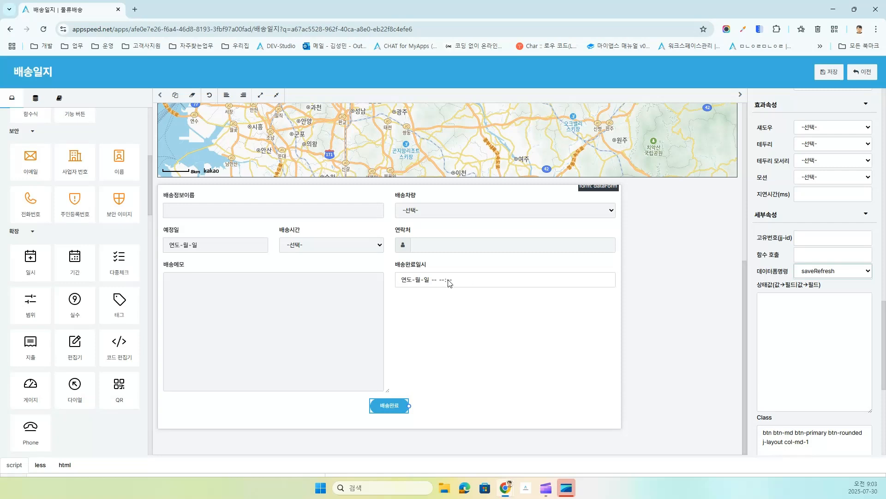
Step: Begin entering the 상태값 mapping ':now → 배송완료일시' for the button
click(810, 313)
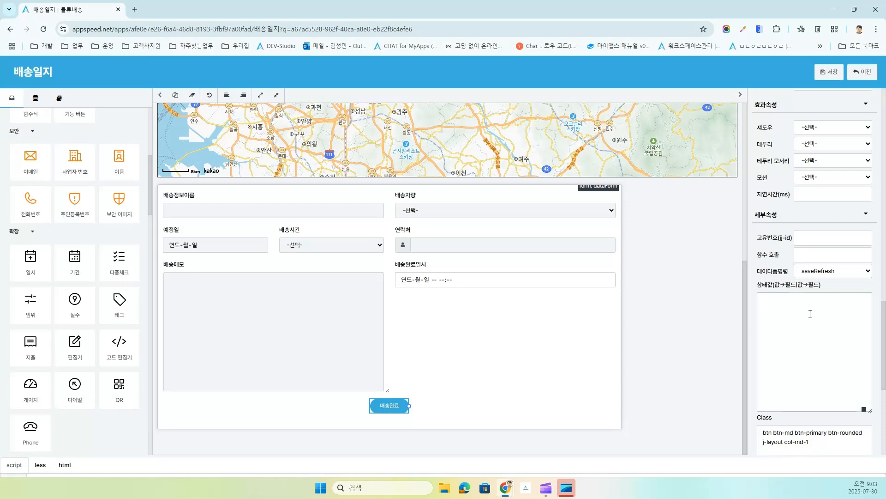
text(:ㅜ)
key(BackSpace)
text(now -> qothddhks)
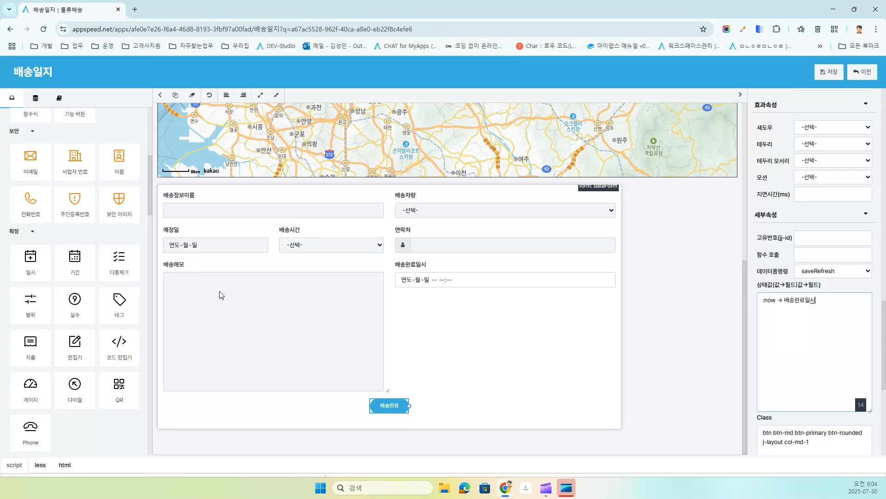
Step: Drop a signature field below 배송완료일시 with column name 사인 and confirm it
scroll(53, 293, down, 5)
scroll(54, 294, down, 10)
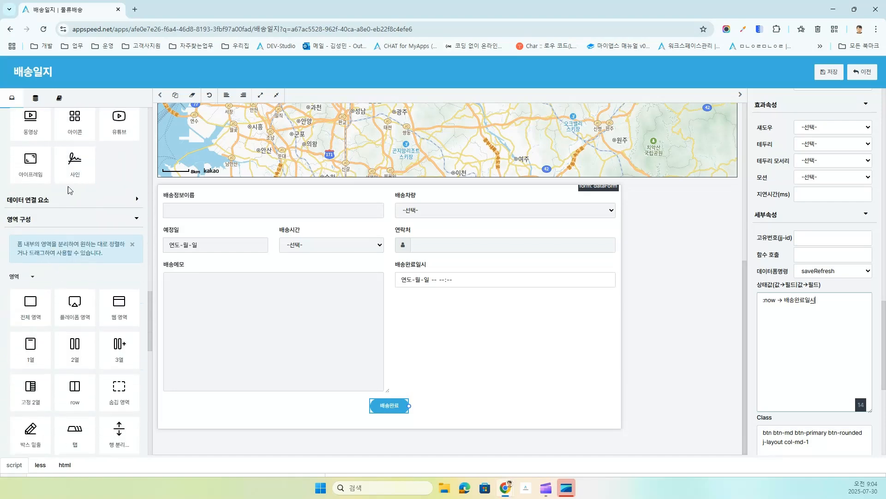
drag(72, 163, 439, 290)
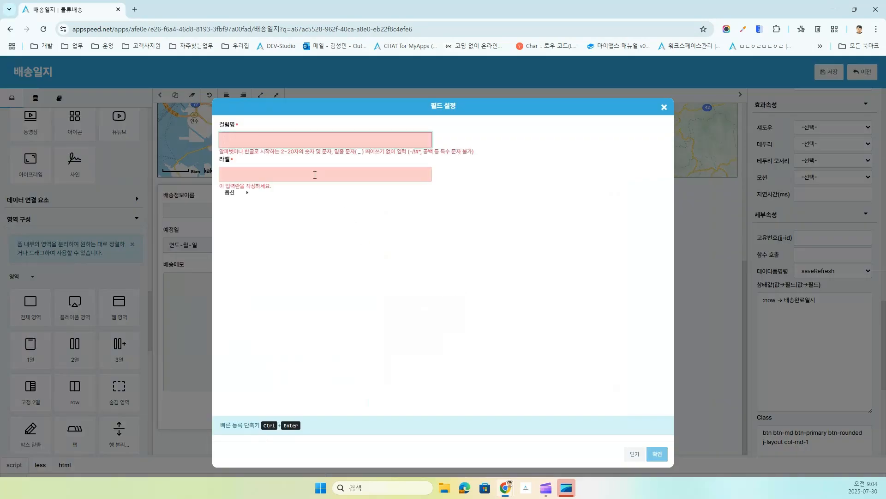
text(사인)
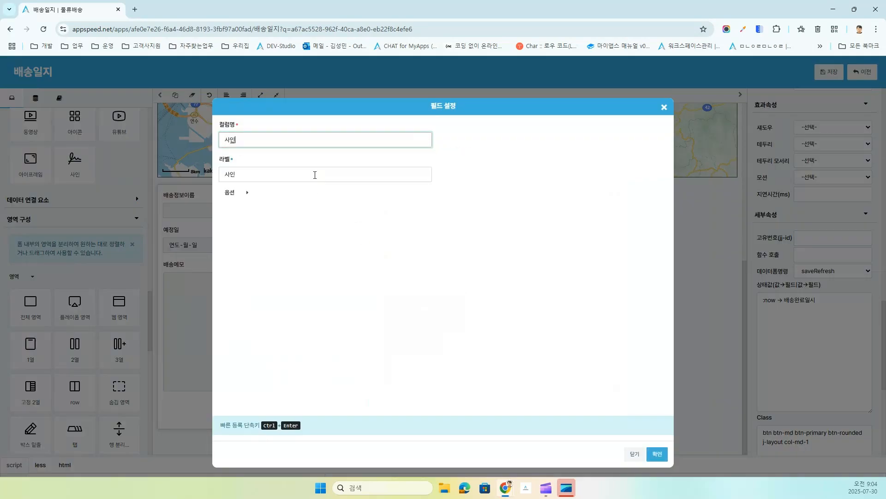
click(659, 456)
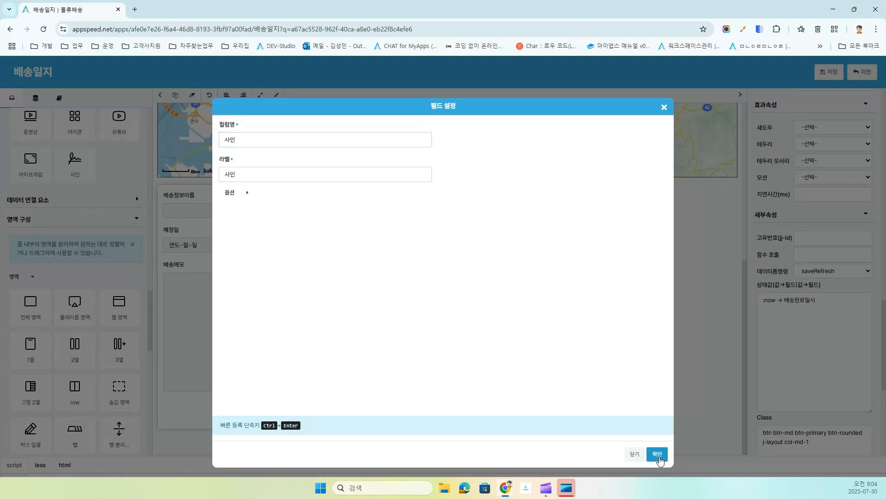
click(657, 454)
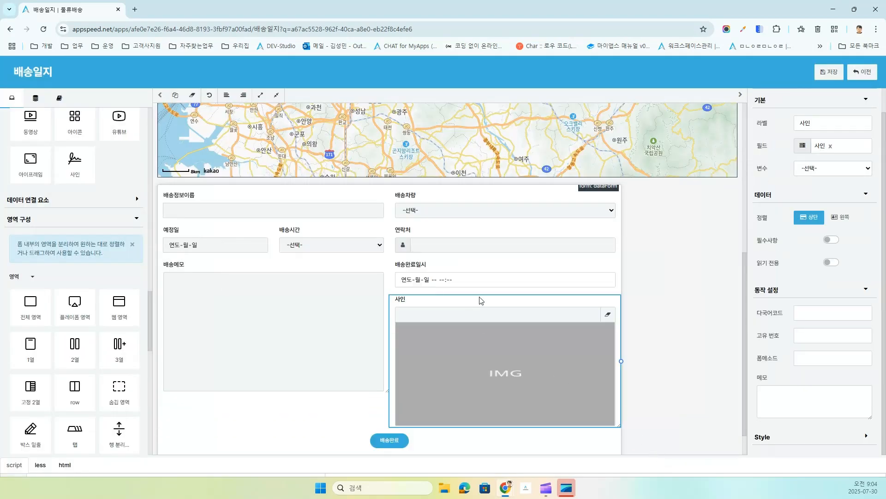
Step: Shorten the 배송메모 memo box and the 사인 signature block
click(295, 336)
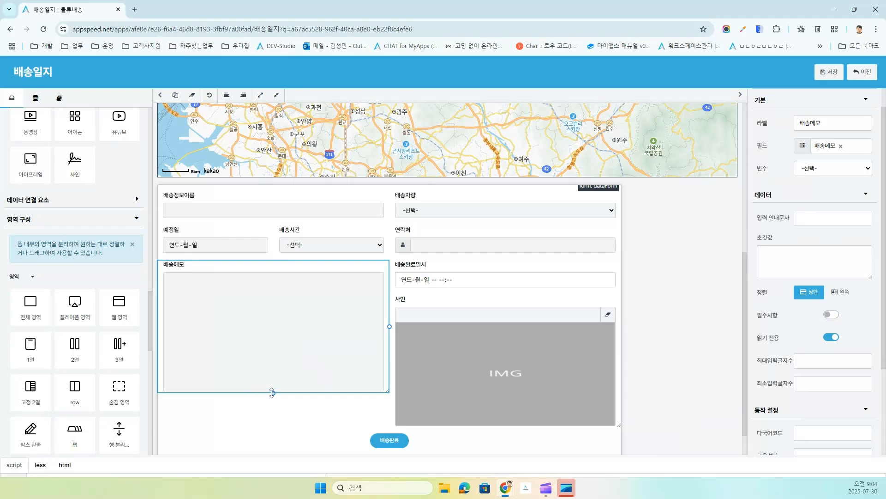
drag(272, 392, 275, 364)
click(492, 396)
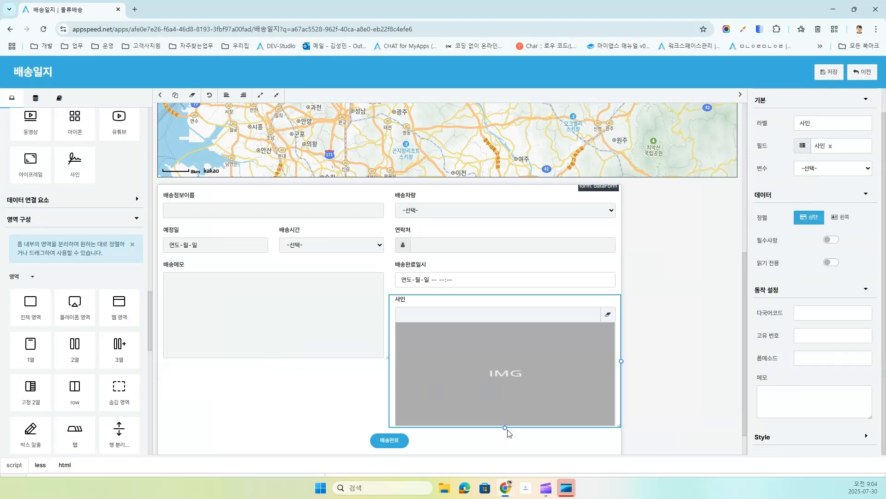
drag(506, 427, 510, 367)
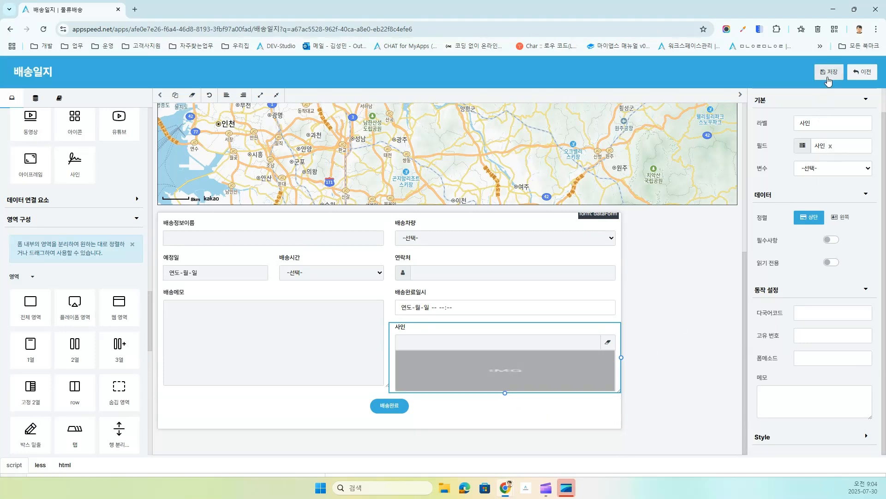
Step: Save the form, then sign the 마포구 delivery on the map and mark it completed
click(829, 80)
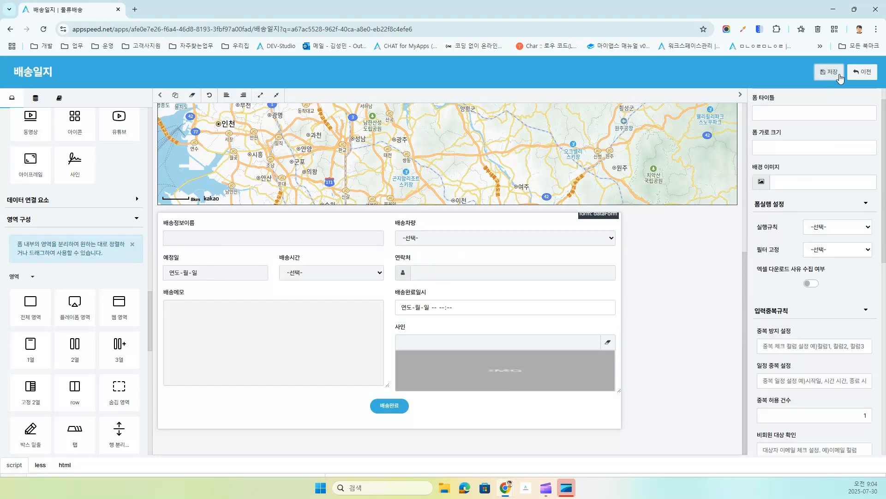
click(861, 72)
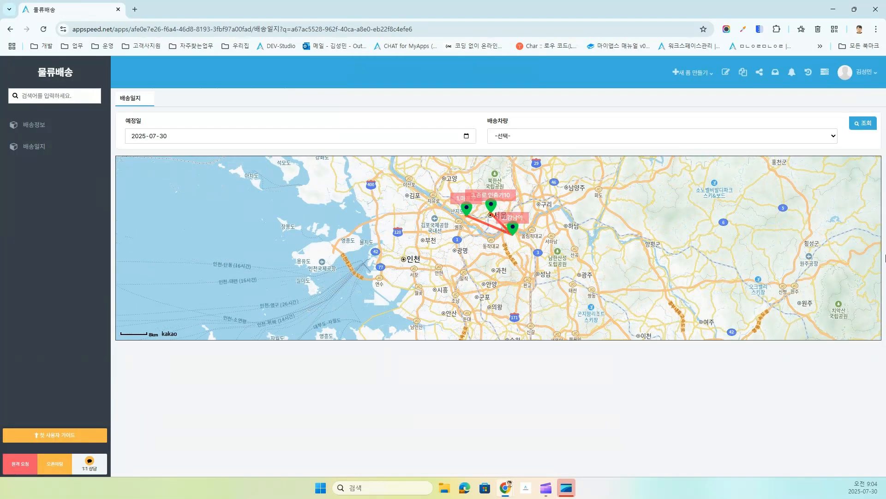
click(467, 208)
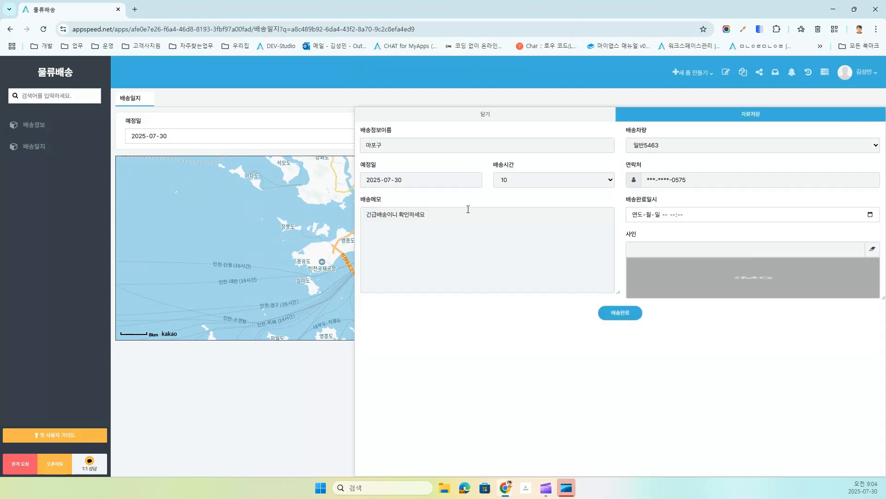
click(739, 276)
mouse_move(291, 200)
mouse_down()
mouse_move(326, 250)
mouse_move(526, 190)
mouse_up()
click(611, 361)
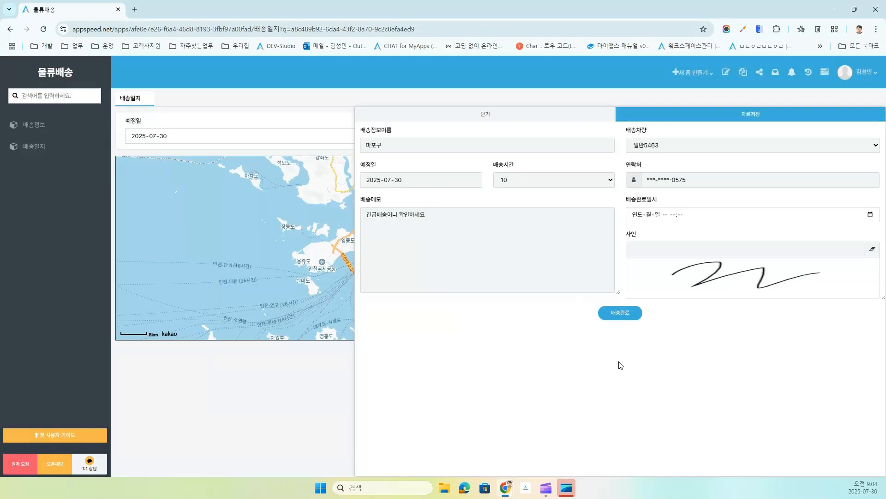
click(620, 313)
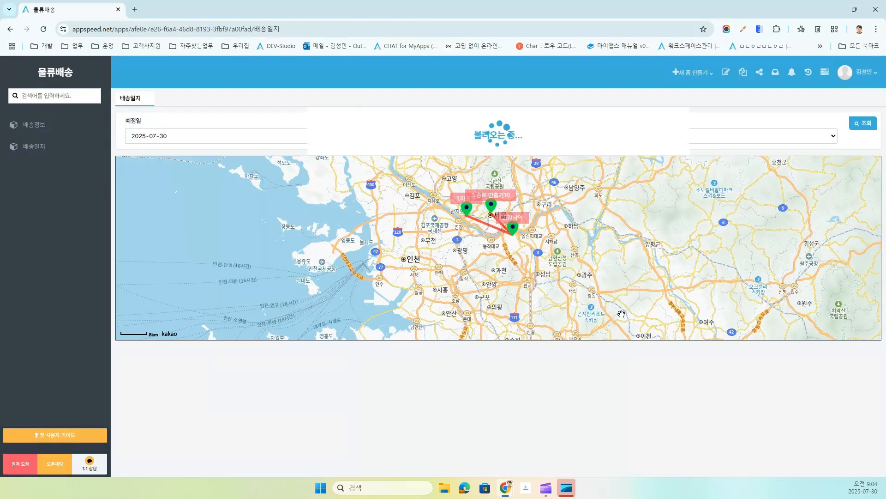
Step: Reopen the 마포구 delivery to verify its 09:04 completion record, then open the form editor
click(466, 213)
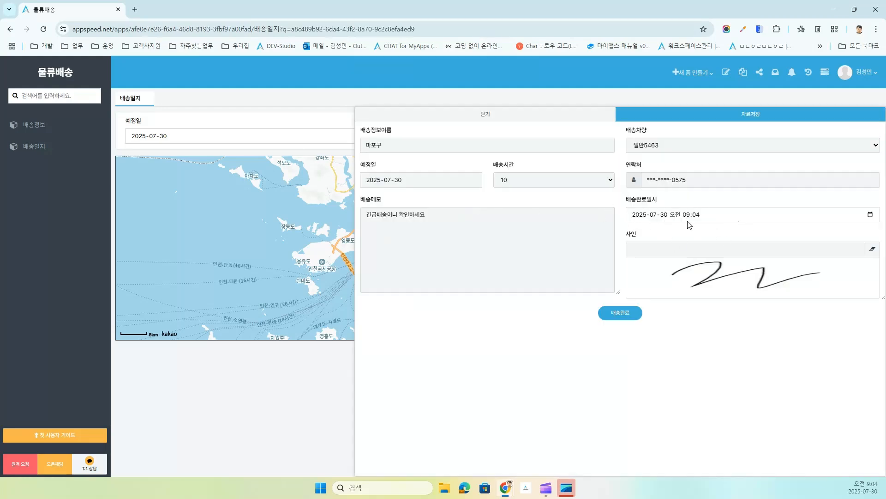
click(488, 117)
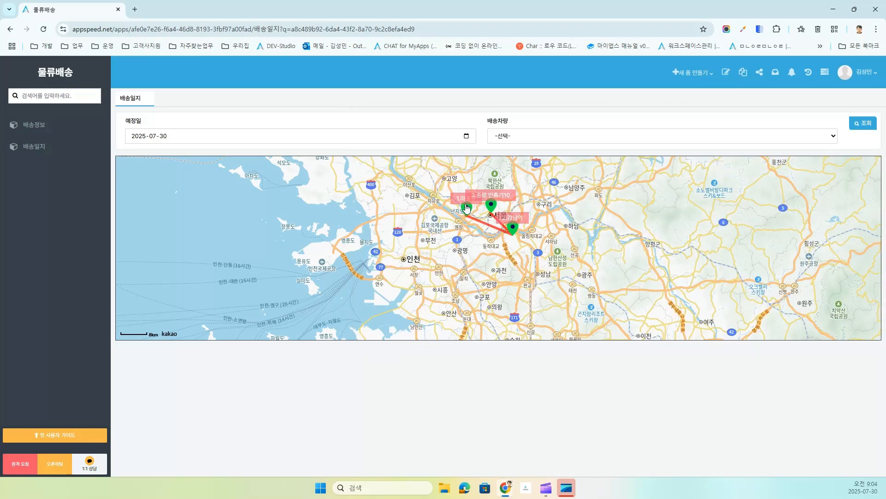
click(725, 73)
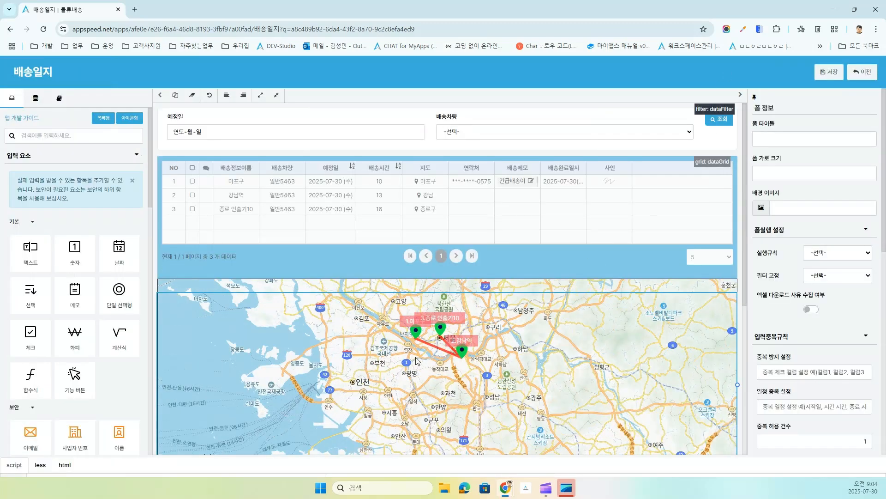
Step: Set the map's 배송 field to 배송완료일시
click(575, 384)
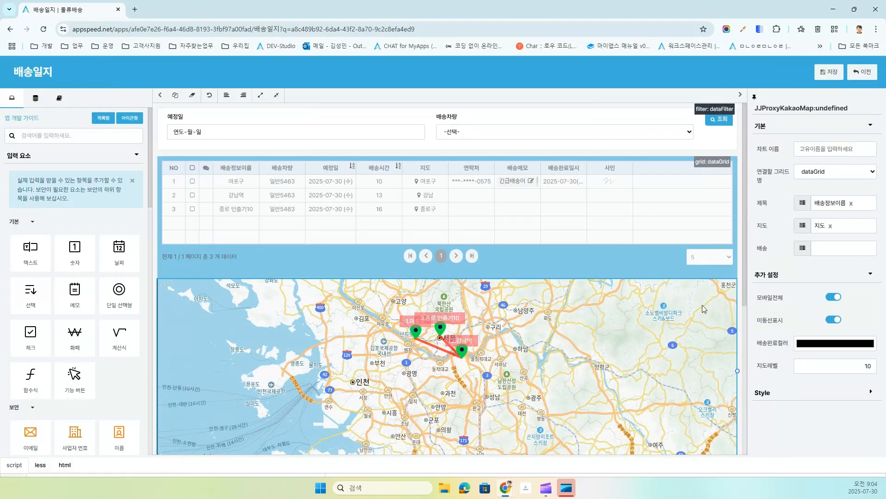
click(804, 250)
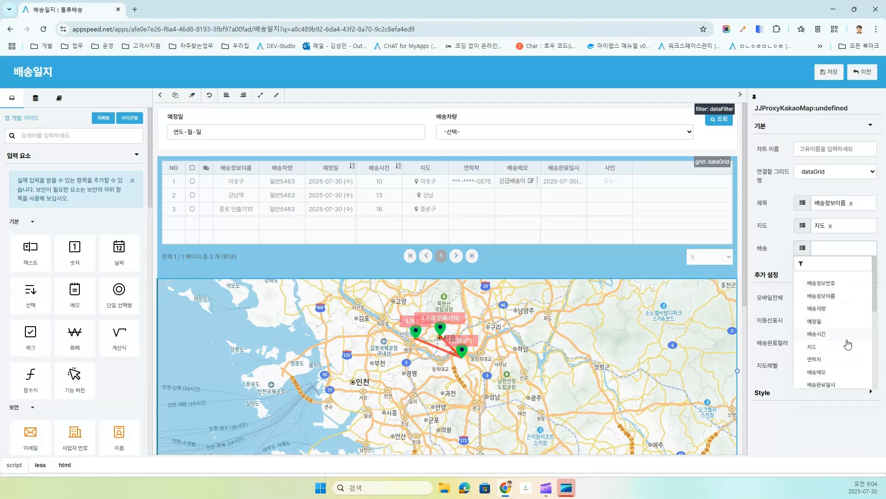
scroll(848, 344, down, 1)
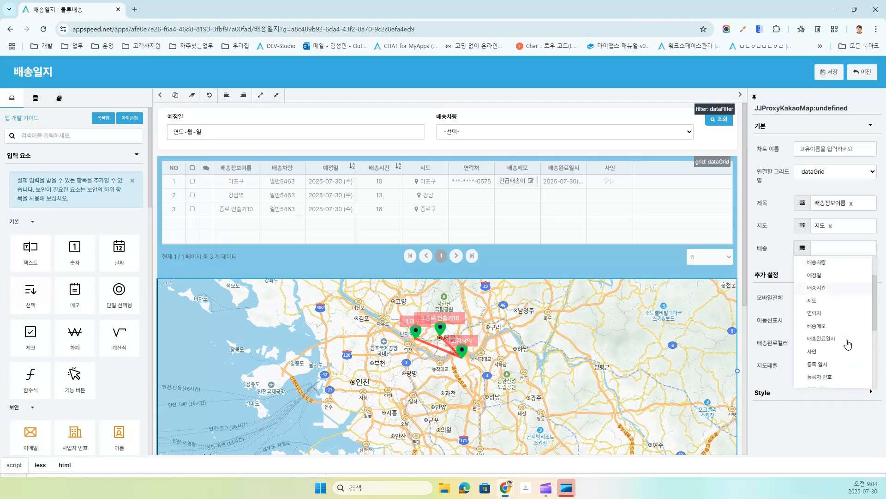
click(824, 340)
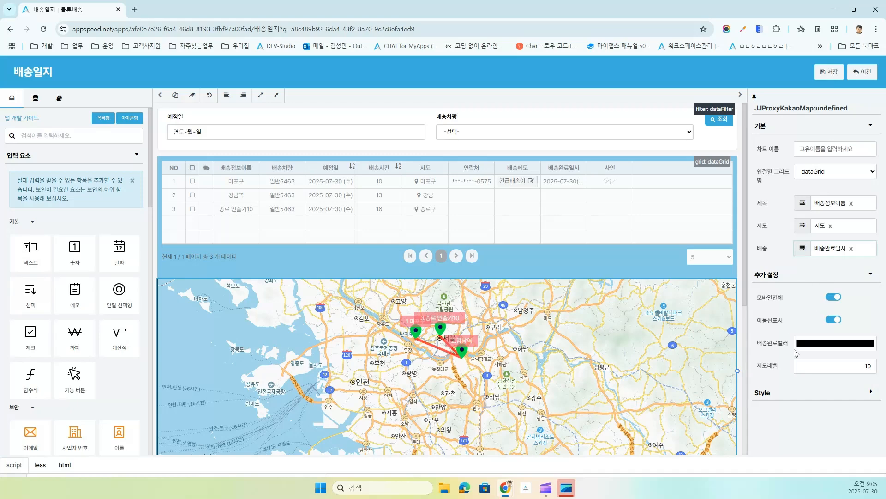
Step: Make 배송완료컬러 bright red (235, 15, 15), save, and return to the map
click(819, 344)
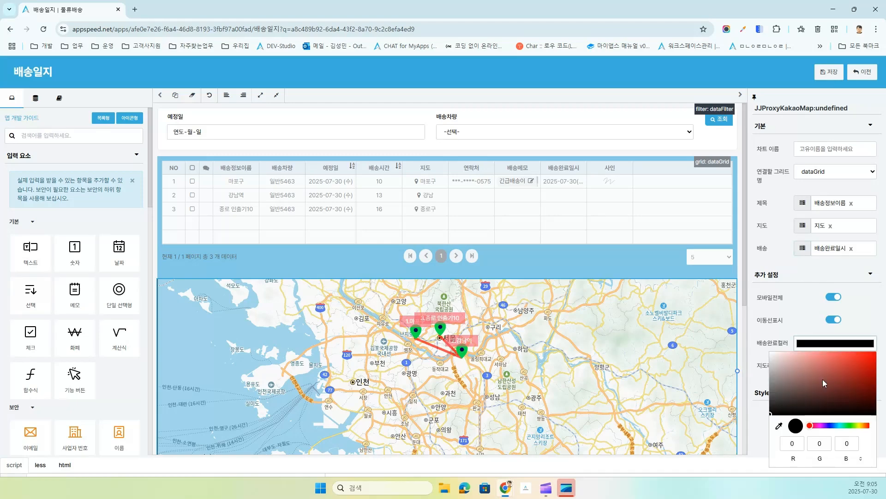
click(816, 425)
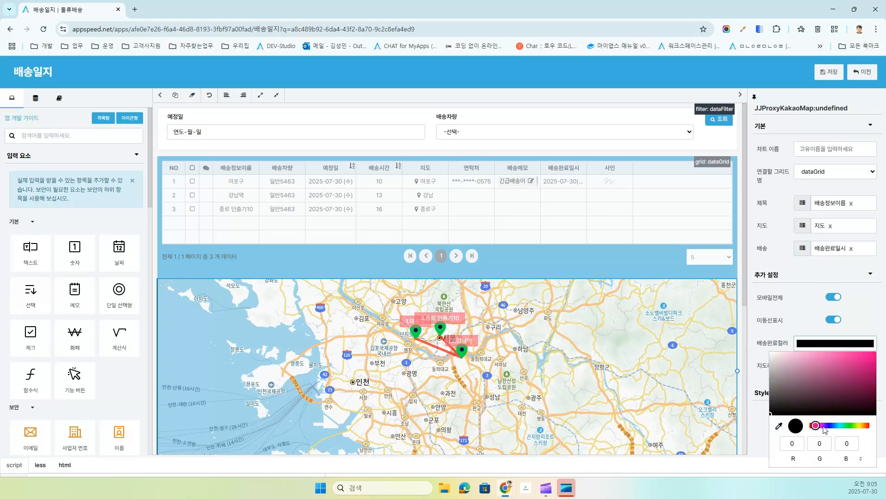
click(823, 426)
click(817, 425)
click(868, 425)
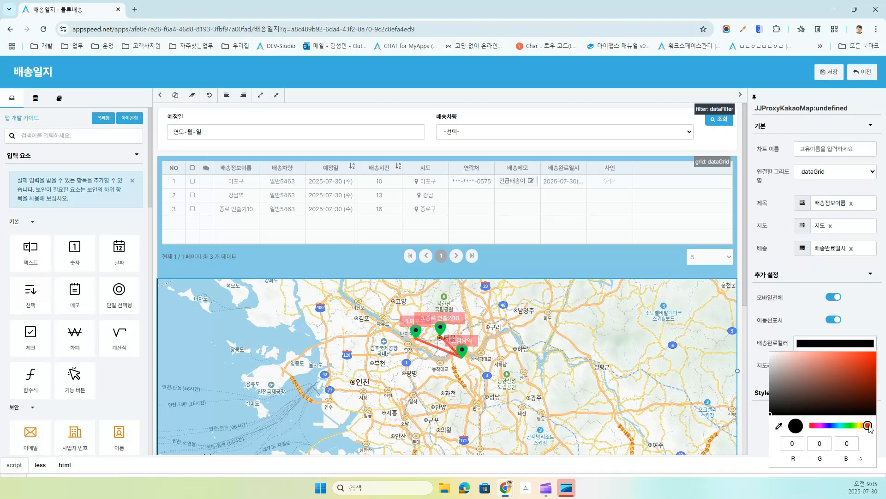
click(869, 357)
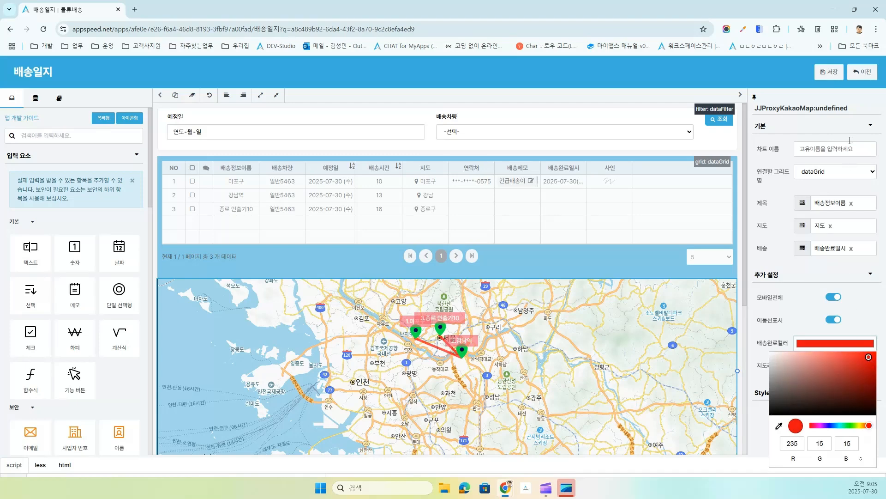
click(829, 72)
click(861, 73)
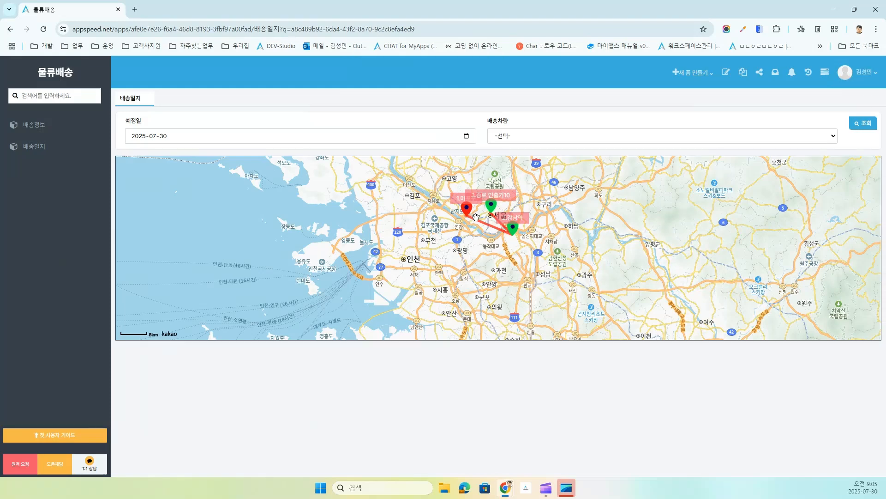
Step: Open and close the 강남역 delivery details, then restore the browser to a smaller window
click(513, 229)
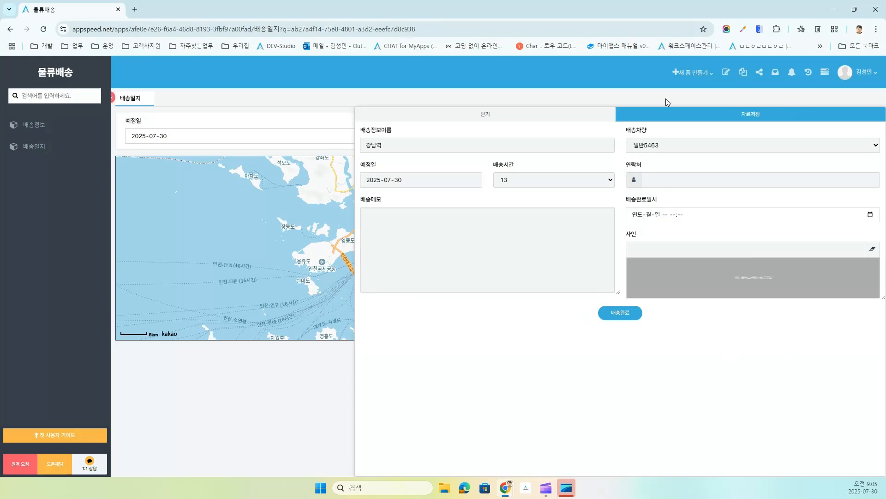
click(491, 114)
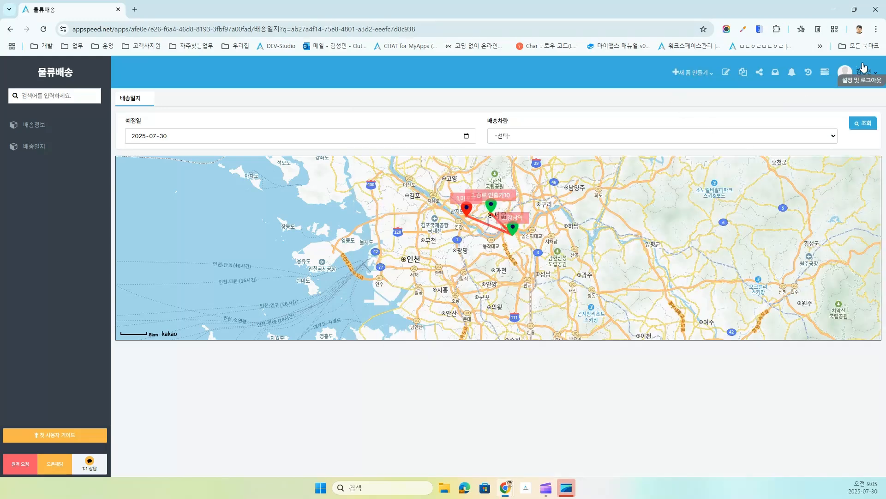
click(854, 9)
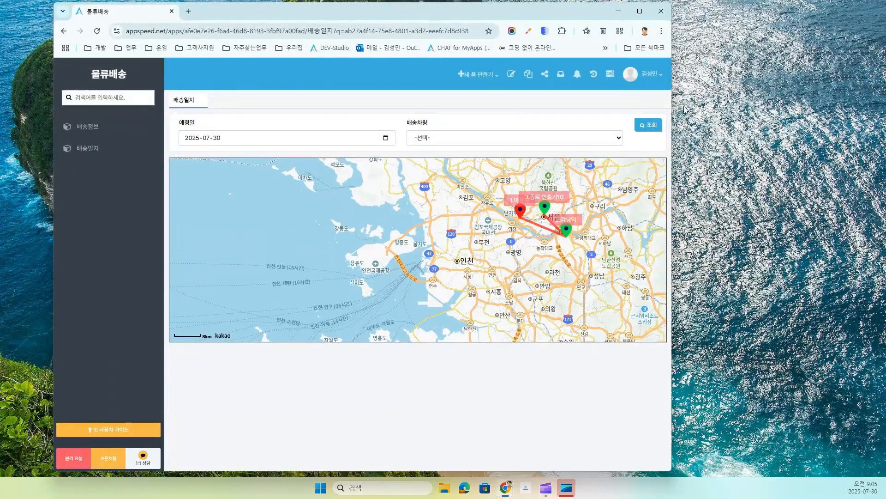
Step: Narrow the window to mobile width, reload, and open the 강남역 stop
drag(672, 103, 321, 133)
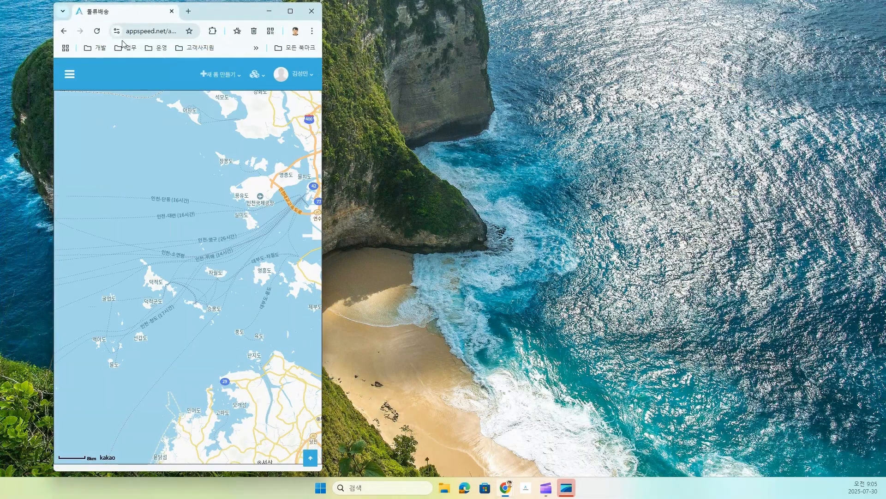
click(97, 31)
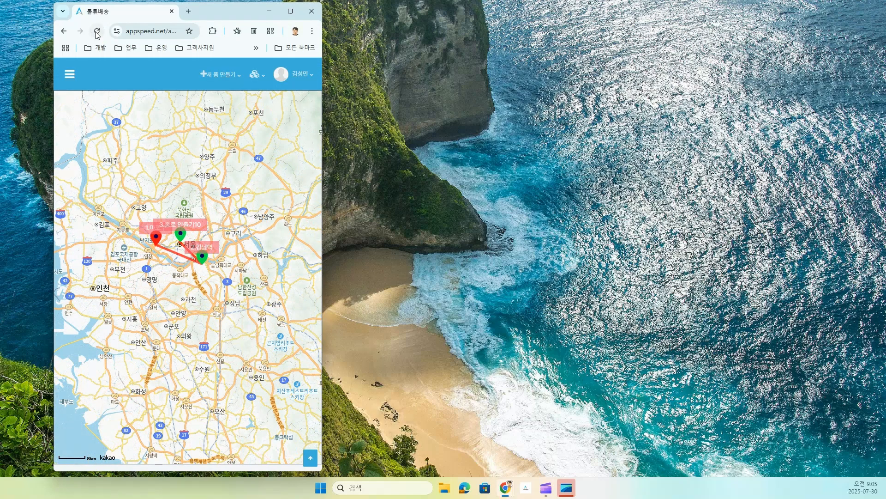
click(201, 261)
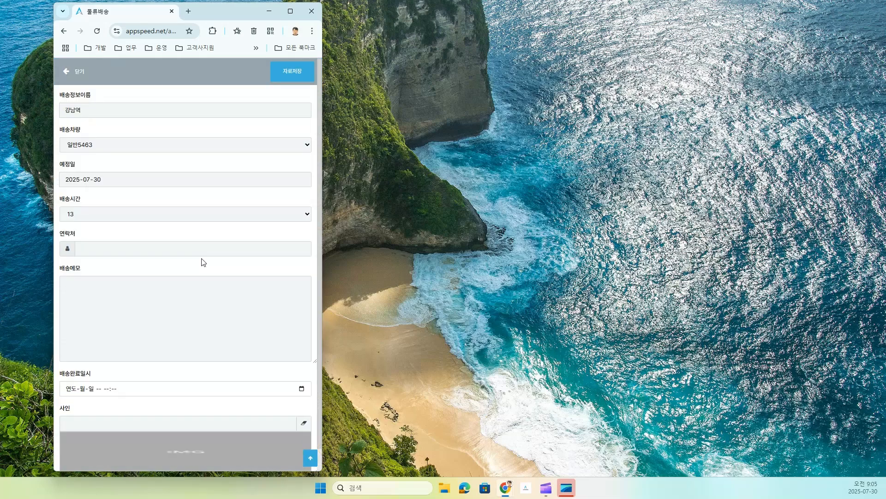
Step: Sign the 강남역 delivery, mark it complete, and widen the window back to desktop size
click(194, 446)
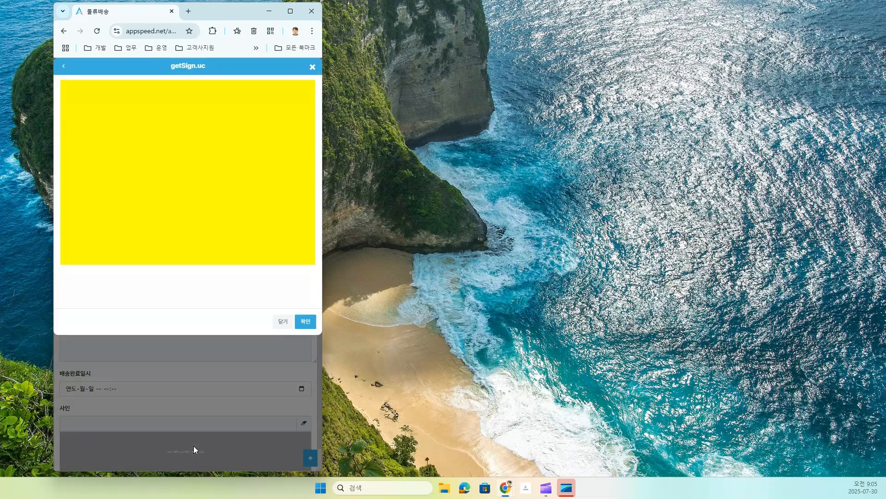
mouse_move(85, 142)
mouse_down()
mouse_move(193, 175)
mouse_move(267, 162)
mouse_up()
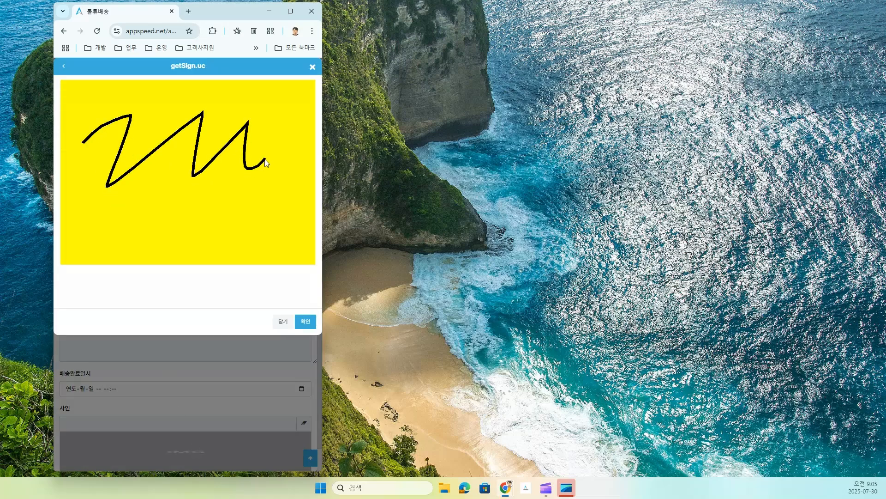
click(305, 321)
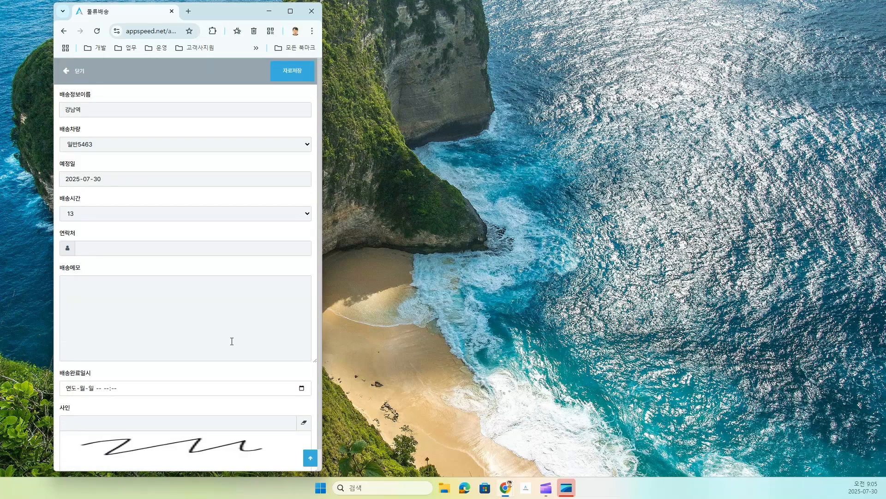
scroll(232, 348, down, 1)
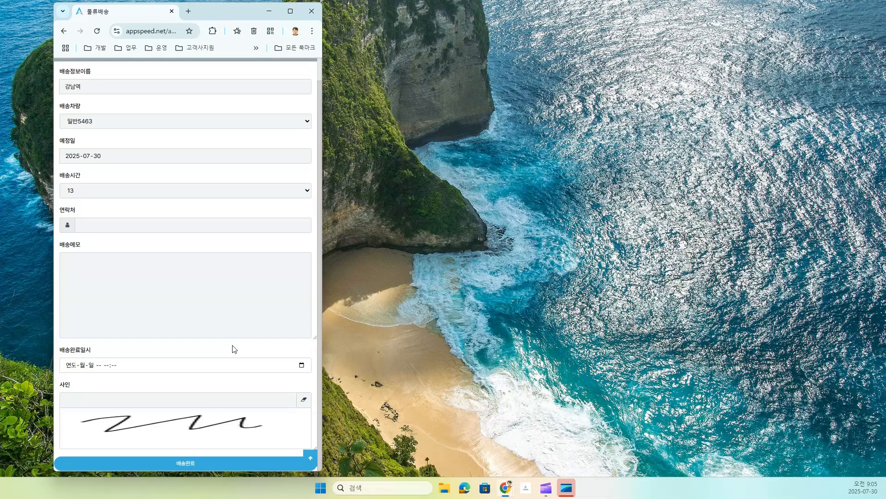
click(184, 465)
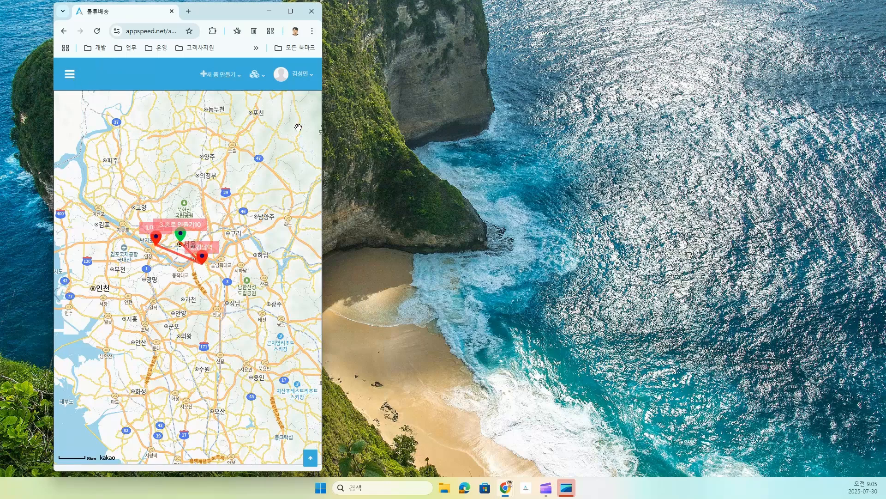
drag(324, 132, 734, 146)
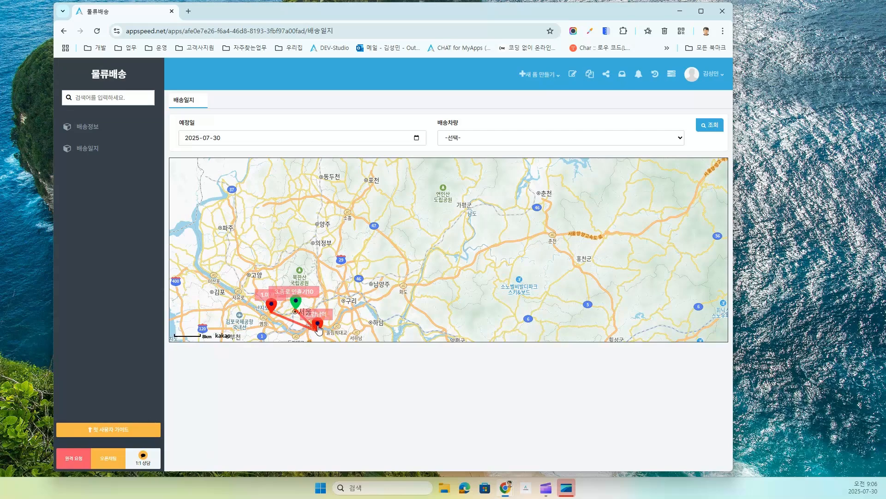
Step: Reopen the 배송일지 form editor maximized, select the 배송완료 button, and expand 추가 구성
click(574, 75)
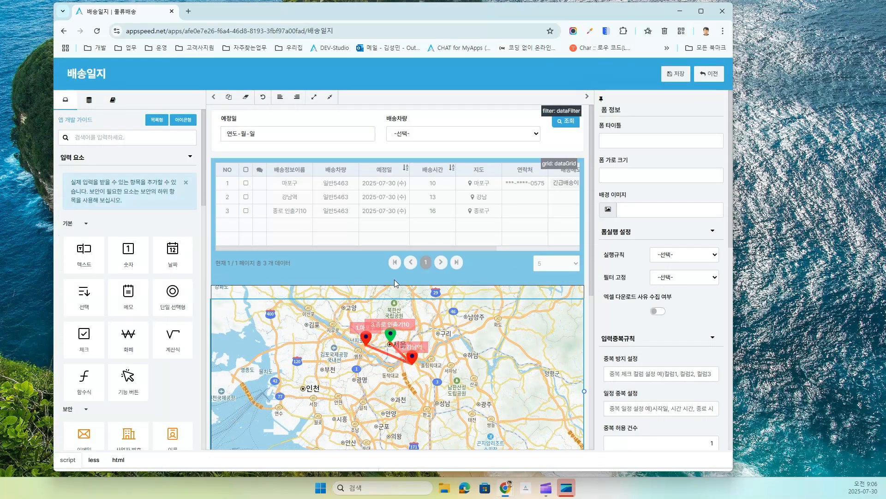
scroll(472, 294, down, 1)
scroll(472, 294, down, 6)
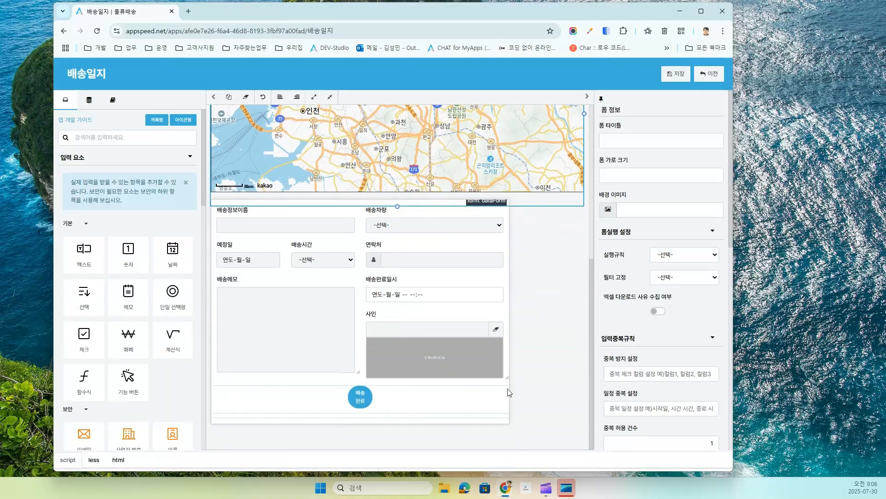
click(701, 11)
click(394, 409)
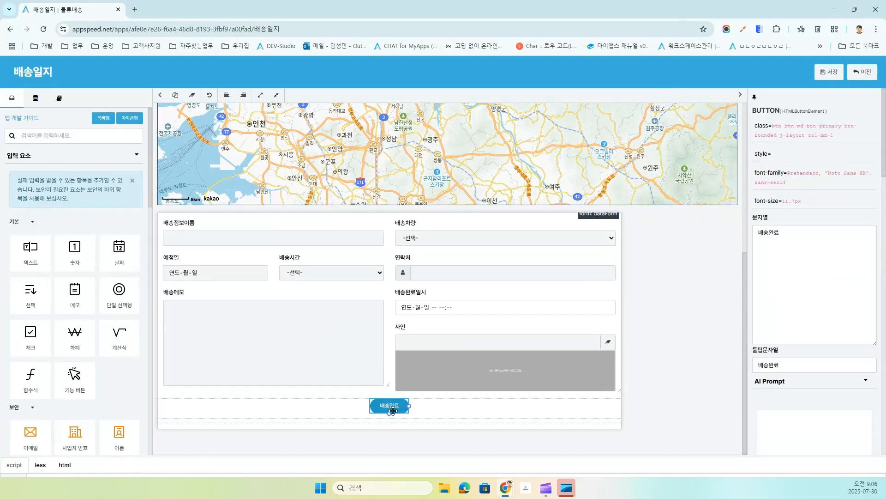
scroll(48, 340, down, 5)
scroll(48, 340, down, 10)
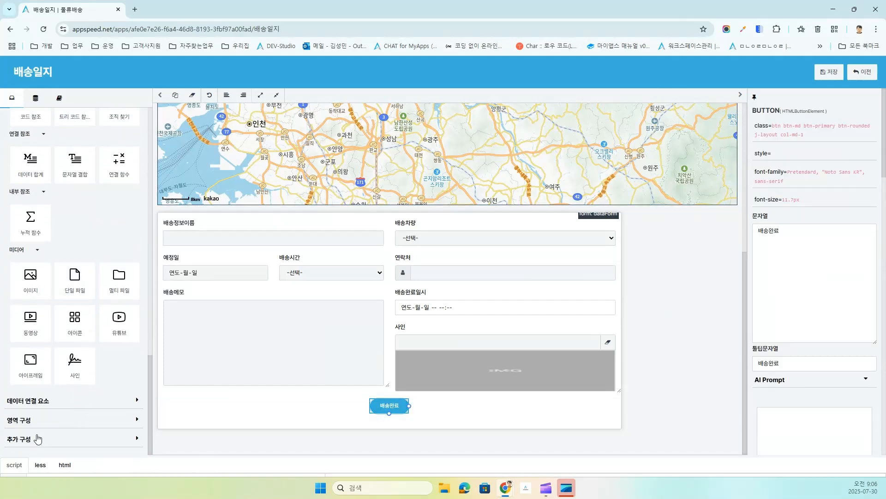
click(34, 438)
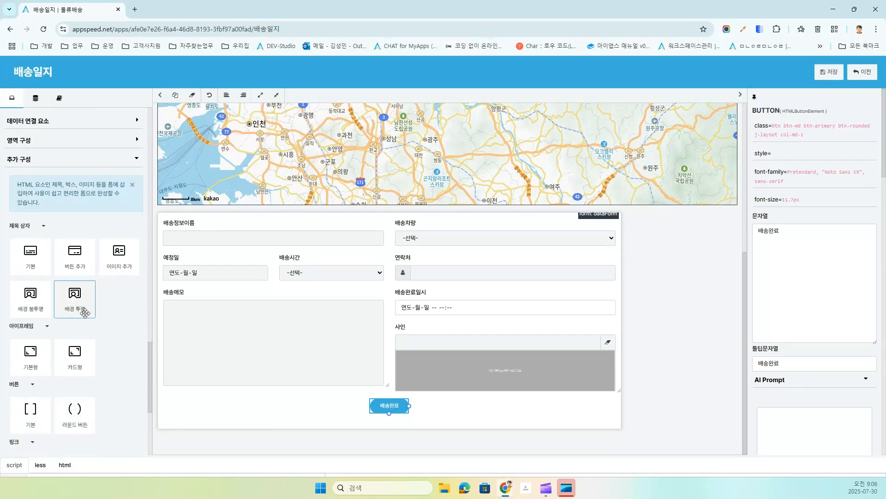
scroll(75, 296, down, 4)
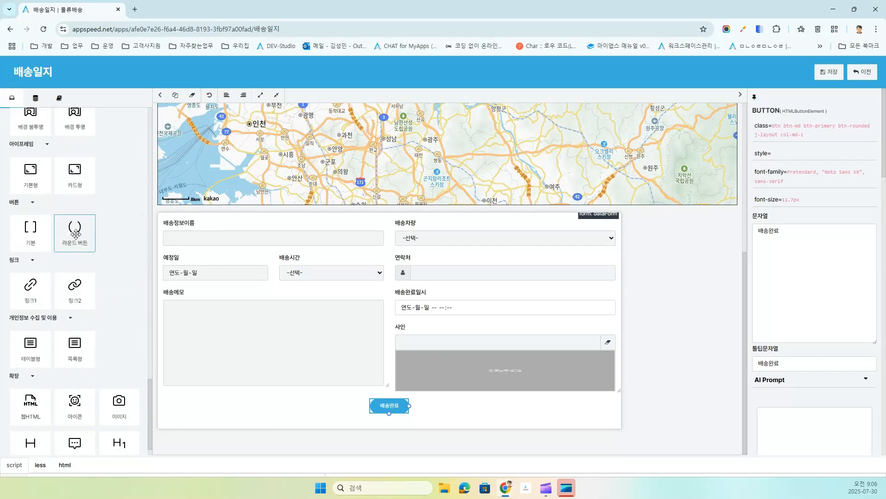
Step: Place a round button beside 배송완료 and label it 배송취소
drag(75, 233, 399, 413)
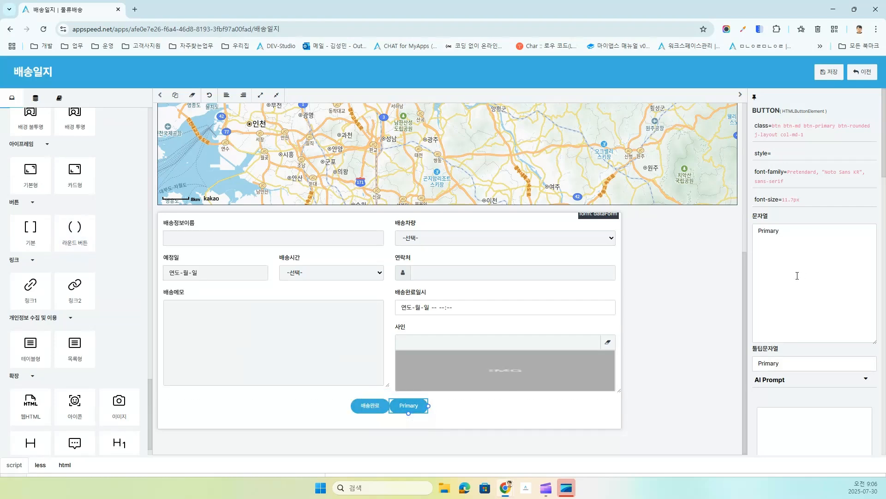
double_click(790, 231)
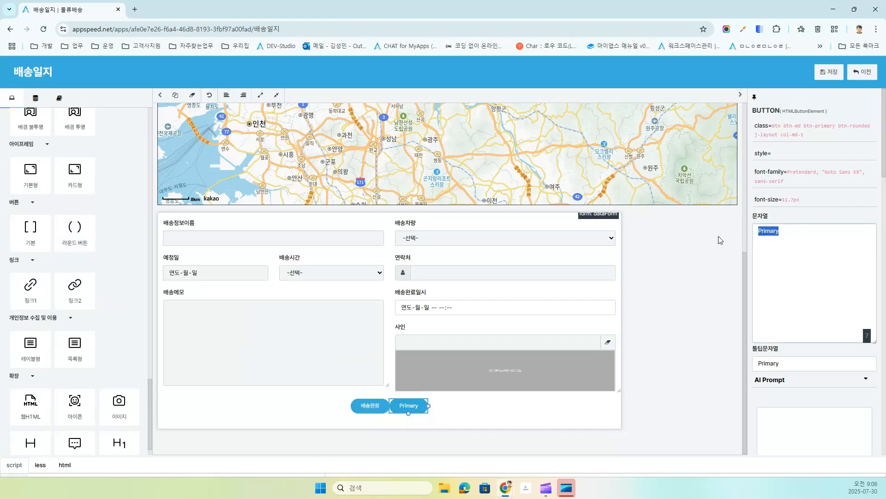
text(ㅅ)
text(배송취소)
Step: Set the 배송취소 button colour to btn-warning orange
scroll(785, 391, down, 8)
scroll(812, 325, up, 5)
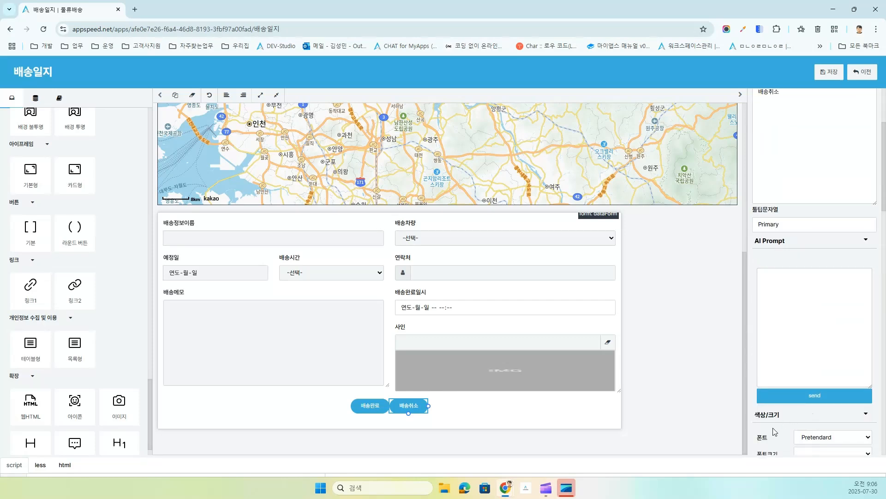
scroll(771, 431, down, 8)
click(837, 186)
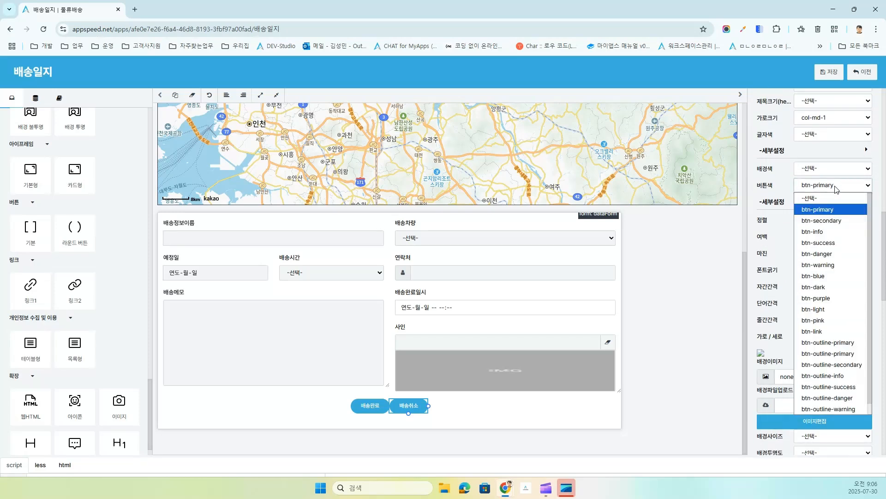
click(829, 267)
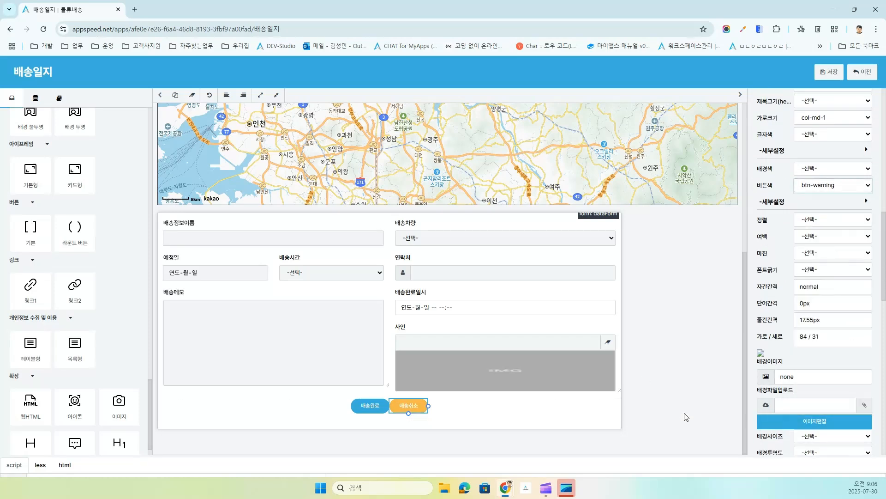
Step: Set the 배송취소 button's 데이터폼명령 to saveRefresh
scroll(796, 386, down, 5)
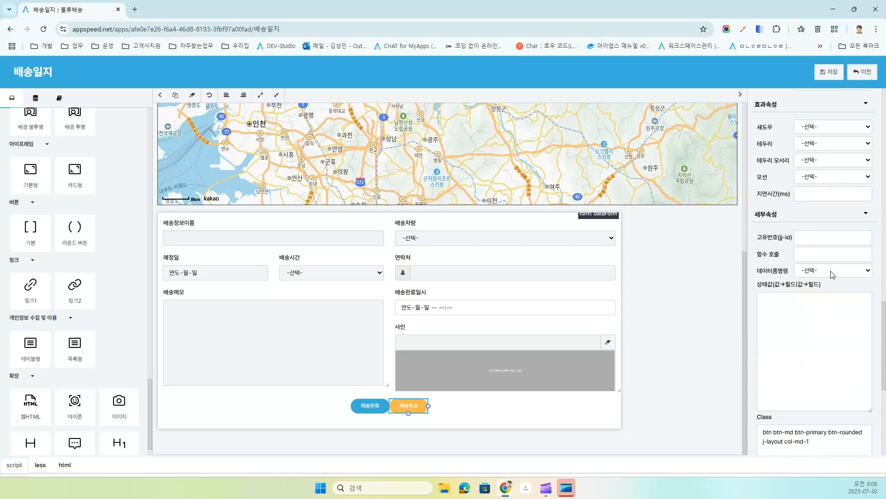
click(817, 271)
click(823, 306)
Step: Enter state values 'NULL → 배송완료일시' and 'NULL → 사인', then save the form
click(796, 300)
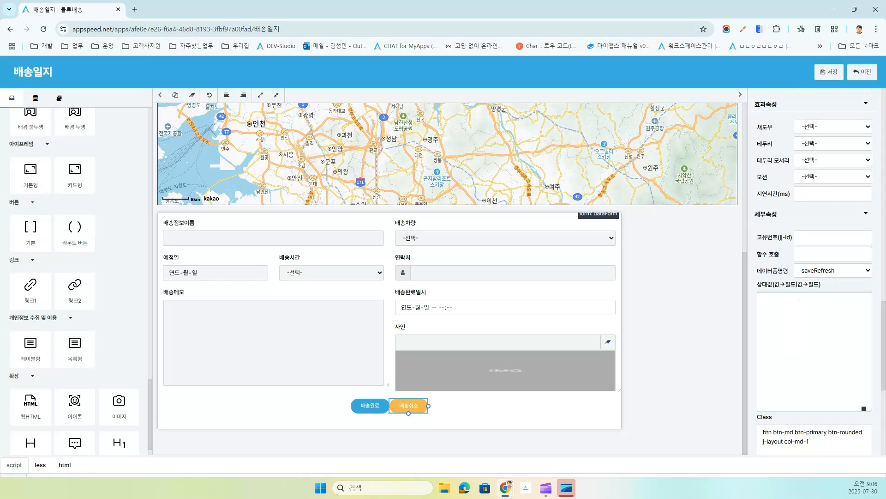
text(ㅜㅕ)
key(BackSpace)
key(BackSpace)
key(BackSpace)
text(NU)
key(BackSpace)
text(배송완)
text(>)
text(사인)
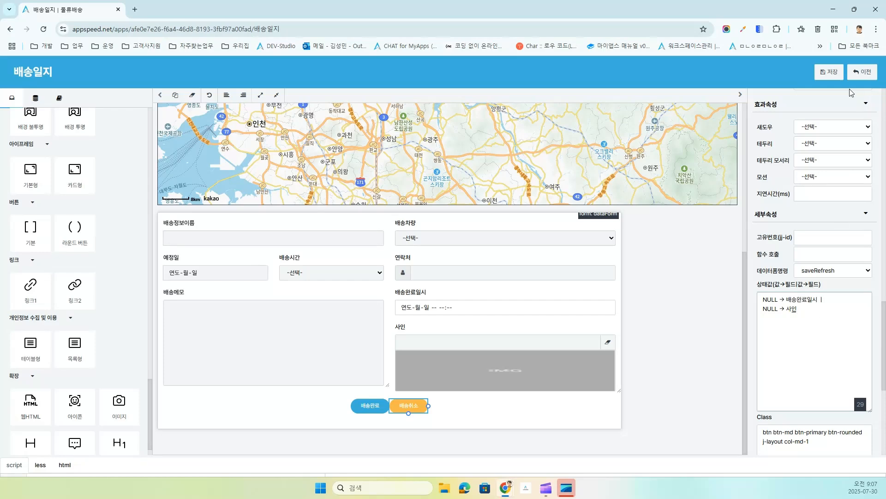
click(828, 75)
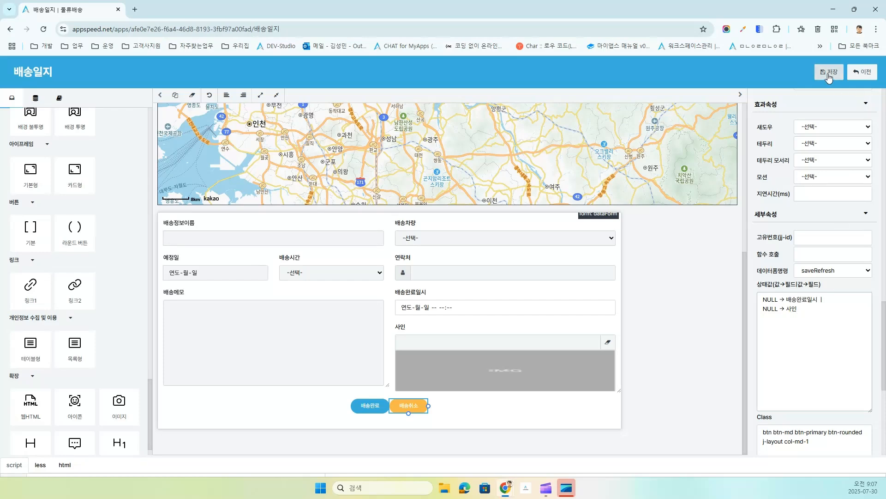
Step: Back in the app, cancel the 강남역 delivery with the new 배송취소 button
click(860, 74)
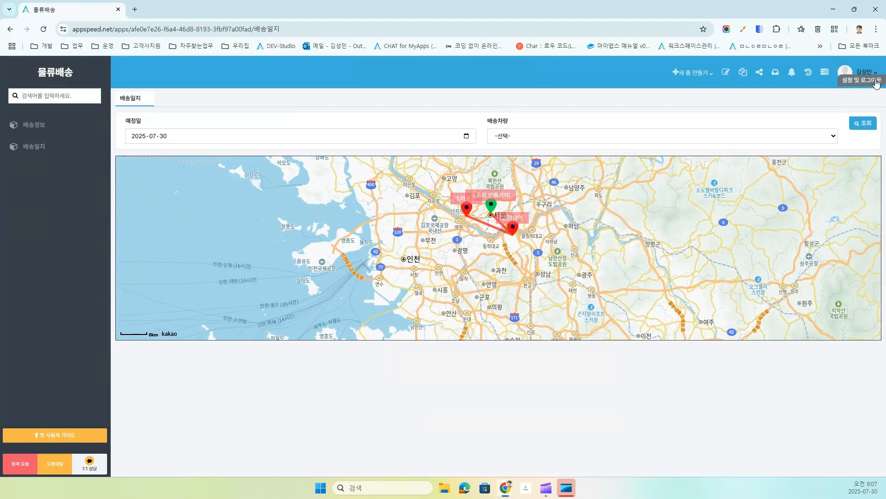
click(513, 229)
click(642, 313)
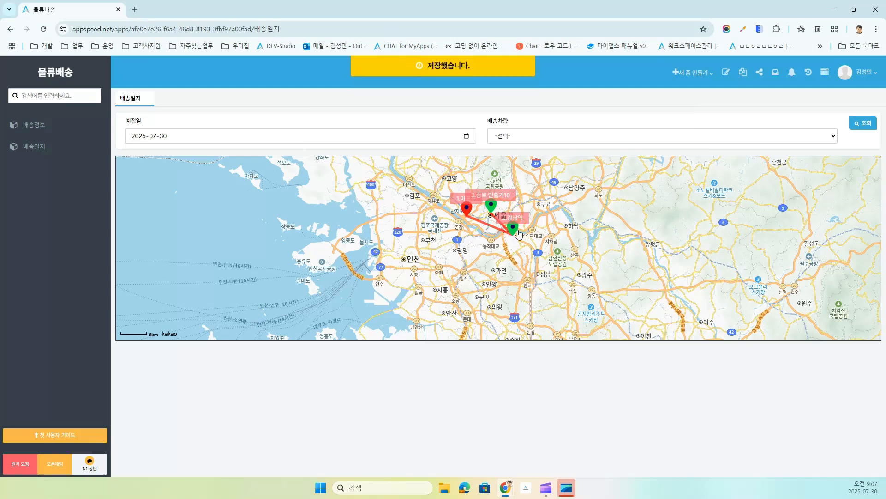
Step: Sign the 강남역 delivery again and mark it completed
click(514, 230)
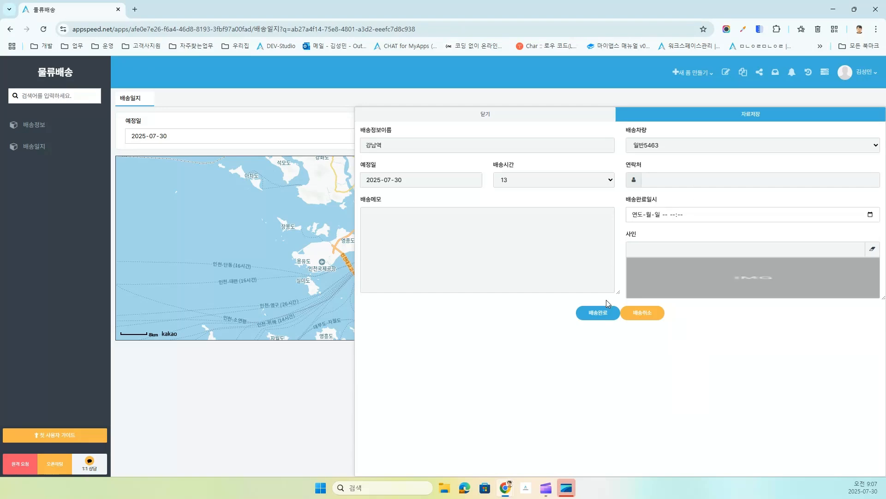
click(706, 283)
mouse_move(405, 206)
mouse_down()
mouse_move(526, 221)
mouse_move(575, 246)
mouse_up()
click(608, 362)
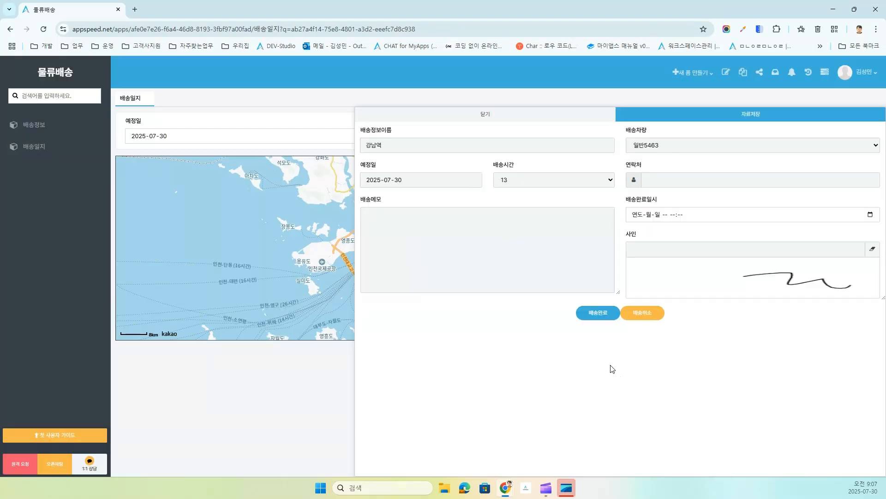
click(592, 317)
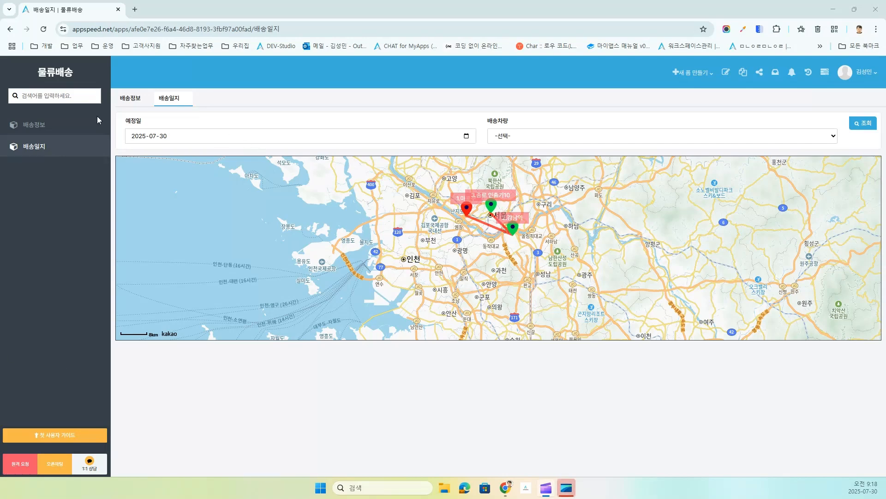
Step: Open 배송정보 and load the 강남역 record (일반5463, 2025-07-30) into the form
click(29, 125)
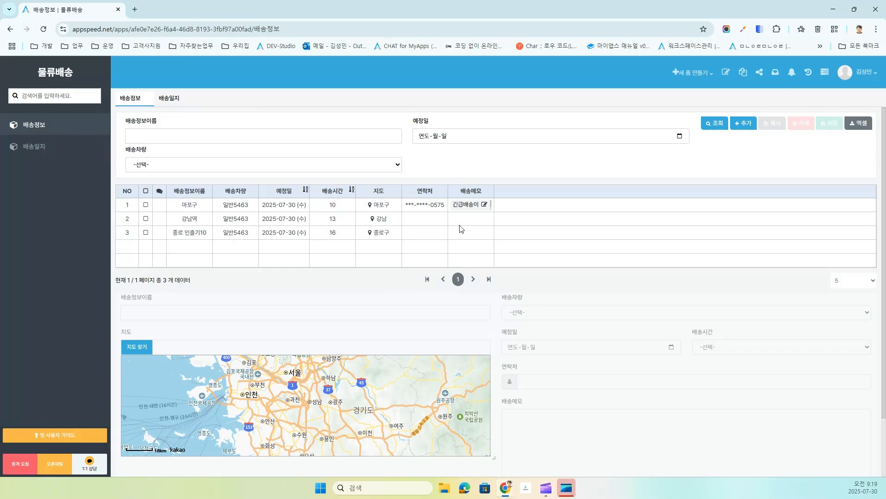
click(480, 222)
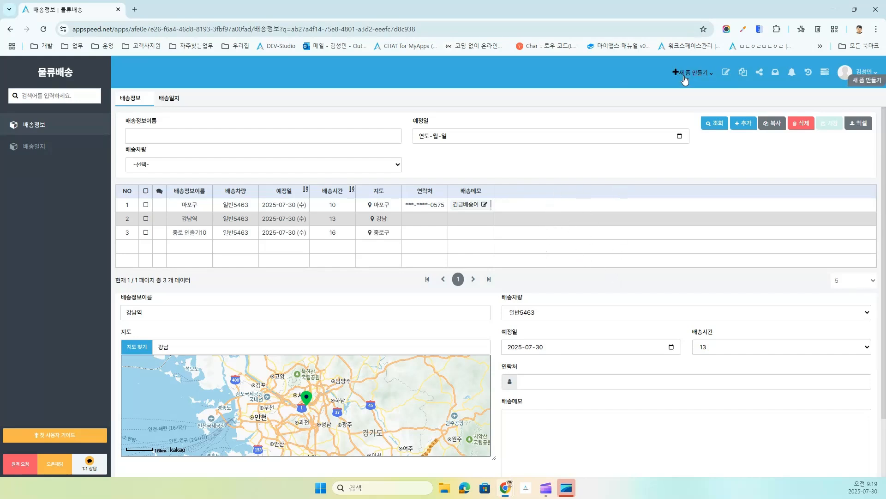
Step: Open the 배송정보 form in the designer and bring up the grid's ERD settings
click(724, 74)
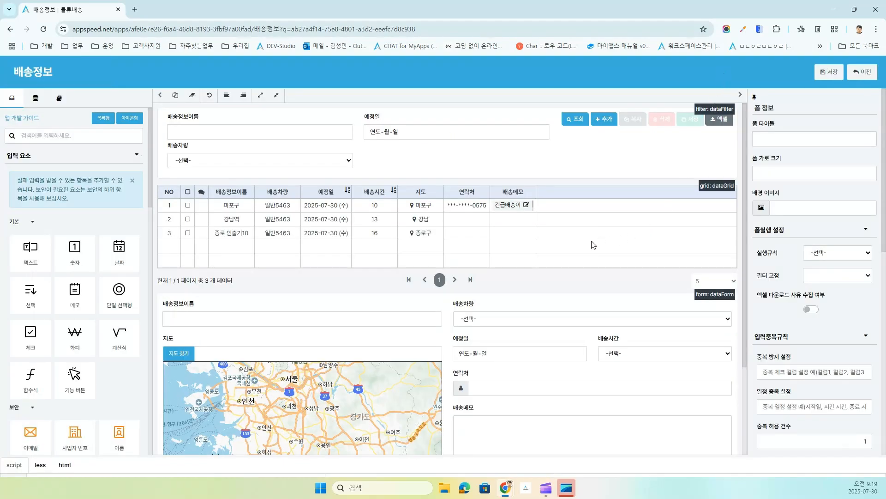
click(594, 245)
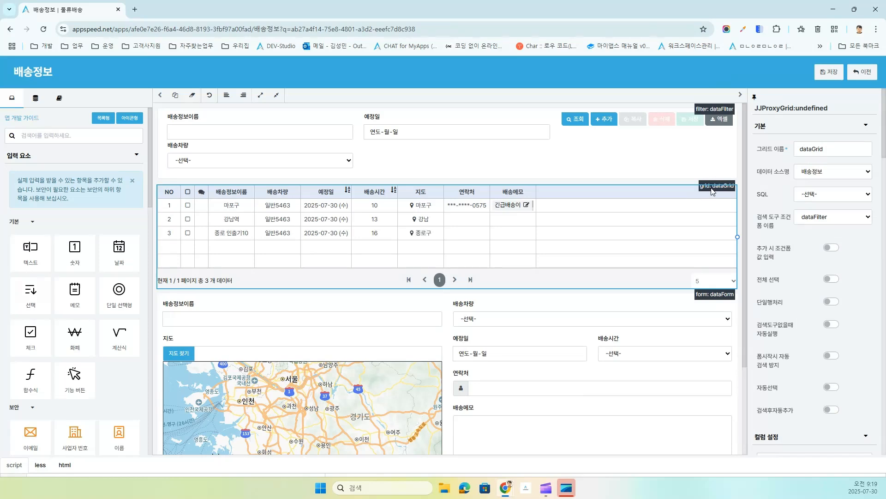
scroll(820, 339, down, 1)
scroll(821, 336, down, 15)
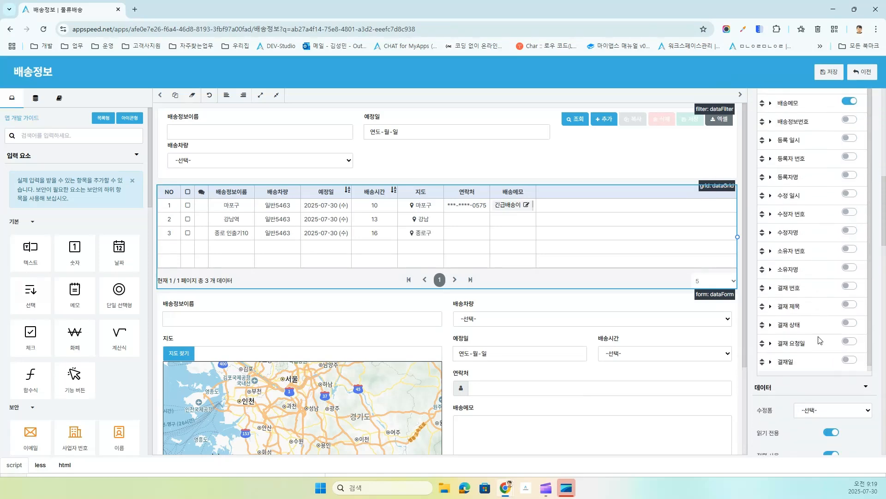
scroll(818, 340, down, 10)
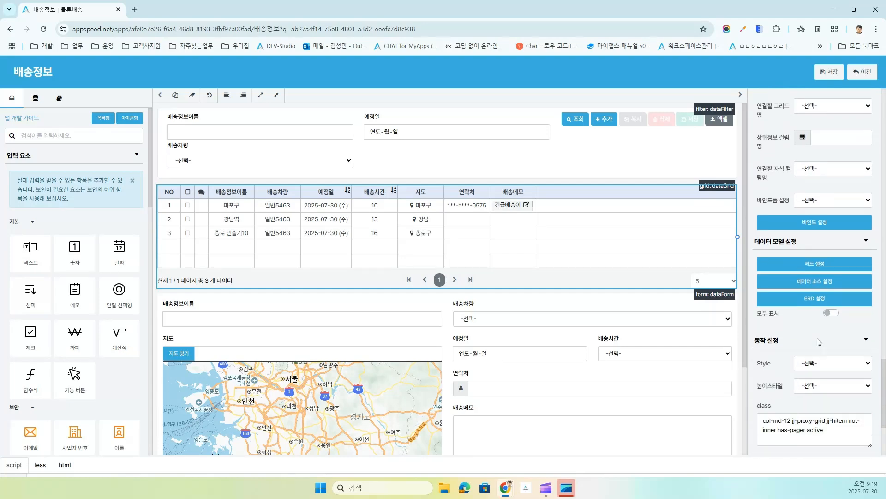
click(800, 296)
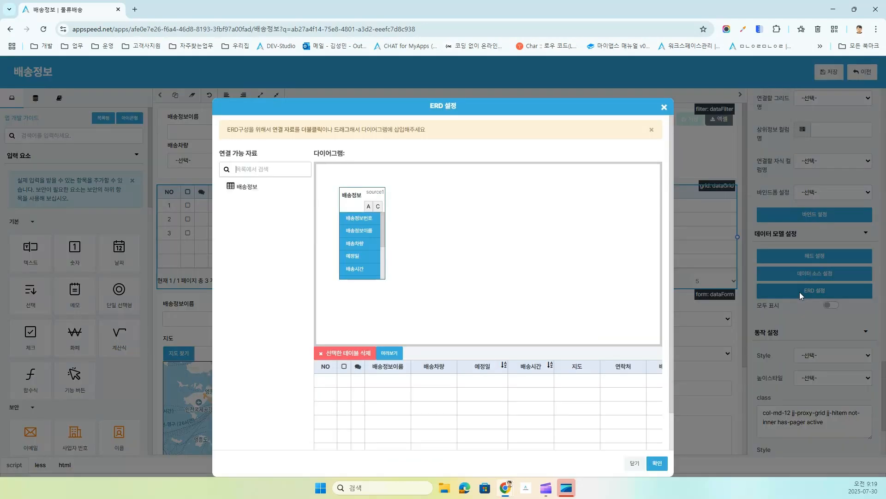
Step: Add the 배송완료일시 and 사인 fields to the grid, preview them, and apply
scroll(340, 229, down, 5)
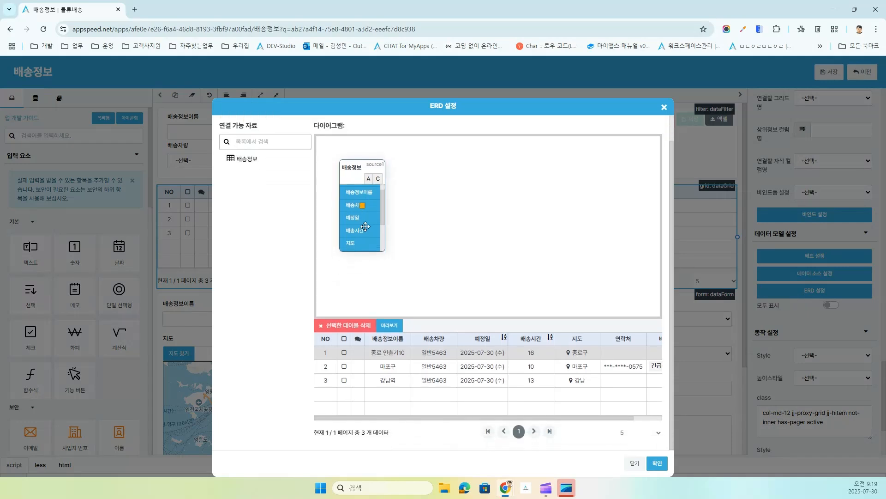
click(350, 231)
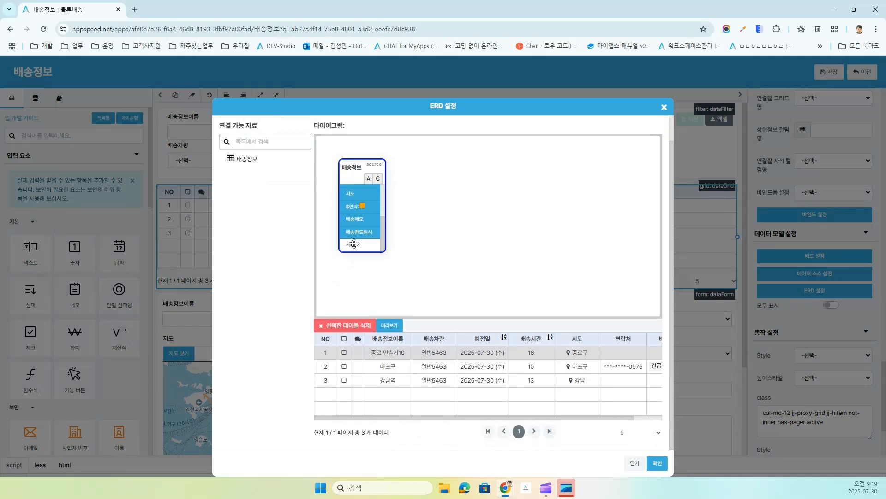
click(355, 243)
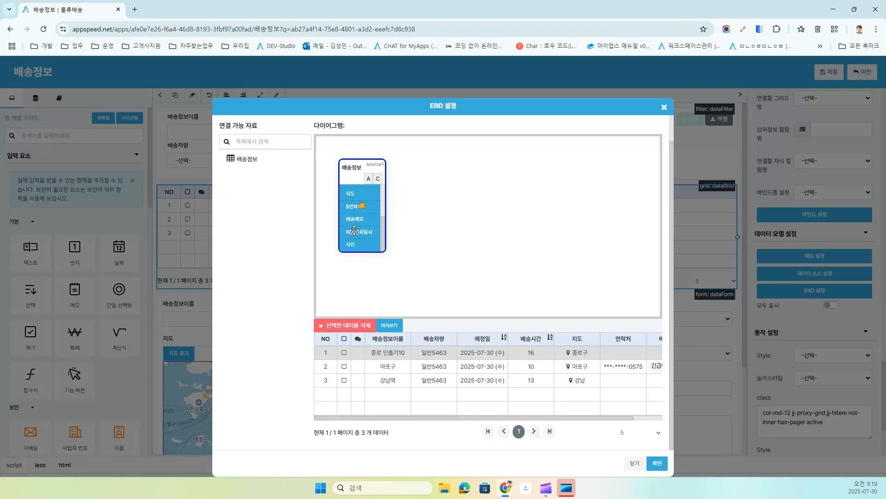
click(389, 326)
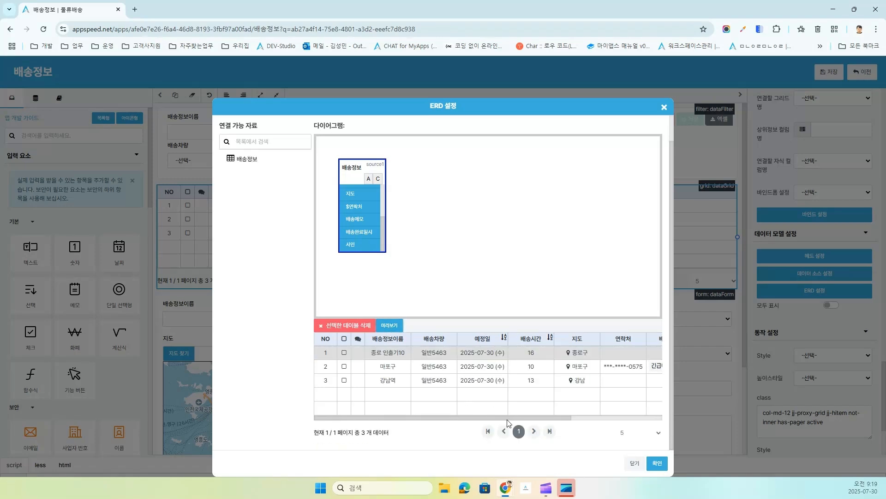
drag(507, 419, 656, 421)
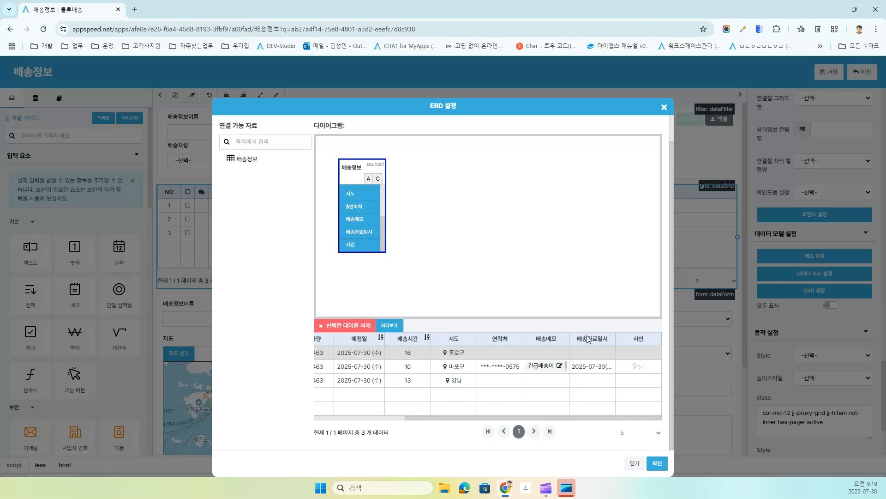
click(657, 463)
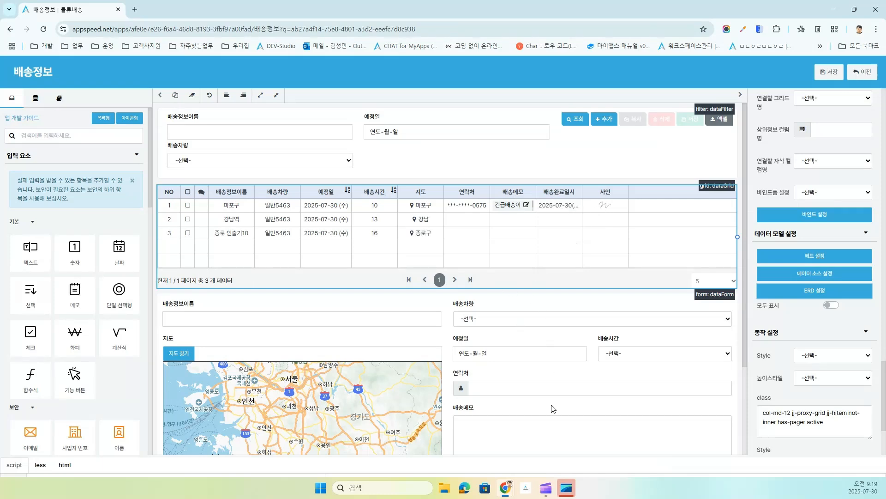
scroll(506, 367, down, 2)
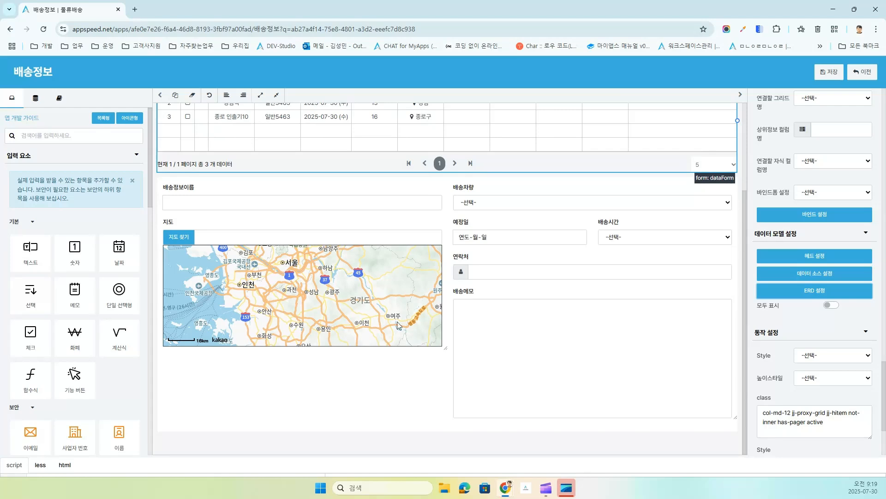
scroll(76, 383, down, 6)
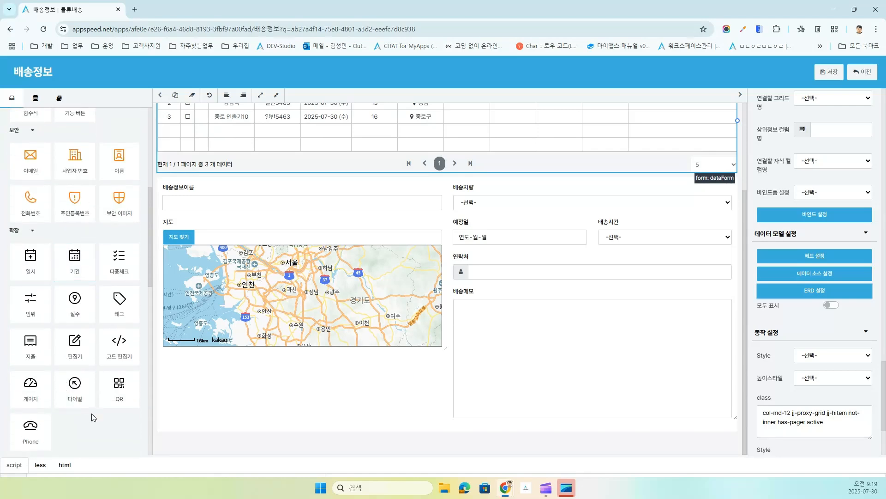
Step: Place a date-time field on the form created from the existing 배송완료일시 column
drag(29, 258, 469, 335)
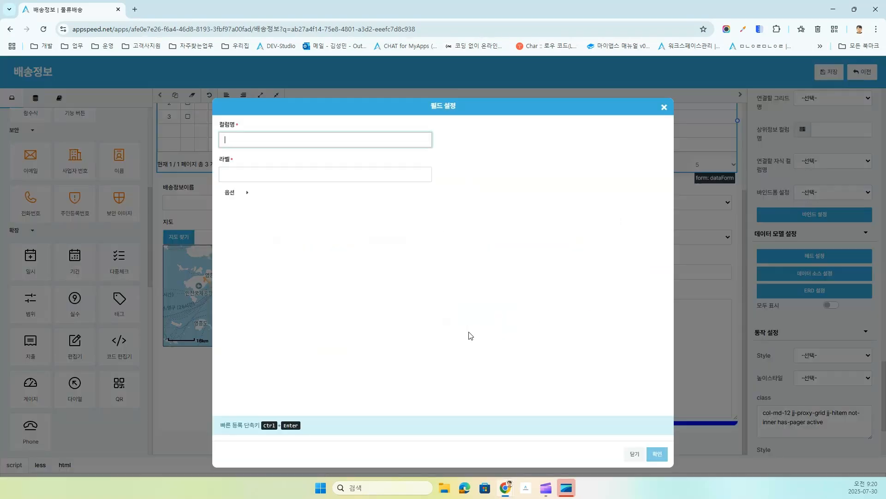
click(229, 193)
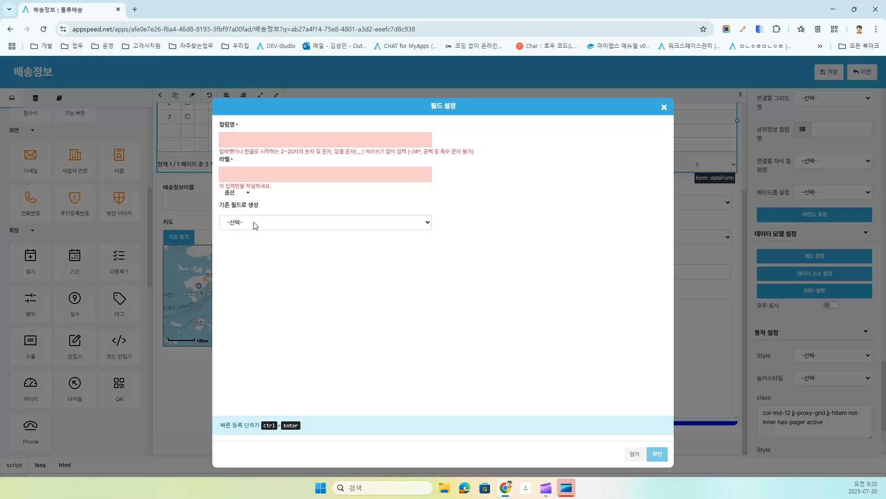
click(255, 224)
click(266, 345)
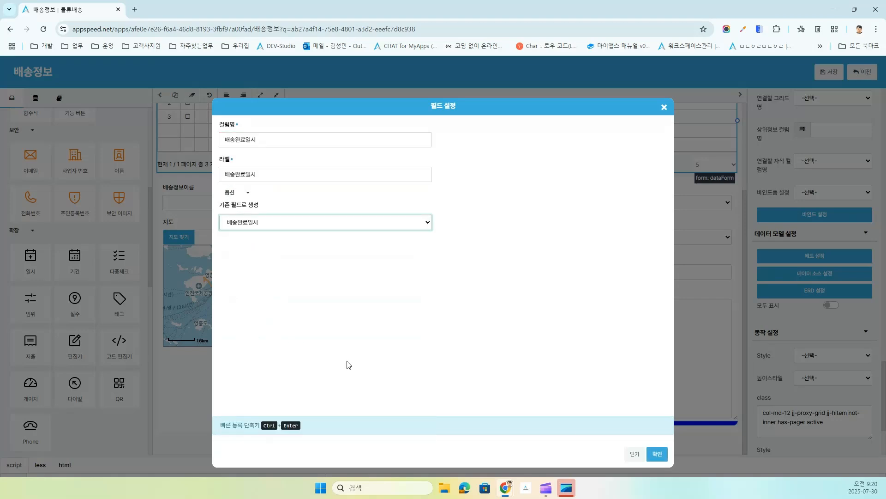
click(660, 454)
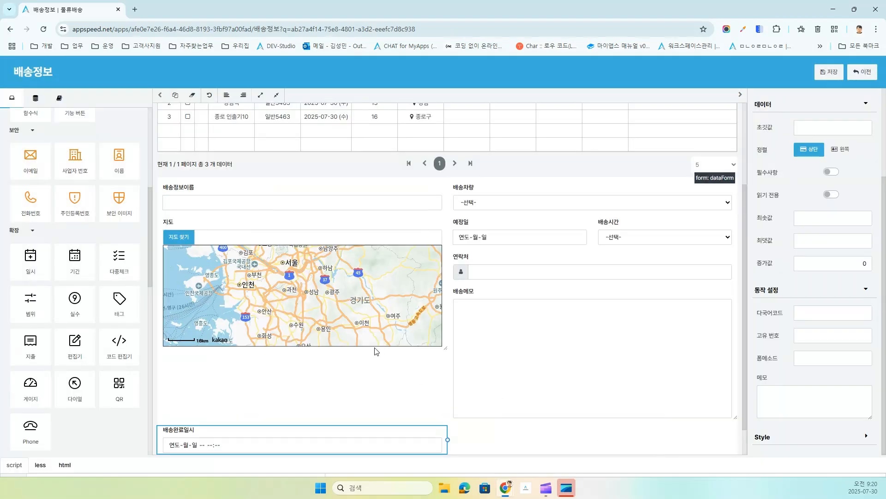
scroll(91, 355, down, 1)
scroll(91, 356, down, 9)
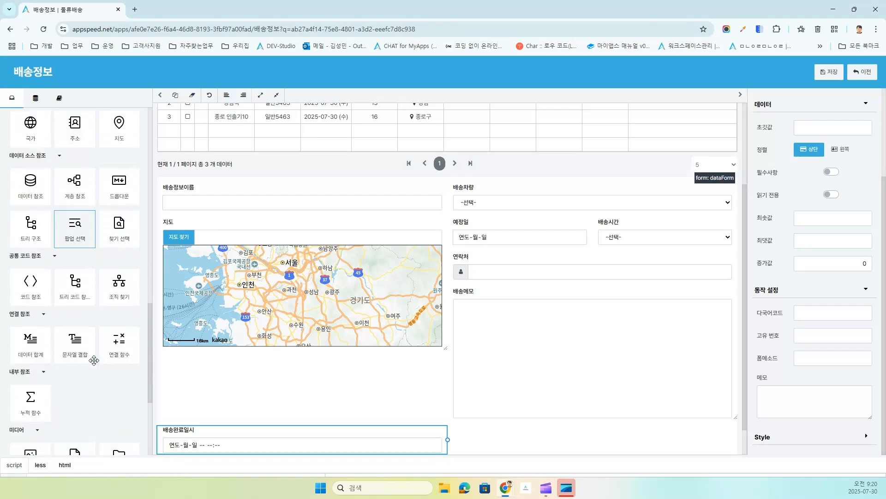
Step: Place a signature field beside it, created from the existing 사인 column
drag(70, 362, 508, 421)
click(234, 192)
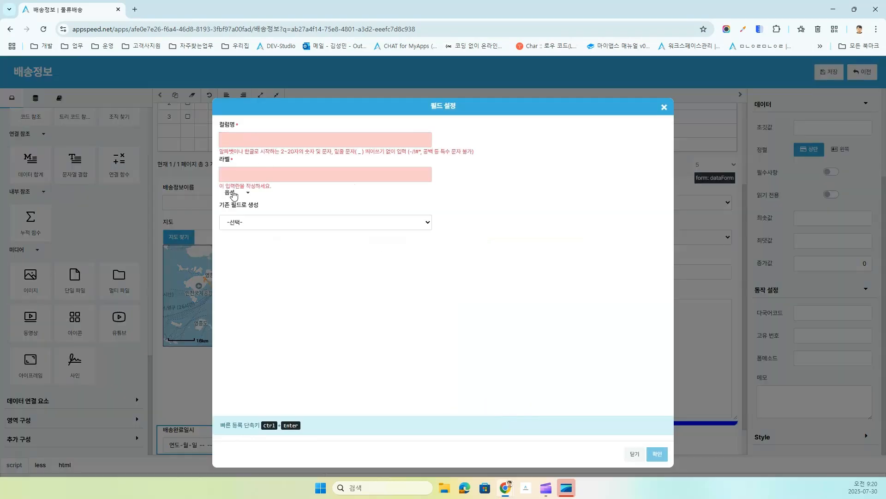
click(243, 223)
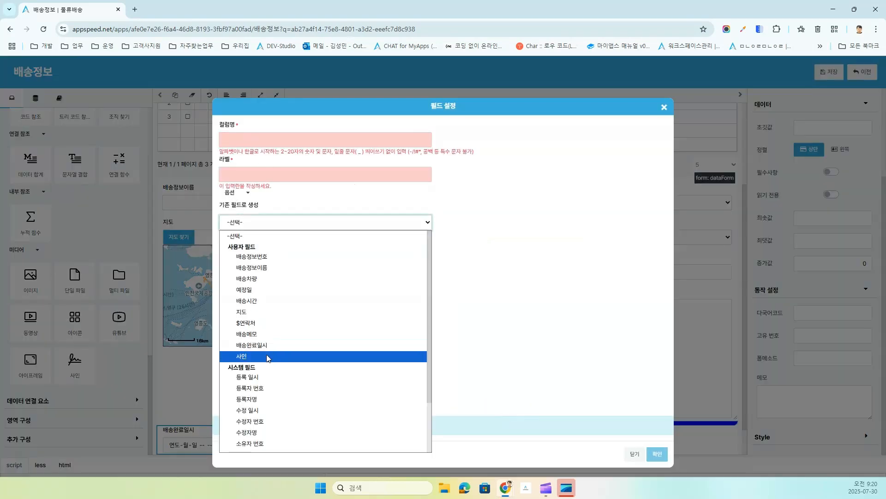
click(269, 357)
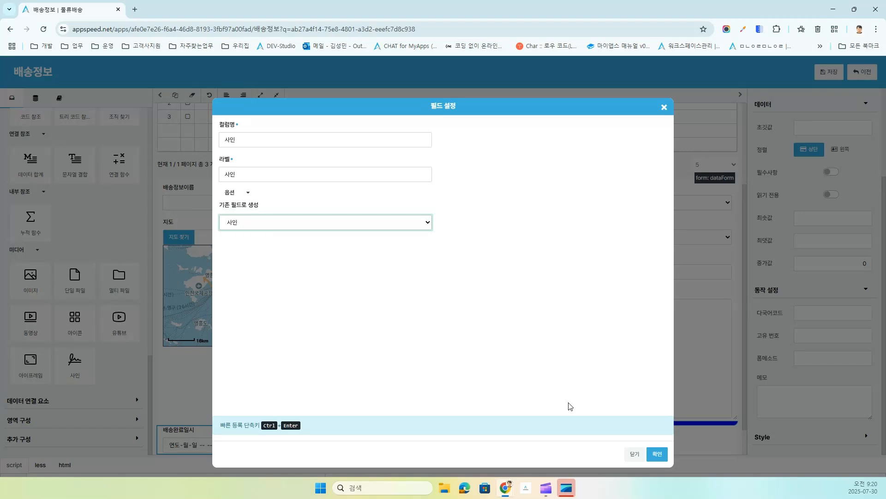
click(658, 455)
click(658, 455)
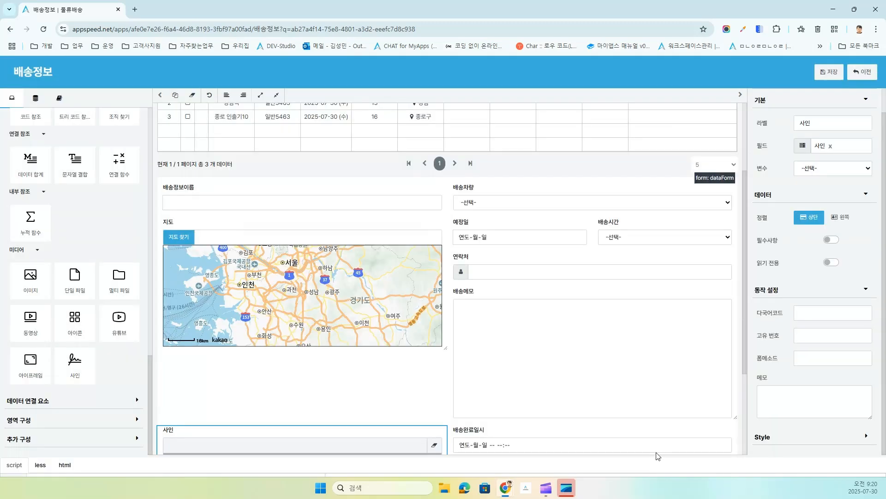
scroll(529, 390, down, 3)
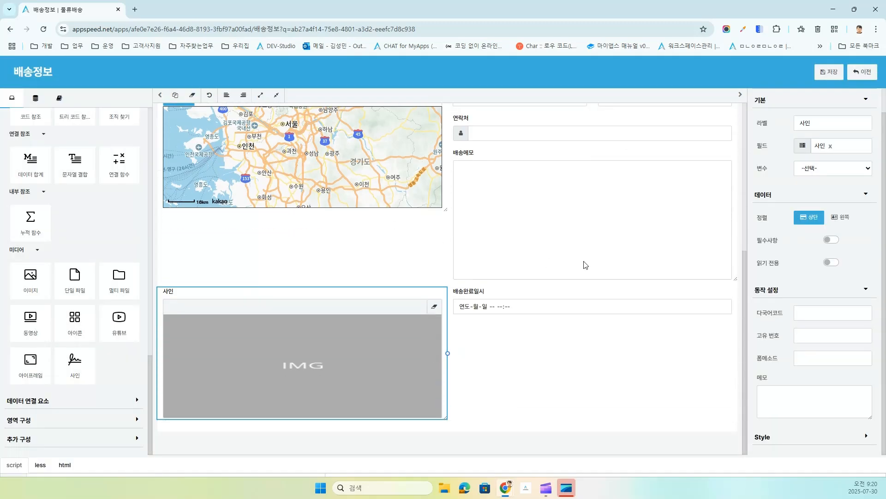
Step: Save the form design, return to the app, and review the 마포구 delivery's 배송완료일시 and 사인 values
click(829, 73)
click(858, 74)
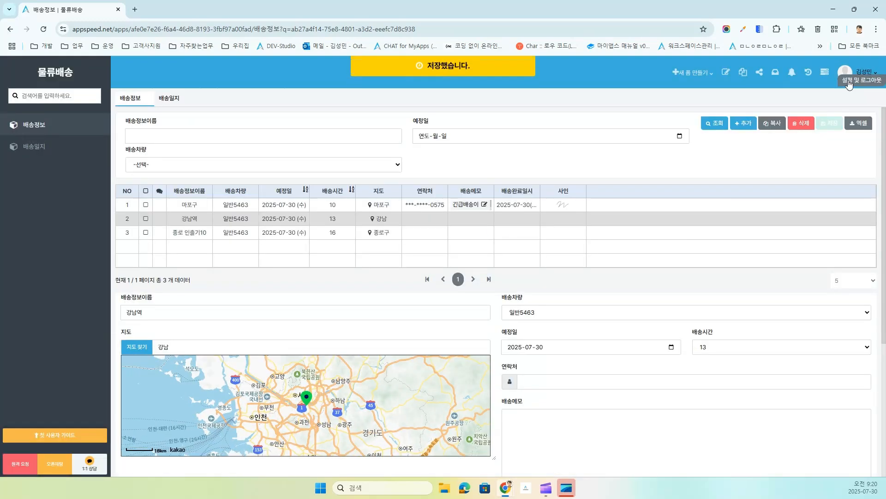
click(577, 206)
scroll(620, 295, down, 2)
scroll(620, 294, down, 1)
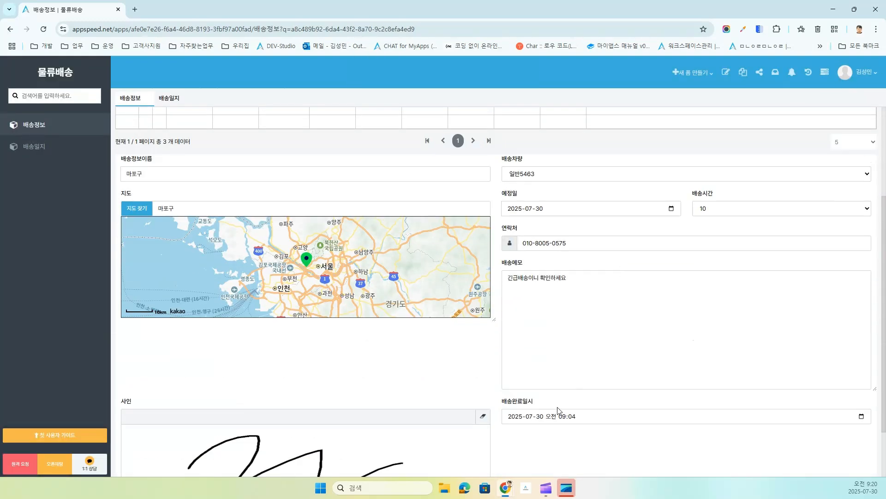
scroll(519, 400, up, 3)
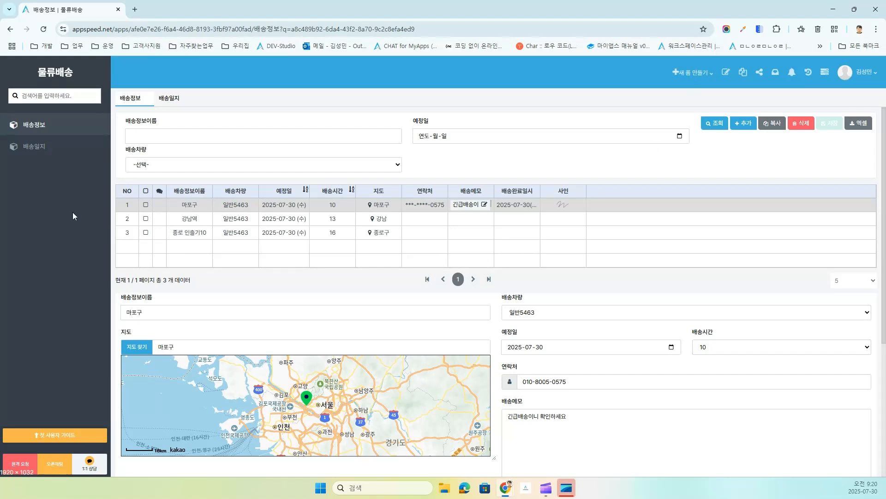
Step: In the 배송일지 form designer, shorten the 배송메모 memo box
click(30, 154)
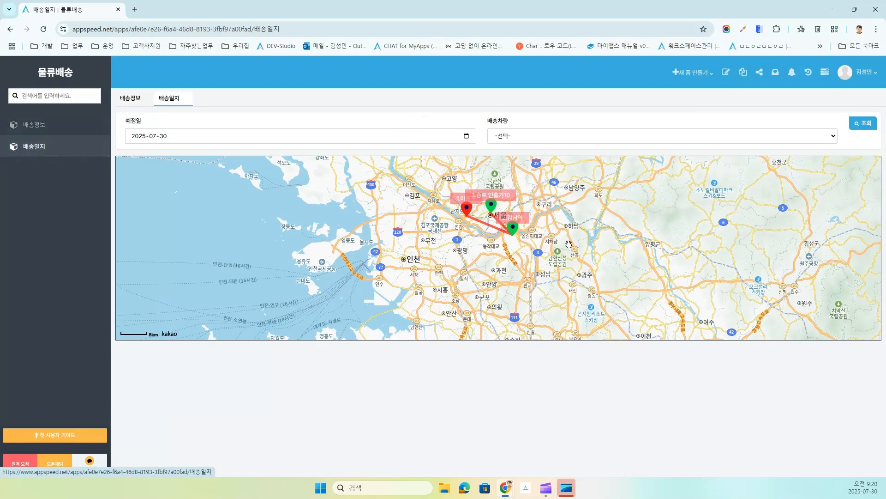
click(727, 74)
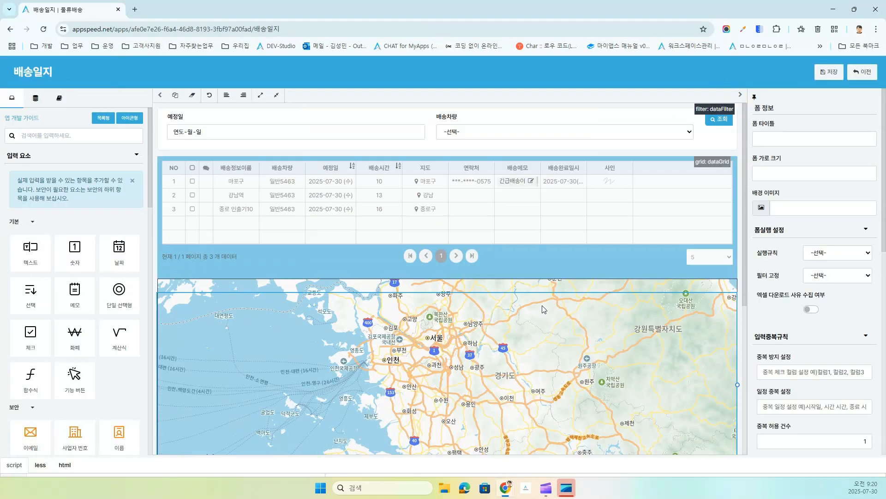
scroll(553, 281, down, 7)
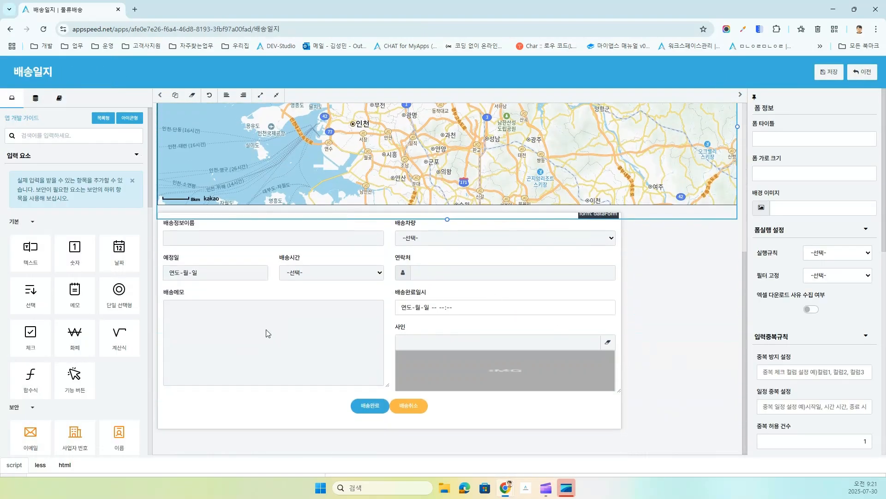
click(267, 326)
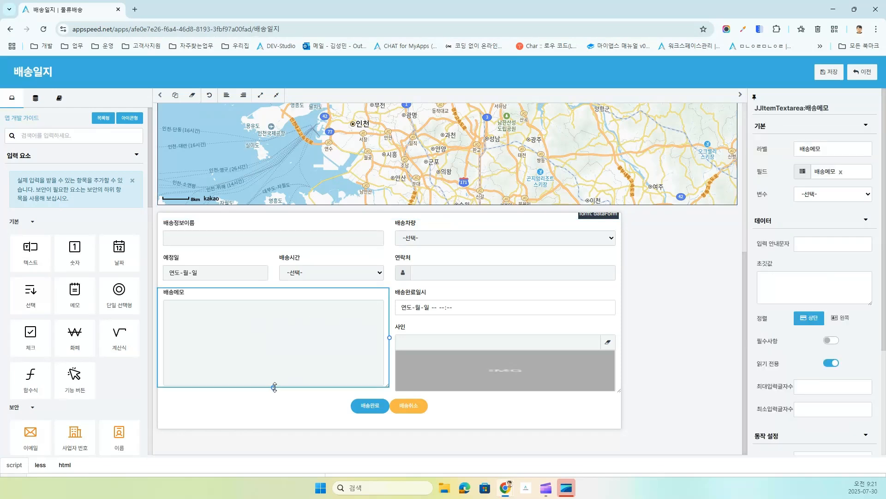
drag(274, 386, 283, 347)
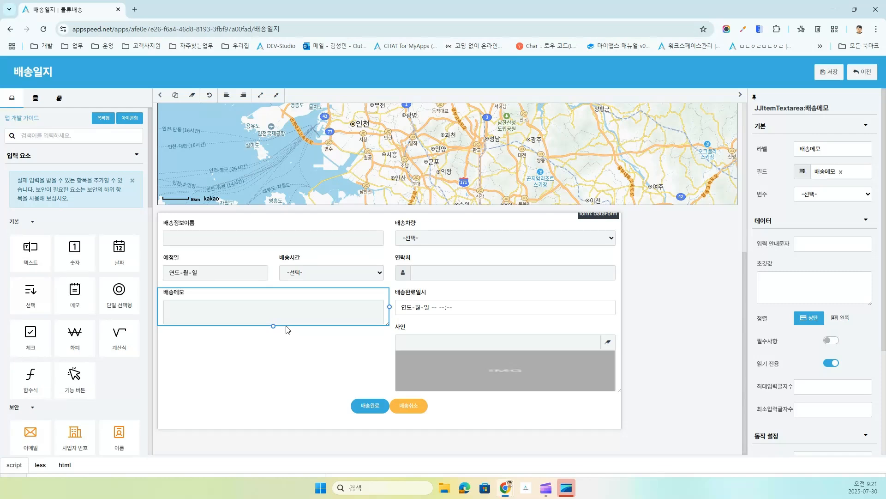
drag(288, 329, 290, 338)
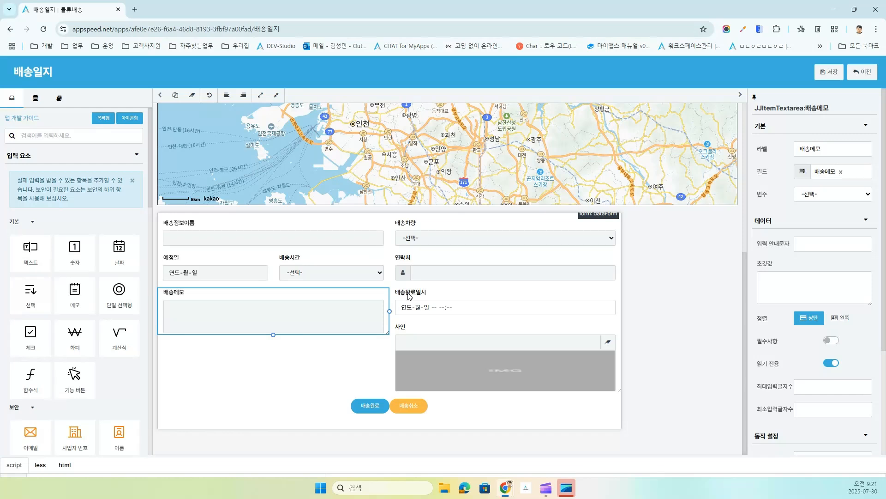
Step: Save the 배송일지 form and open the 강남역 delivery popup from the map
click(831, 73)
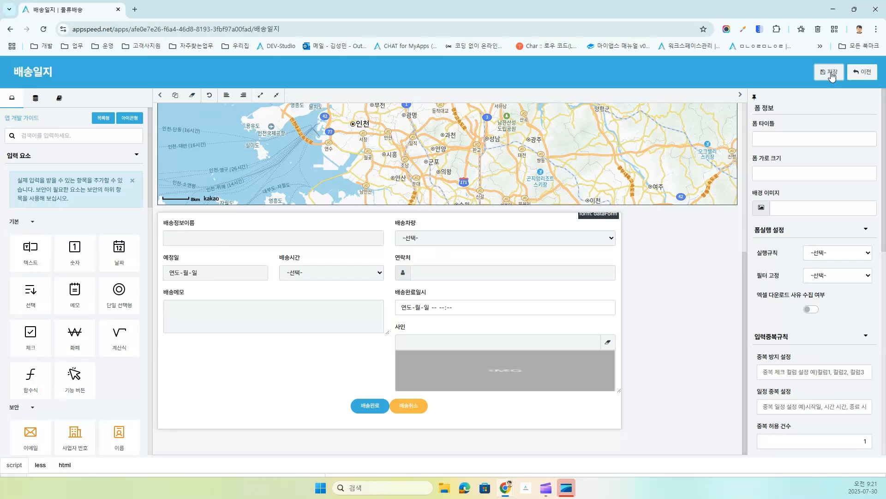
click(862, 73)
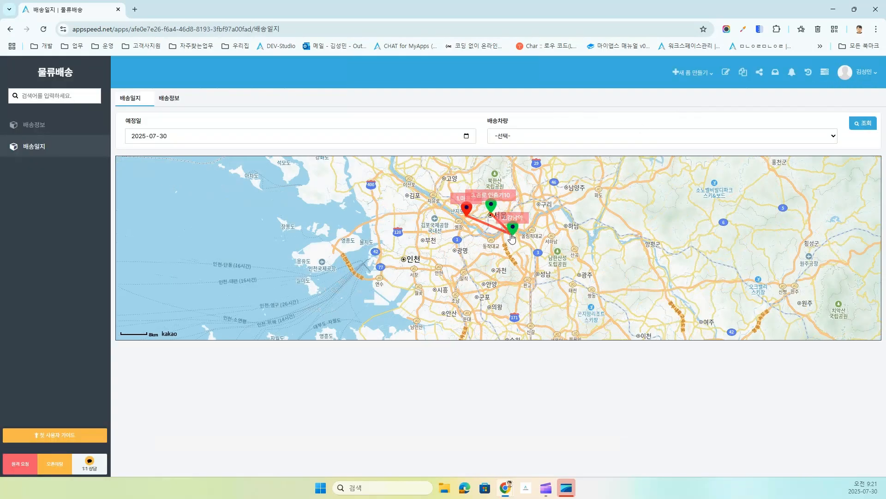
click(513, 228)
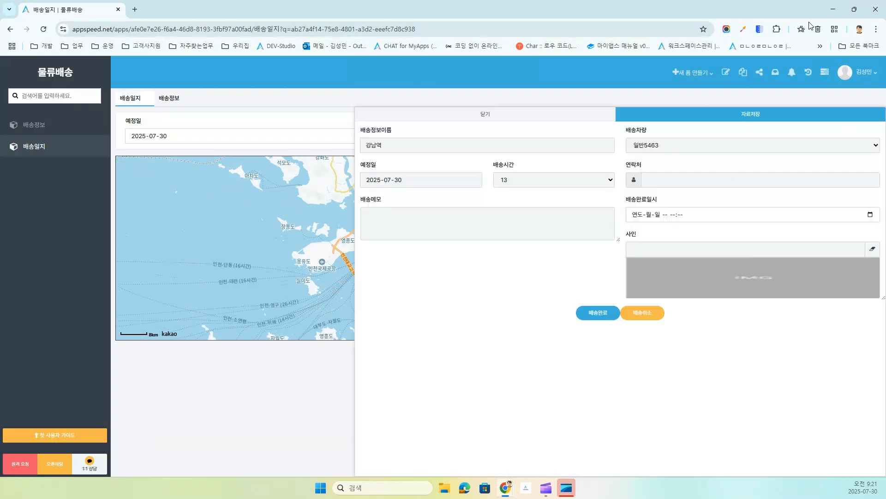
click(855, 12)
Step: Open the 강남역 delivery form at phone width, then restore desktop width and centre the route
click(434, 118)
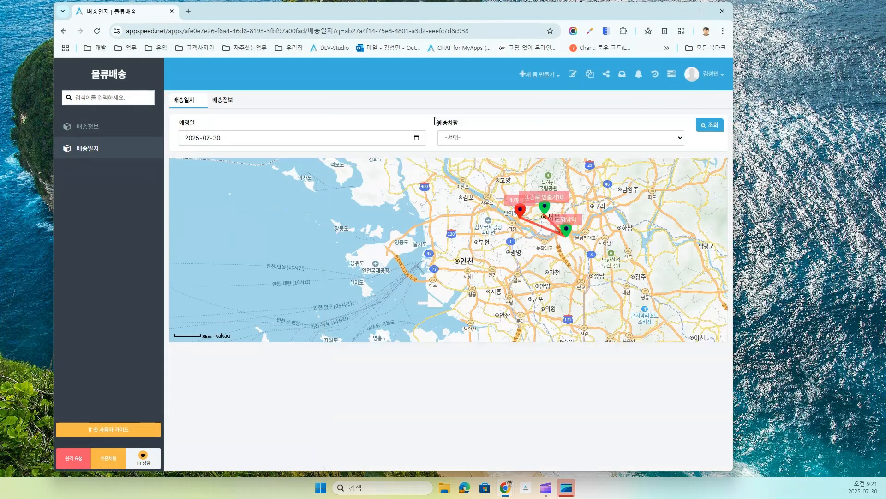
drag(734, 195, 283, 194)
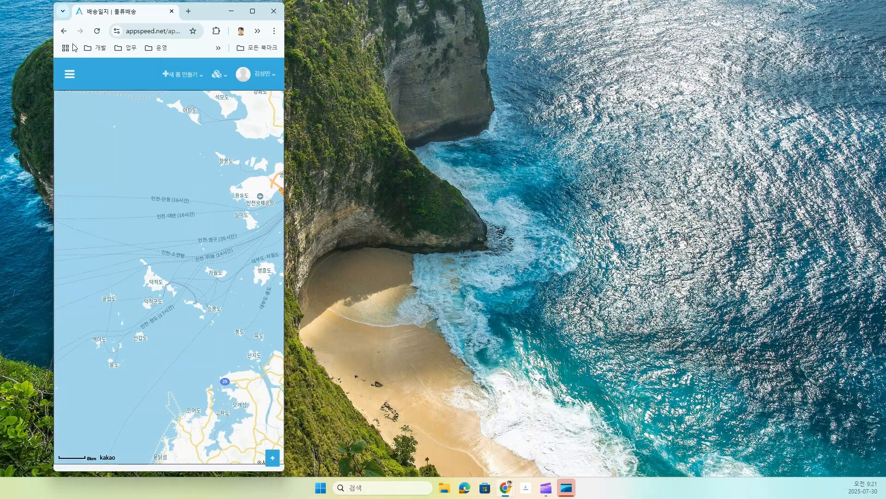
click(97, 31)
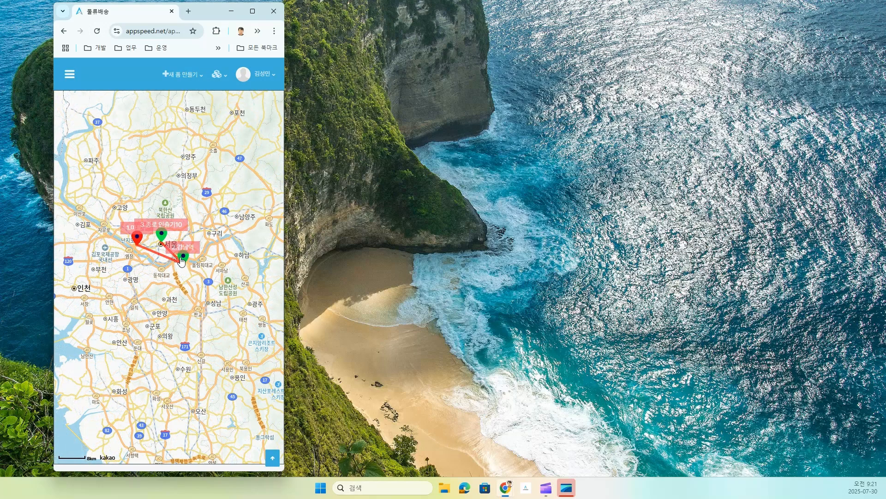
click(181, 260)
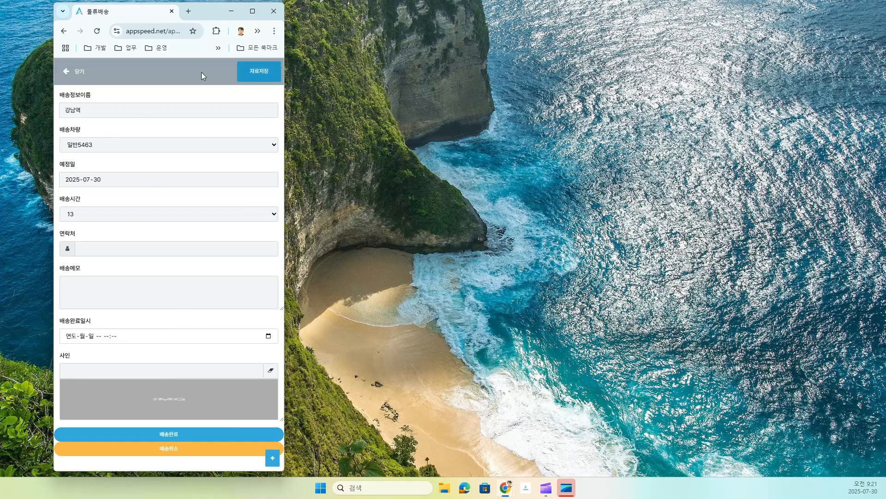
click(67, 72)
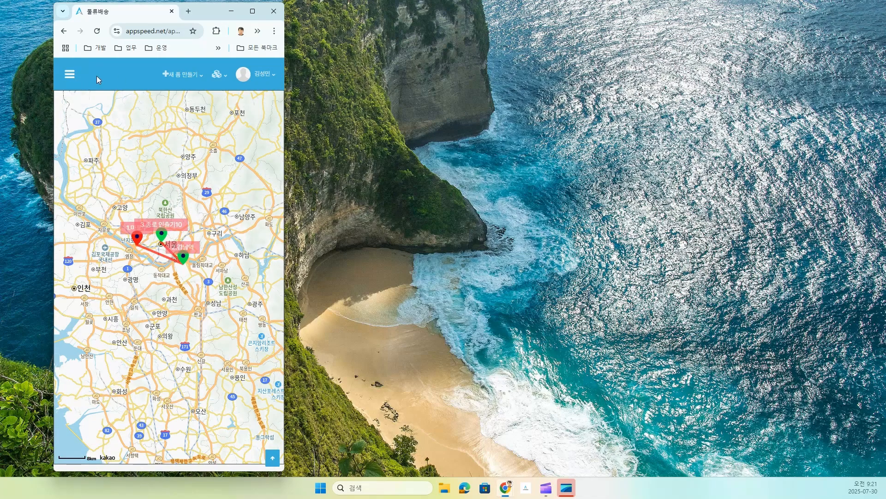
drag(286, 206, 736, 232)
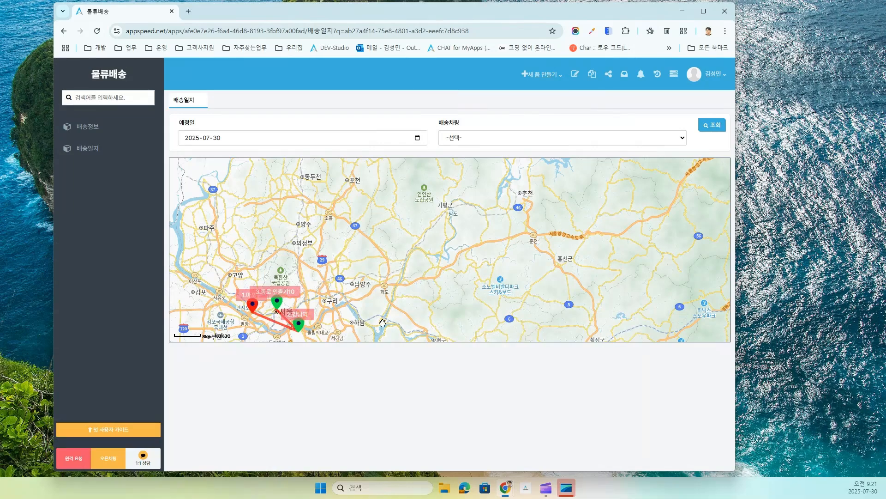
drag(381, 273, 505, 226)
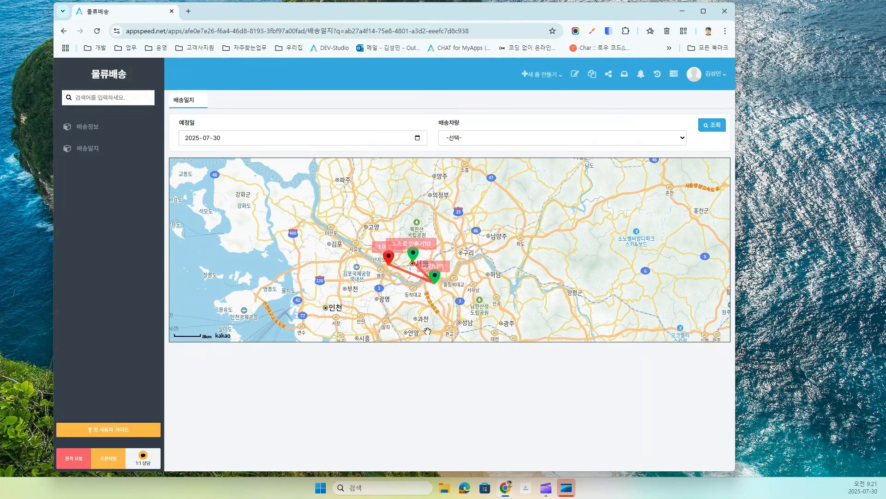